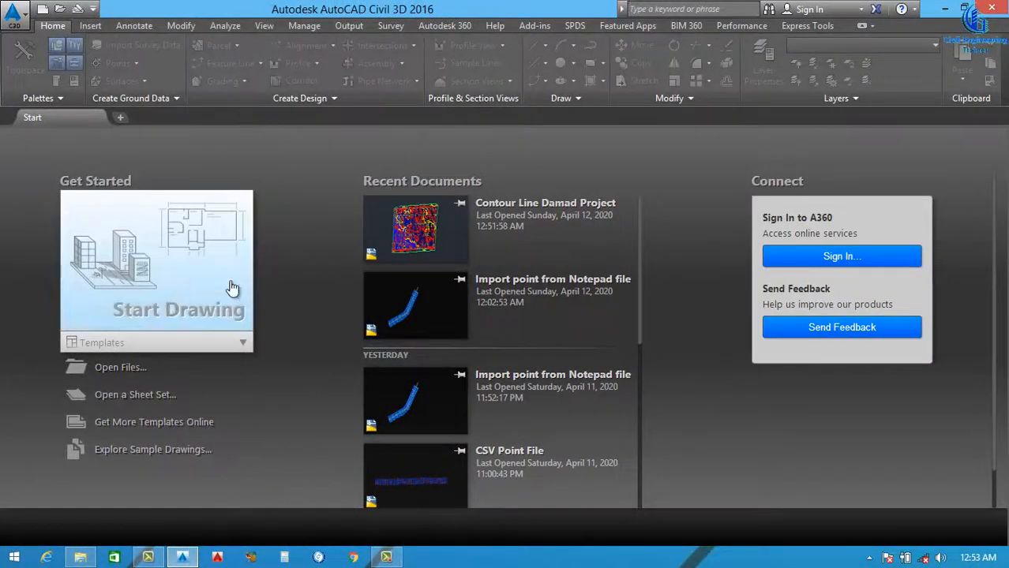
Step: Switch to File Explorer and open the Contour Line Damad Project drawing from the 1-Drawing folder of the lesson 6 contour surface folder
{"action": "left_click", "coordinate": [82, 557]}
{"action": "key", "text": "alt+Up"}
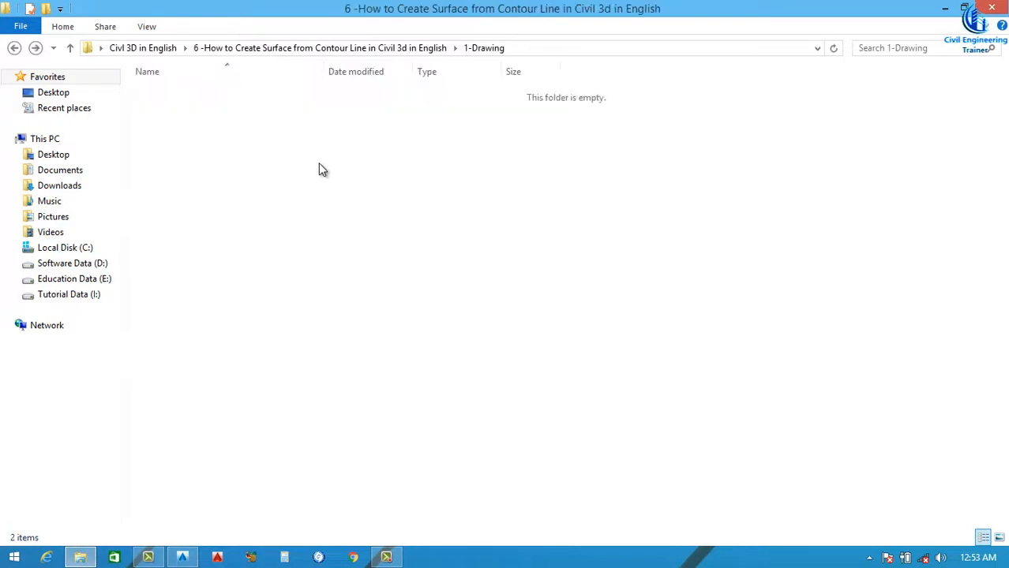
{"action": "key", "text": "alt+Up"}
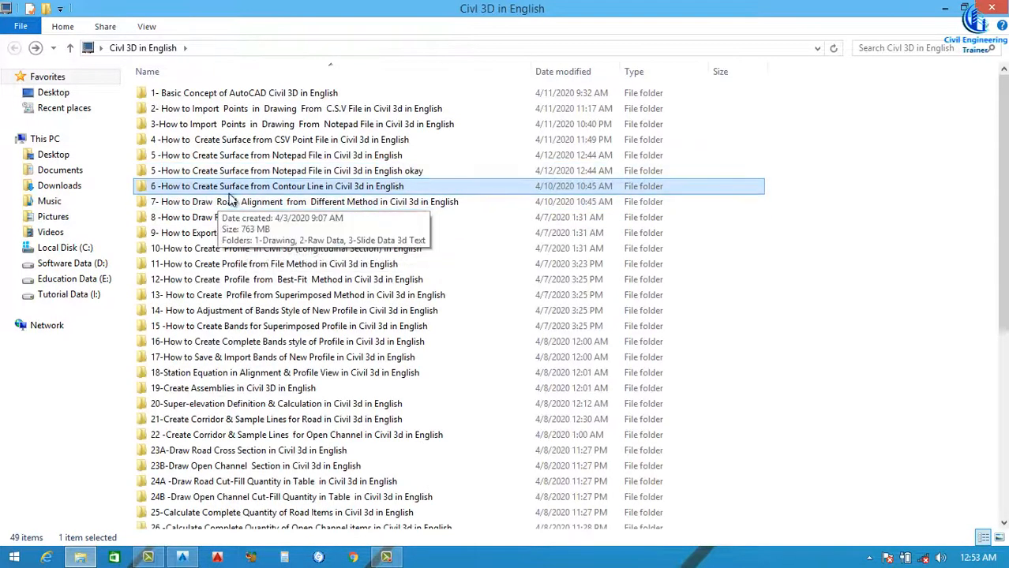
{"action": "double_click", "coordinate": [234, 194]}
{"action": "double_click", "coordinate": [202, 101]}
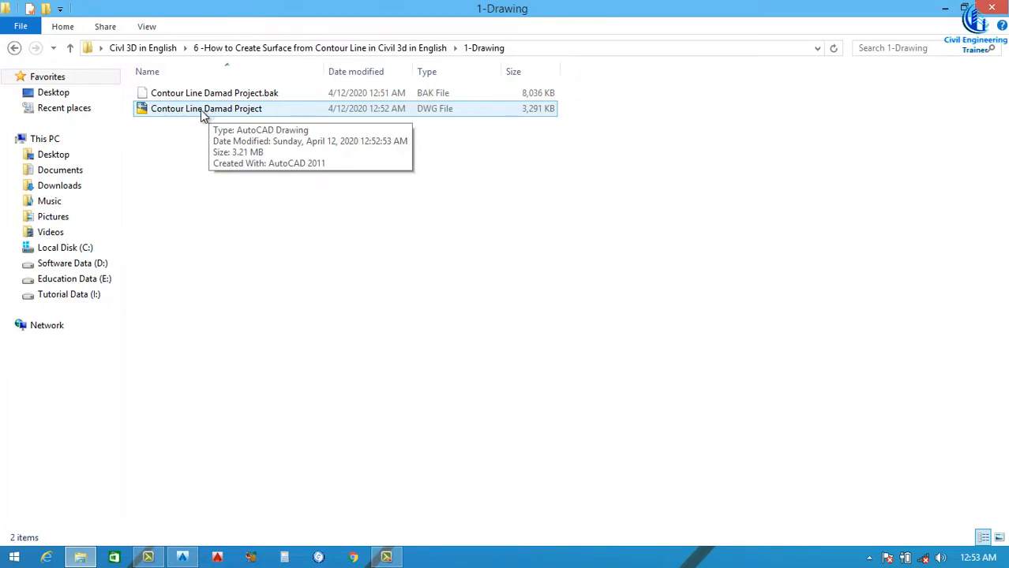
{"action": "right_click", "coordinate": [201, 111]}
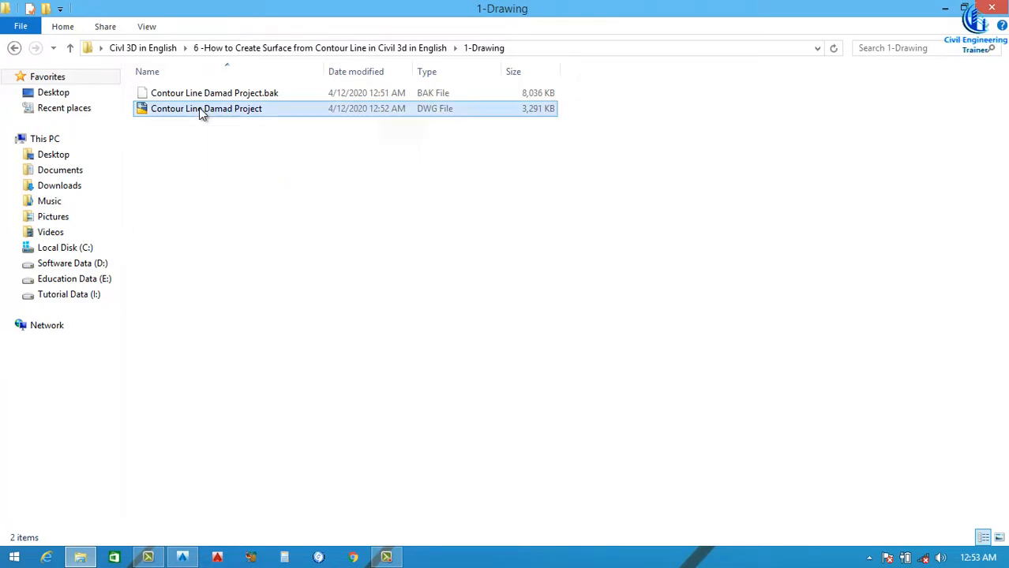
{"action": "left_click", "coordinate": [250, 119]}
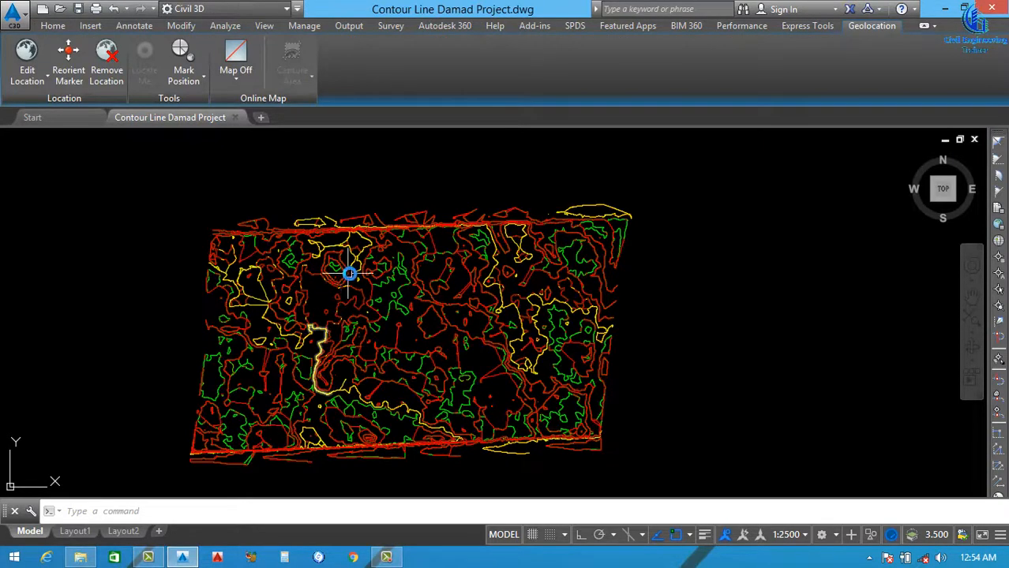
Step: Create a TIN surface named "Surface from Contour" with the default layer and style
{"action": "scroll", "coordinate": [357, 292], "scroll_direction": "down", "scroll_amount": 4}
{"action": "scroll", "coordinate": [363, 311], "scroll_direction": "up", "scroll_amount": 2}
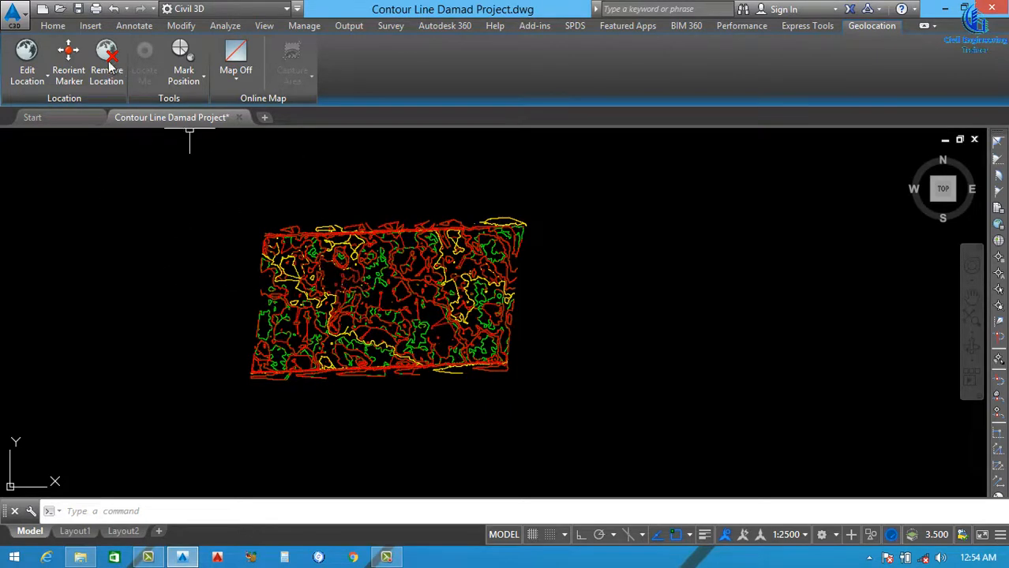
{"action": "left_click", "coordinate": [63, 26]}
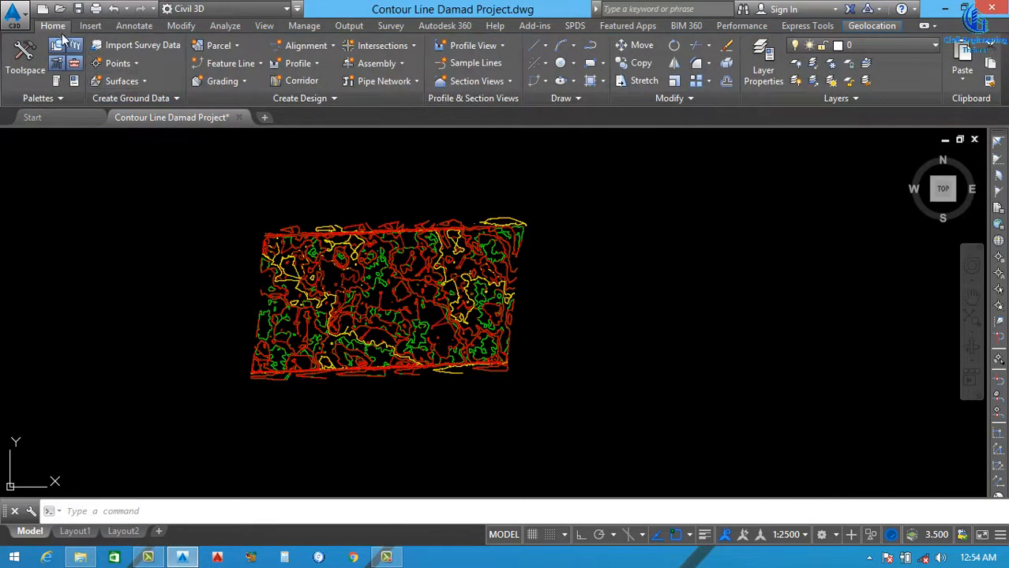
{"action": "left_click", "coordinate": [131, 80]}
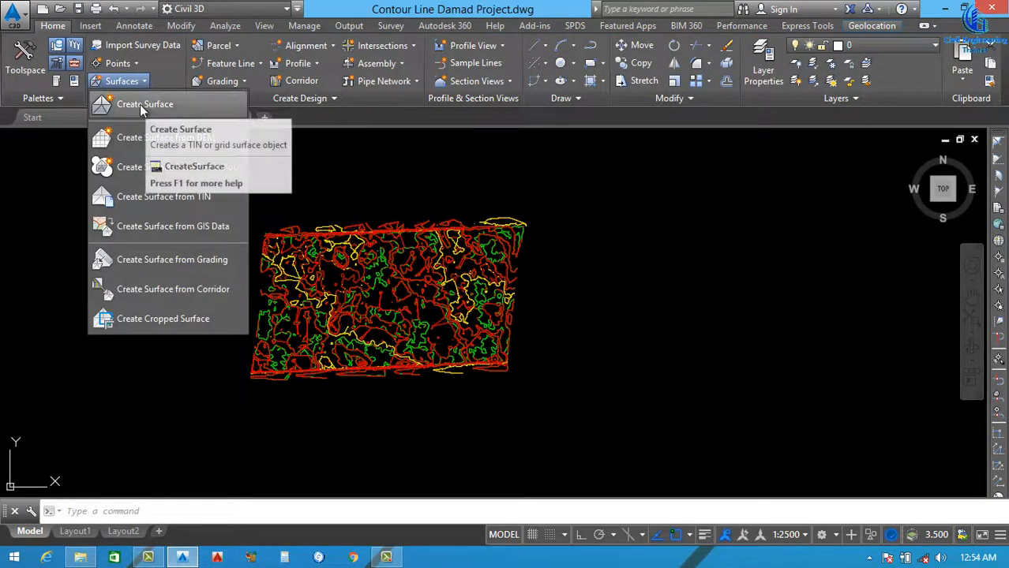
{"action": "left_click", "coordinate": [139, 104]}
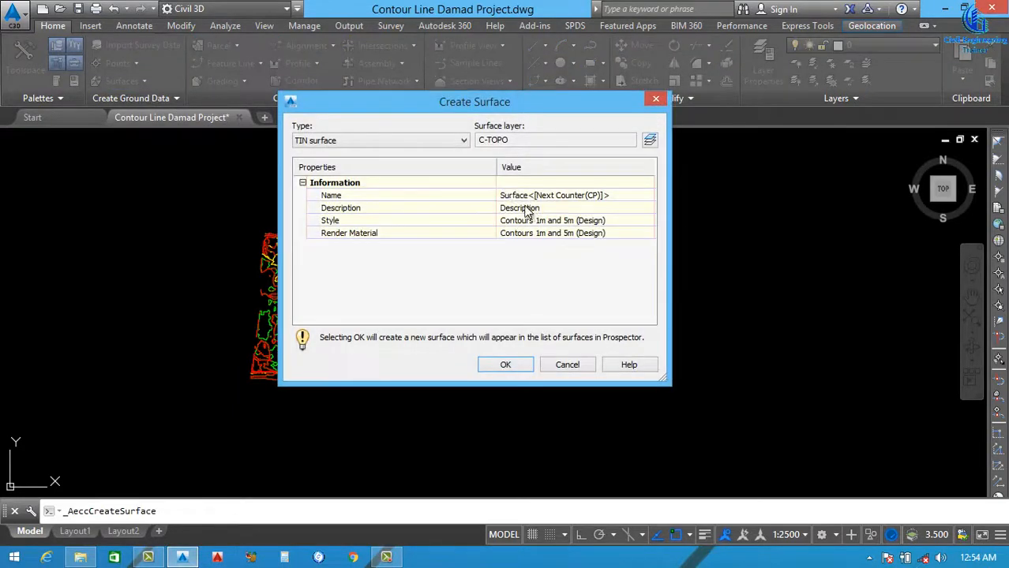
{"action": "left_click", "coordinate": [543, 197]}
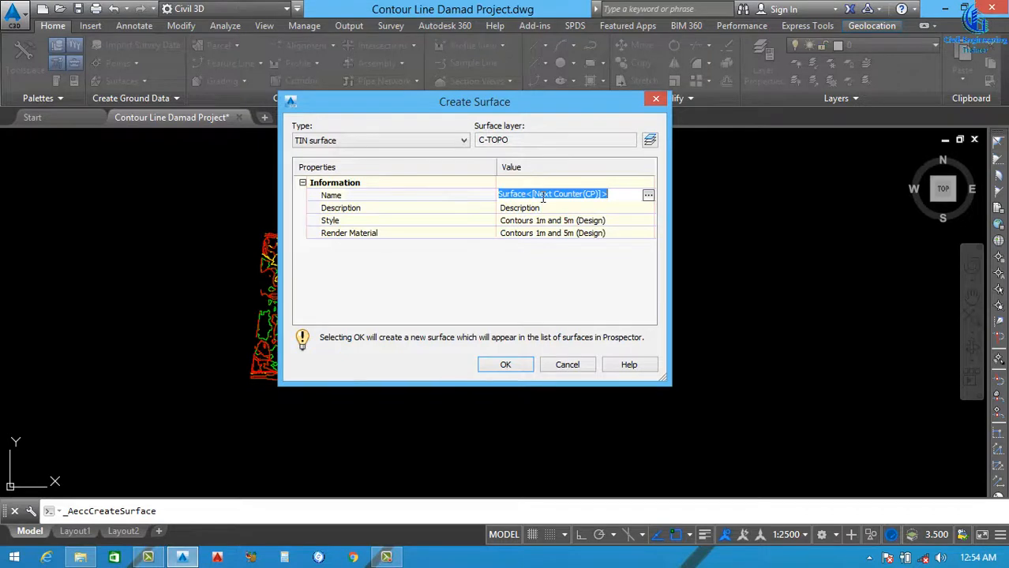
{"action": "type", "text": "Surface from Contour"}
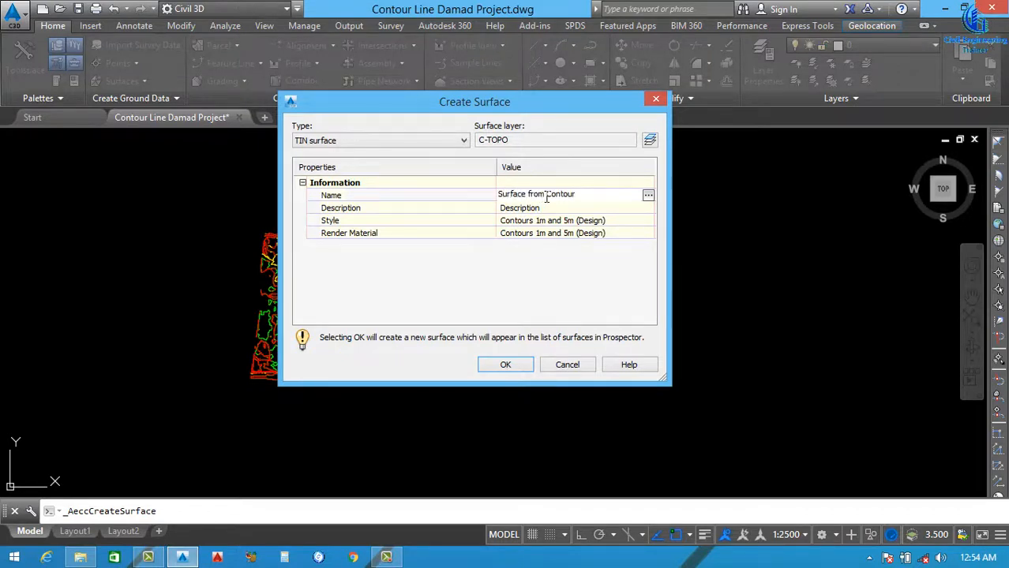
{"action": "left_click", "coordinate": [505, 365]}
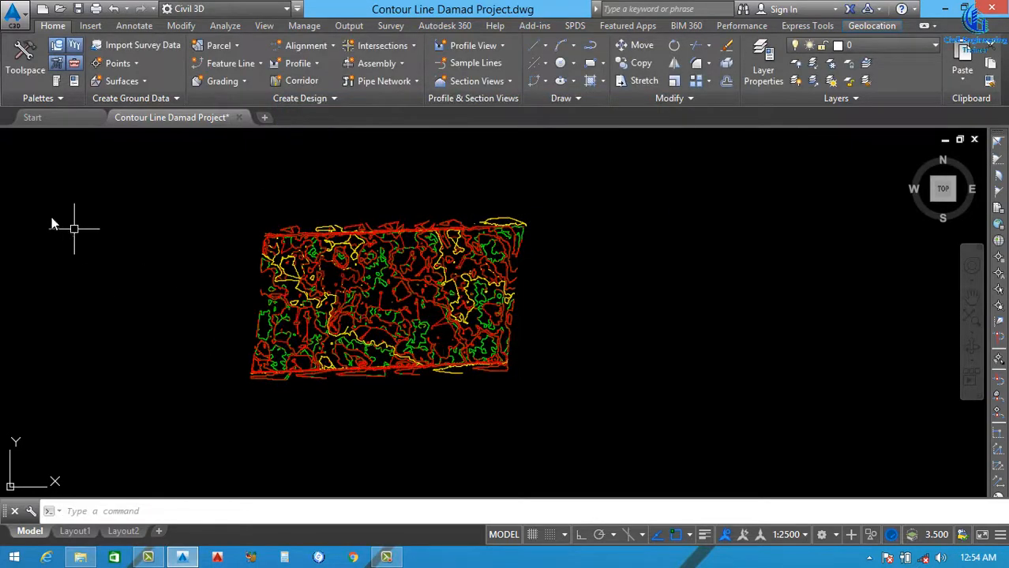
Step: Display the Toolspace and expand the Surface from Contour surface down to its definition items
{"action": "left_click", "coordinate": [26, 71]}
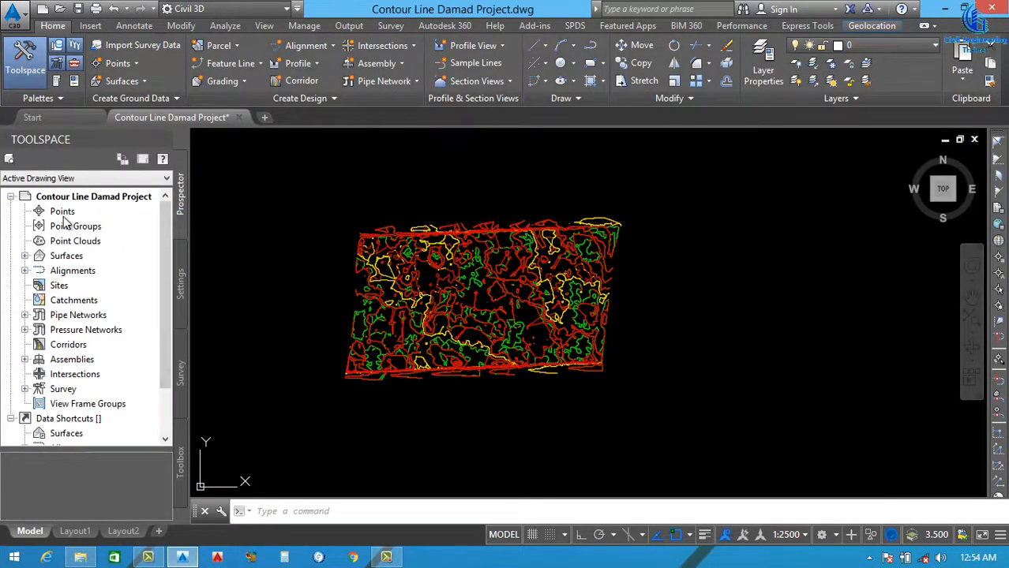
{"action": "left_click", "coordinate": [25, 255]}
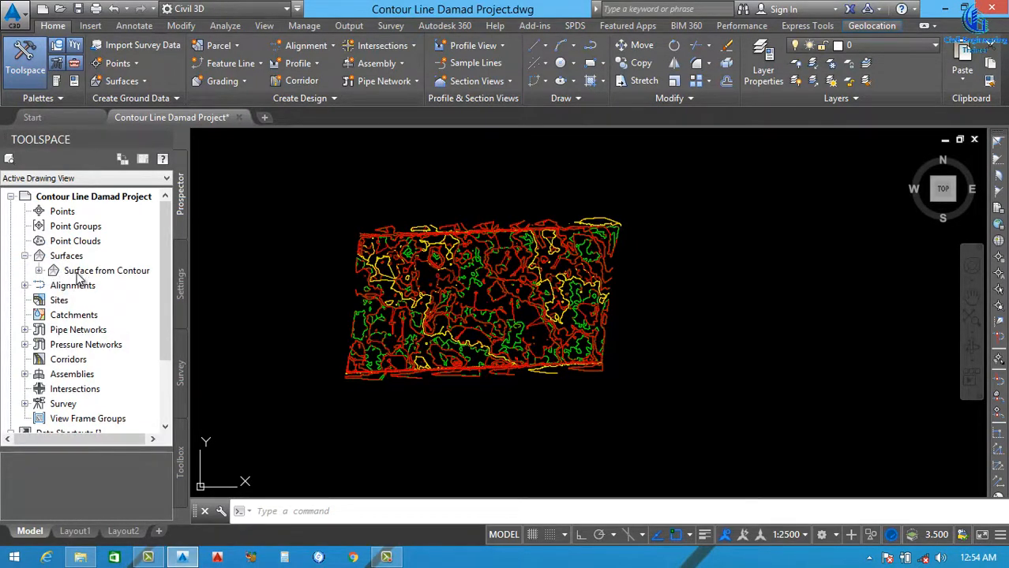
{"action": "left_click", "coordinate": [39, 270]}
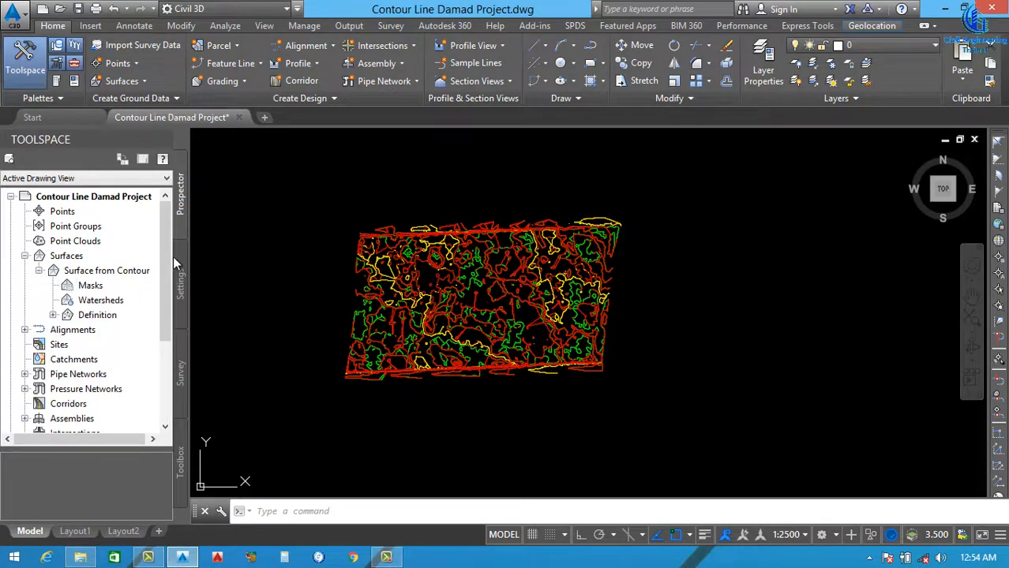
{"action": "scroll", "coordinate": [165, 259], "scroll_direction": "down", "scroll_amount": 1}
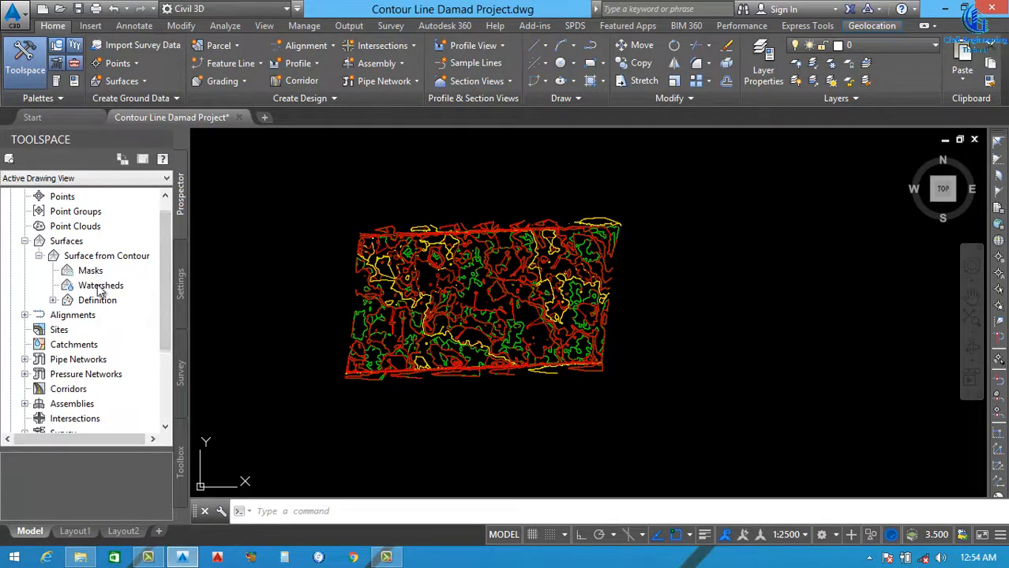
{"action": "left_click", "coordinate": [52, 301]}
{"action": "scroll", "coordinate": [163, 277], "scroll_direction": "down", "scroll_amount": 3}
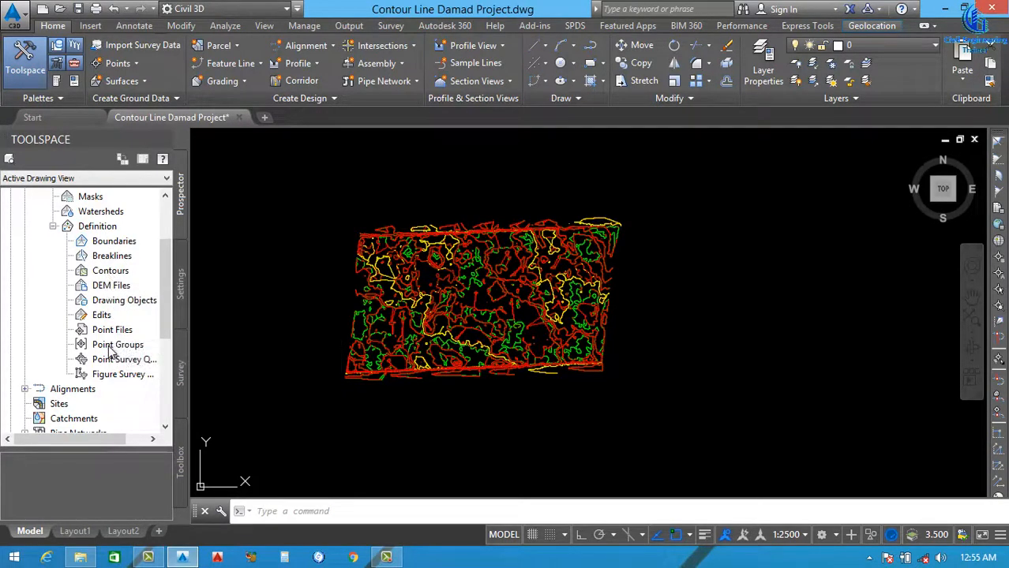
Step: Start adding contour data to the surface definition with the description "xyz", keeping the default weeding and supplementing factors
{"action": "left_click", "coordinate": [110, 273]}
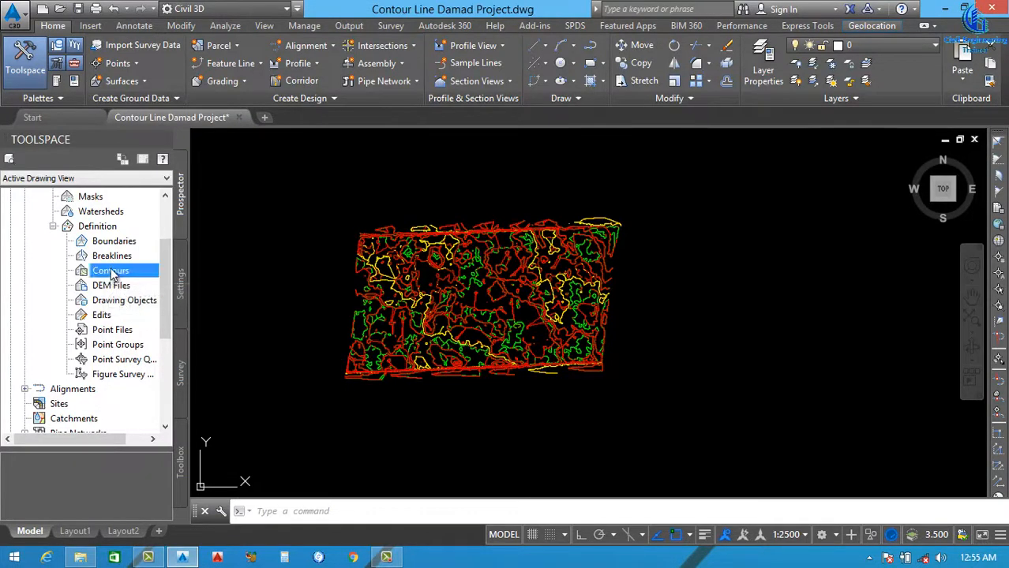
{"action": "right_click", "coordinate": [111, 271]}
{"action": "left_click", "coordinate": [157, 278]}
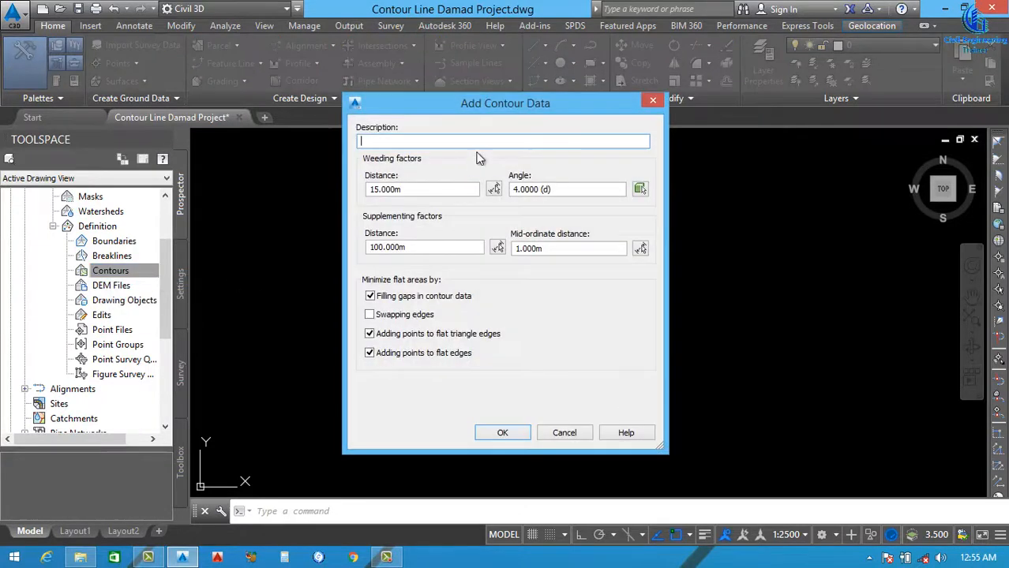
{"action": "left_click_drag", "start_coordinate": [571, 106], "coordinate": [590, 104]}
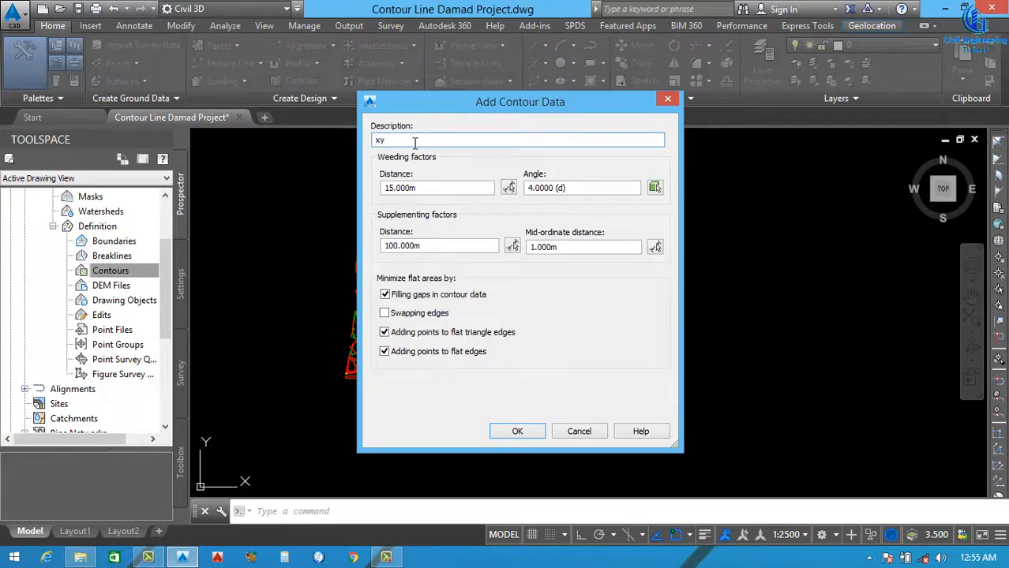
{"action": "type", "text": "z"}
{"action": "left_click", "coordinate": [517, 432]}
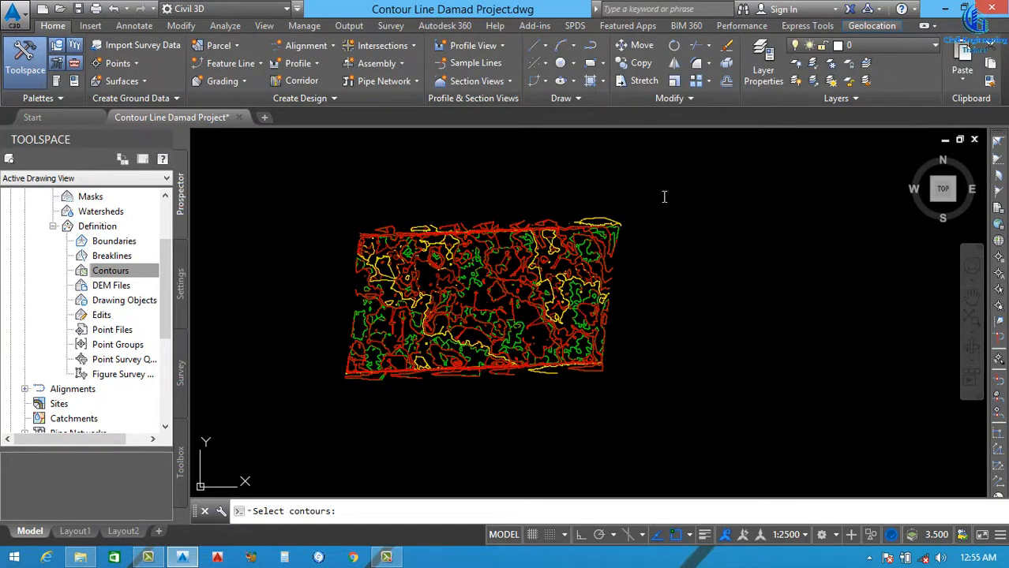
Step: Select all contour lines in the drawing as the surface's contour data and dismiss the event report
{"action": "mouse_move", "coordinate": [663, 196]}
{"action": "left_mouse_down"}
{"action": "mouse_move", "coordinate": [517, 339]}
{"action": "mouse_move", "coordinate": [671, 225]}
{"action": "mouse_move", "coordinate": [504, 211]}
{"action": "mouse_move", "coordinate": [356, 260]}
{"action": "mouse_move", "coordinate": [609, 262]}
{"action": "left_mouse_up"}
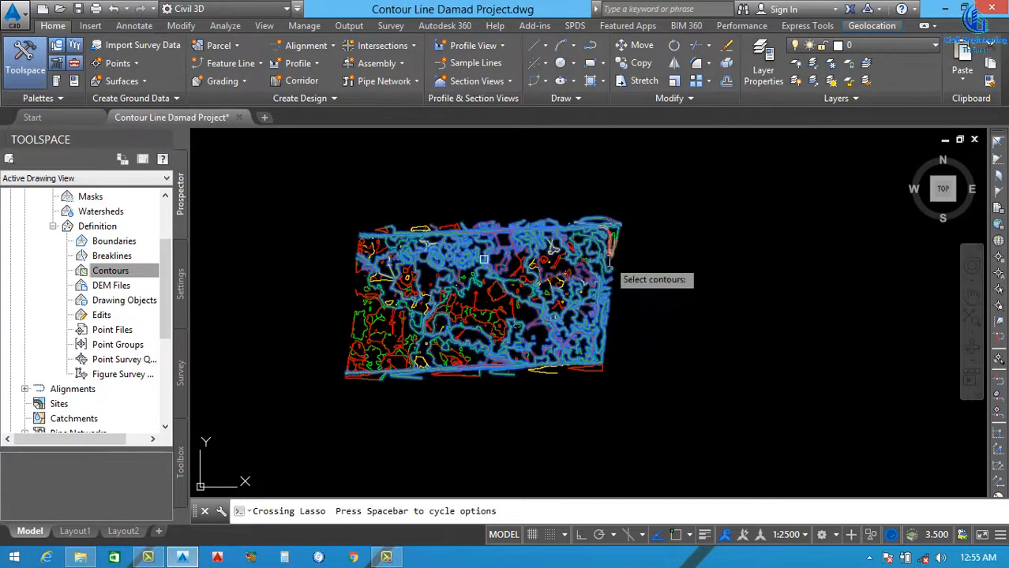
{"action": "left_click", "coordinate": [651, 187]}
{"action": "left_click", "coordinate": [307, 413]}
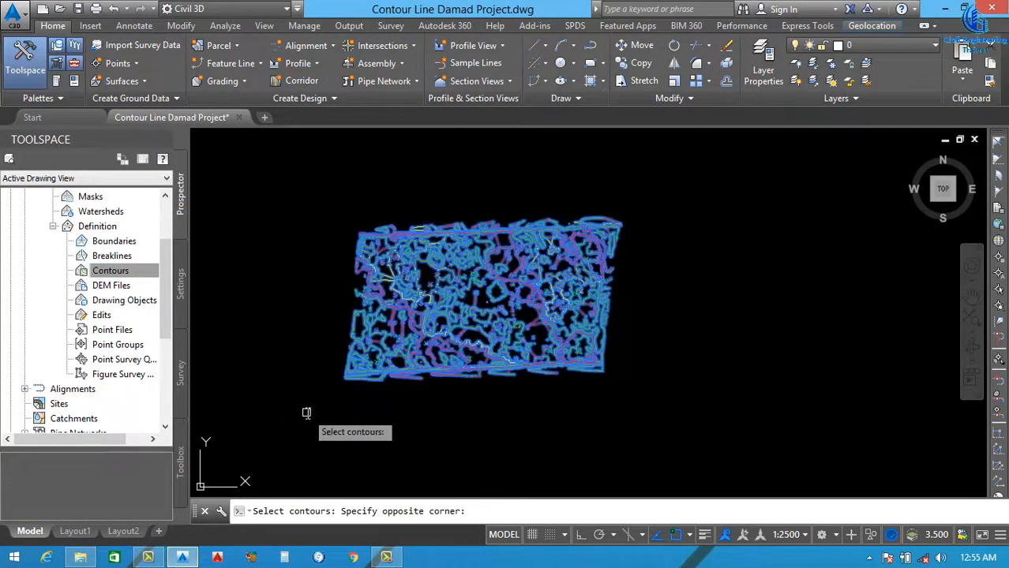
{"action": "left_click", "coordinate": [646, 187]}
{"action": "left_click", "coordinate": [308, 406]}
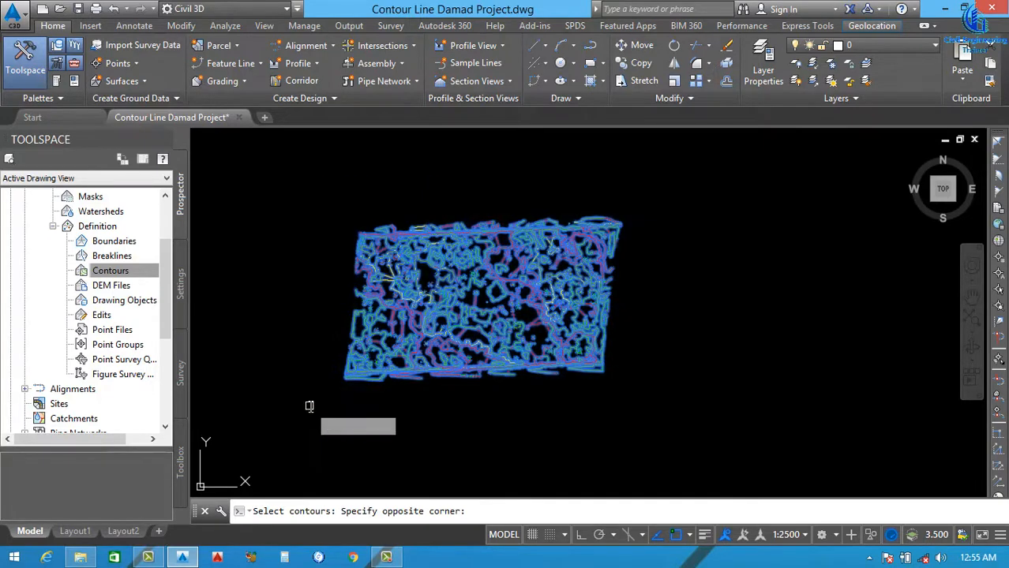
{"action": "key", "text": "Return"}
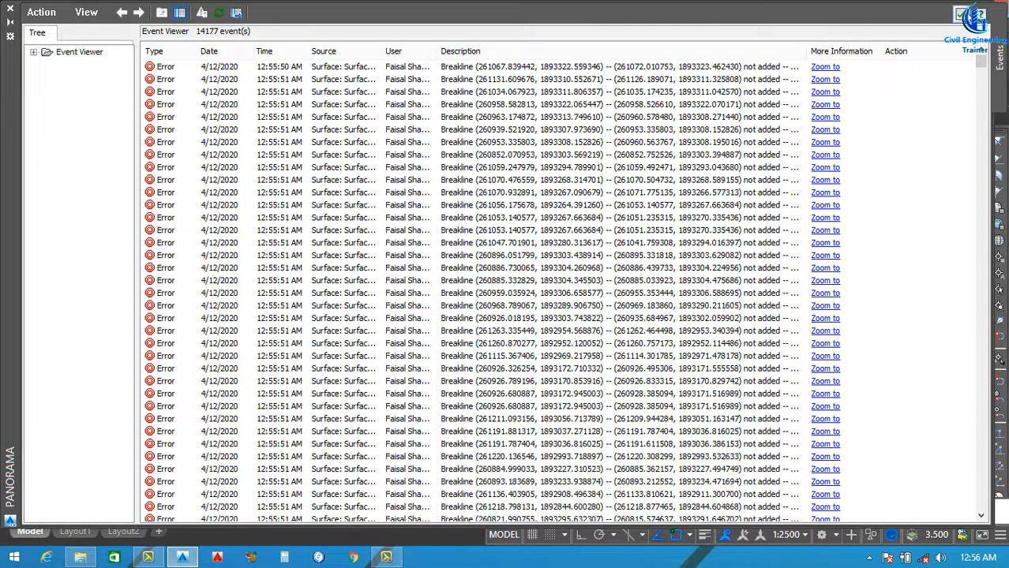
{"action": "left_click", "coordinate": [960, 15]}
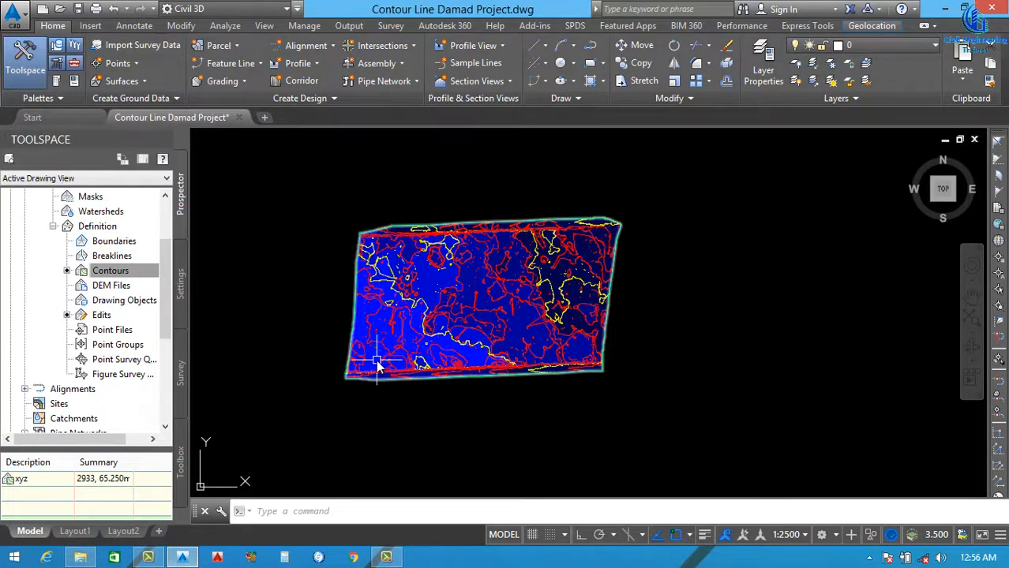
Step: Examine the generated surface's contours and border up close along its lower edge
{"action": "scroll", "coordinate": [470, 370], "scroll_direction": "up", "scroll_amount": 4}
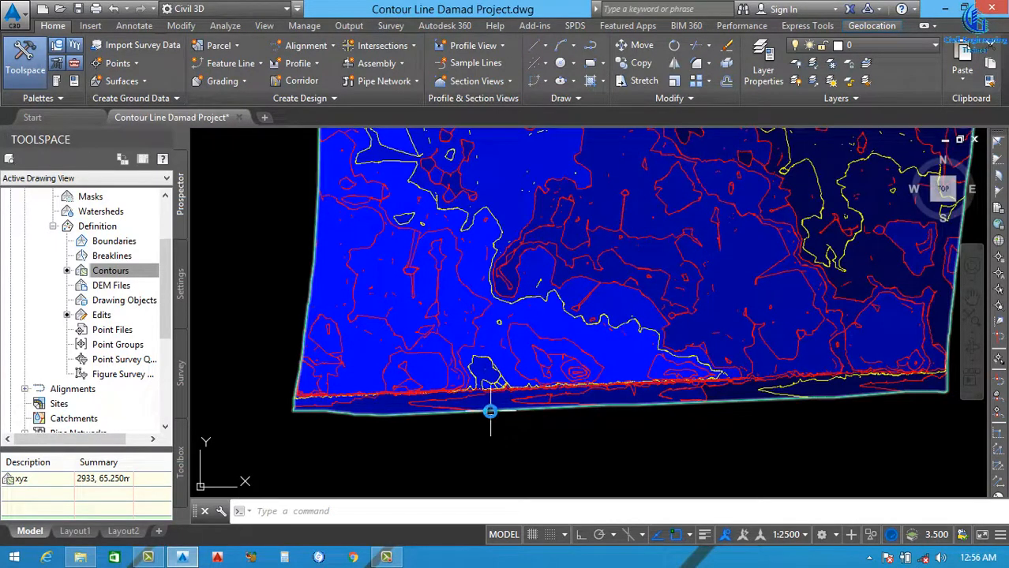
{"action": "left_click", "coordinate": [492, 409]}
{"action": "left_click", "coordinate": [490, 411]}
{"action": "scroll", "coordinate": [509, 380], "scroll_direction": "down", "scroll_amount": 3}
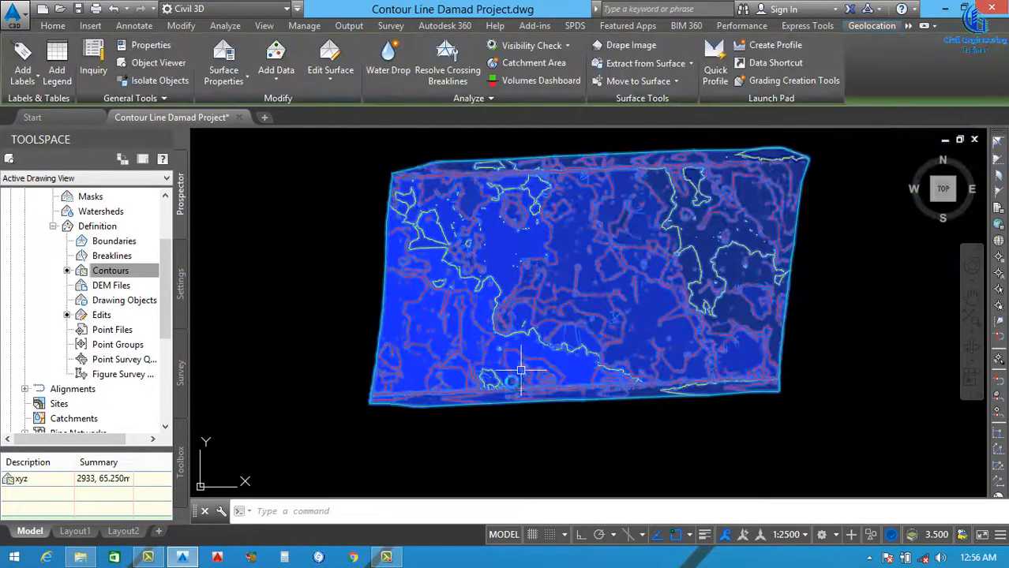
{"action": "key", "text": "Escape"}
{"action": "scroll", "coordinate": [501, 408], "scroll_direction": "up", "scroll_amount": 3}
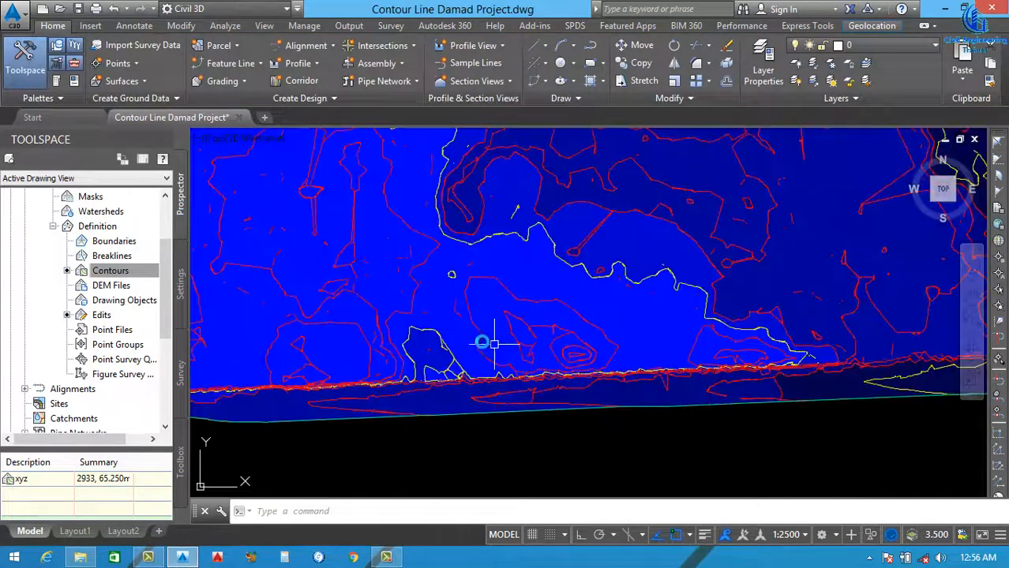
{"action": "scroll", "coordinate": [474, 278], "scroll_direction": "up", "scroll_amount": 1}
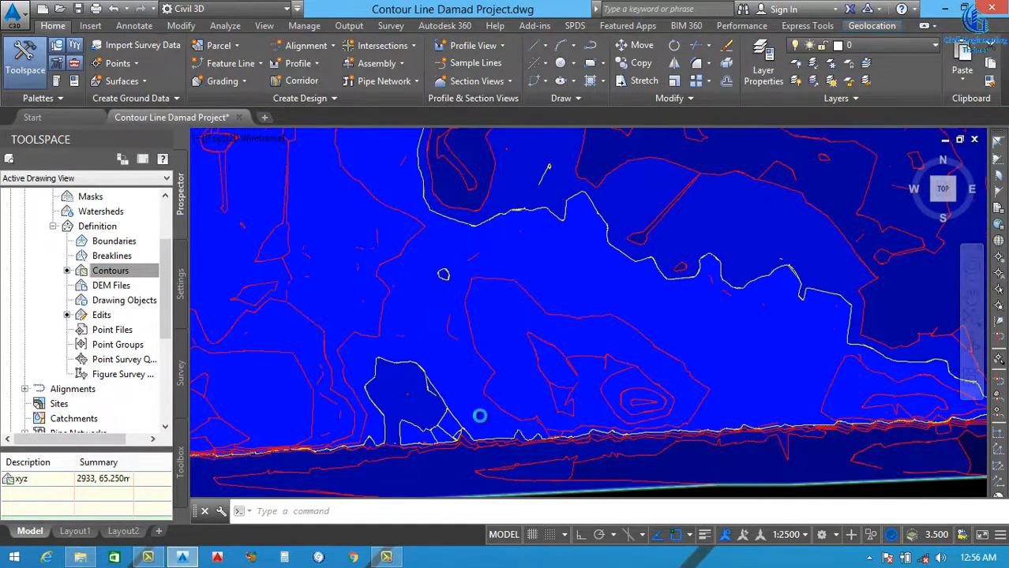
{"action": "scroll", "coordinate": [480, 414], "scroll_direction": "down", "scroll_amount": 3}
Step: Check the contour interval and contour smoothing settings in the surface's style and accept them as they are
{"action": "left_click", "coordinate": [480, 411]}
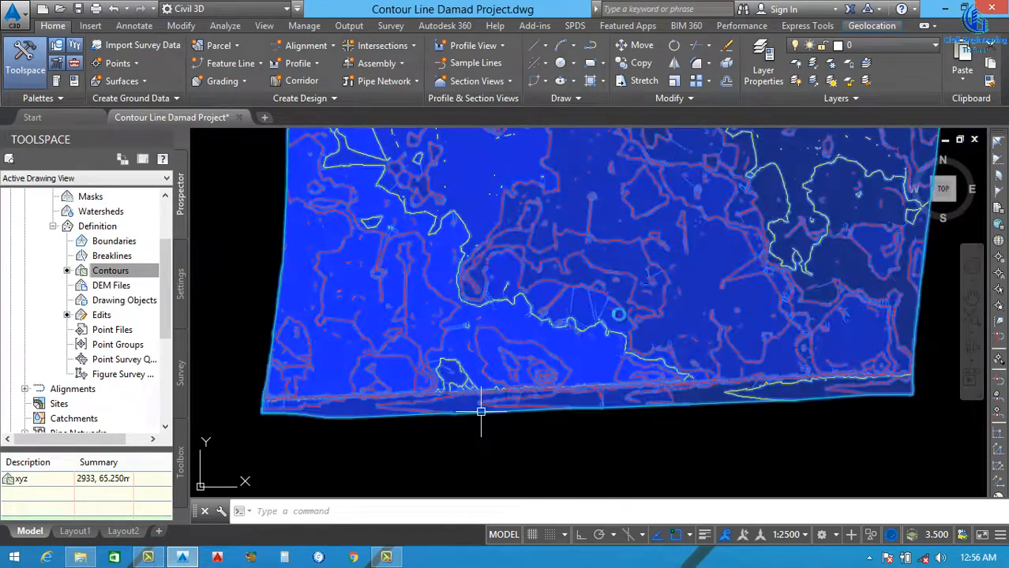
{"action": "right_click", "coordinate": [618, 311]}
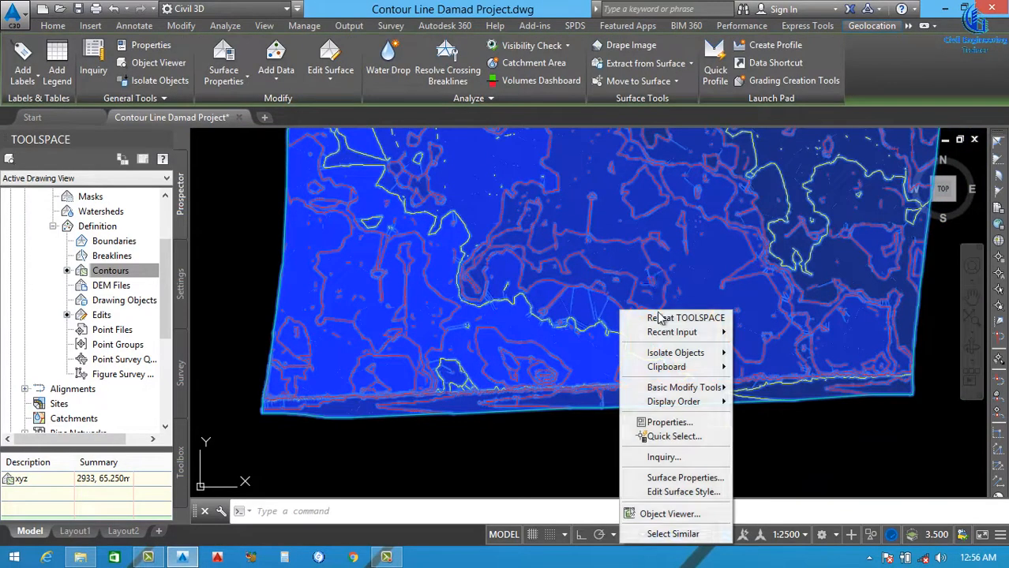
{"action": "left_click", "coordinate": [679, 491]}
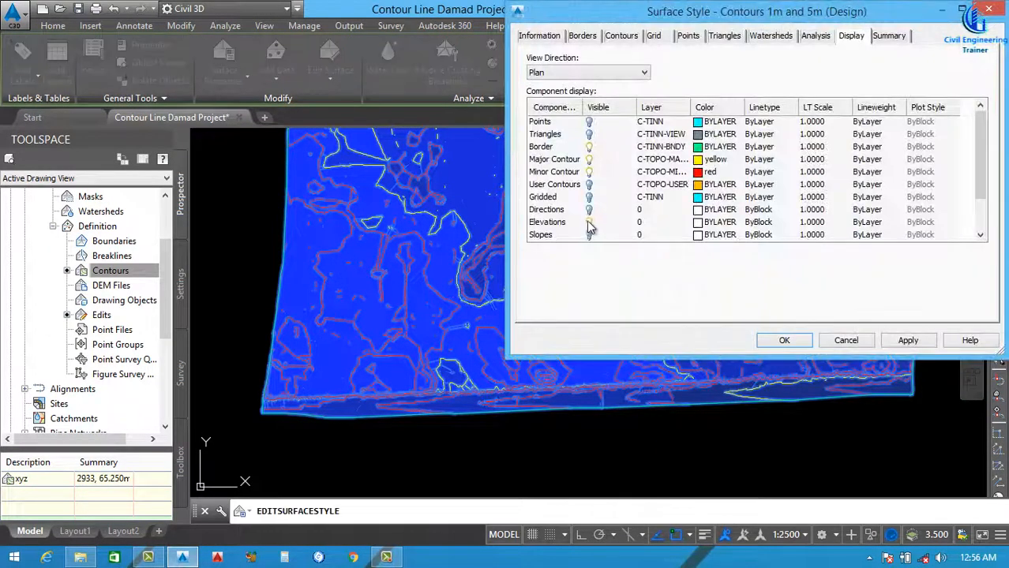
{"action": "left_click", "coordinate": [622, 37]}
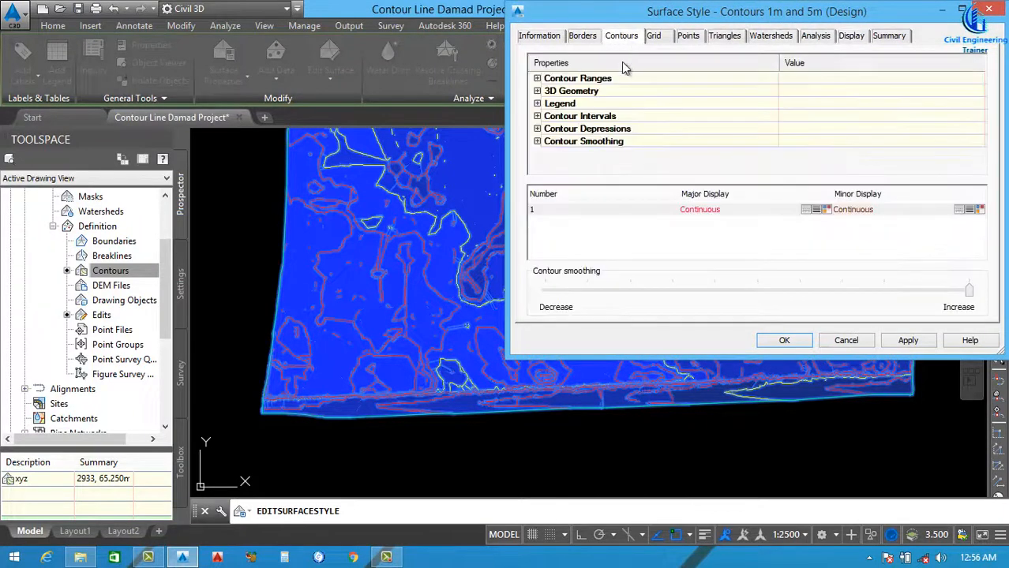
{"action": "left_click", "coordinate": [537, 117]}
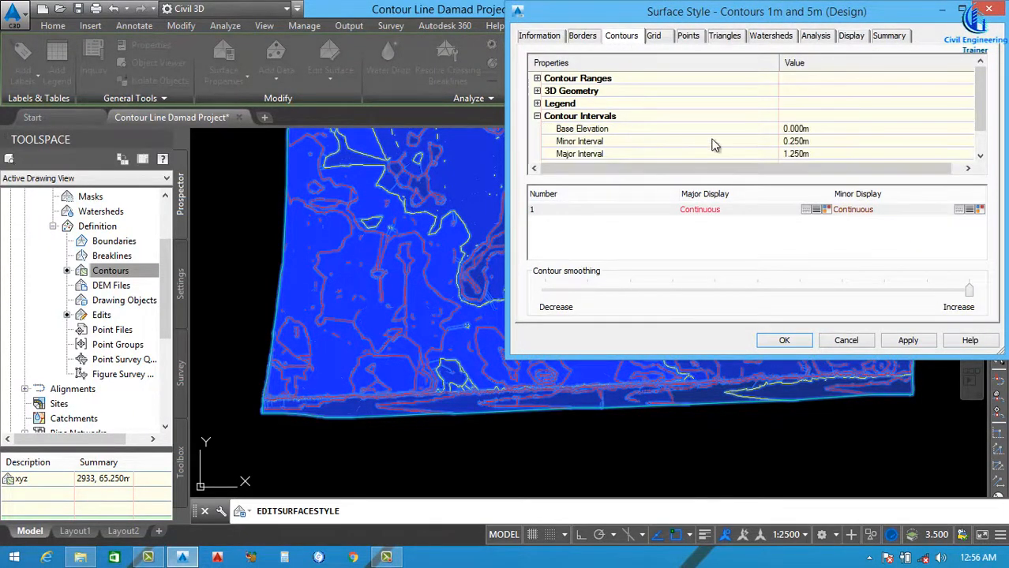
{"action": "left_click", "coordinate": [538, 117]}
{"action": "left_click", "coordinate": [537, 141]}
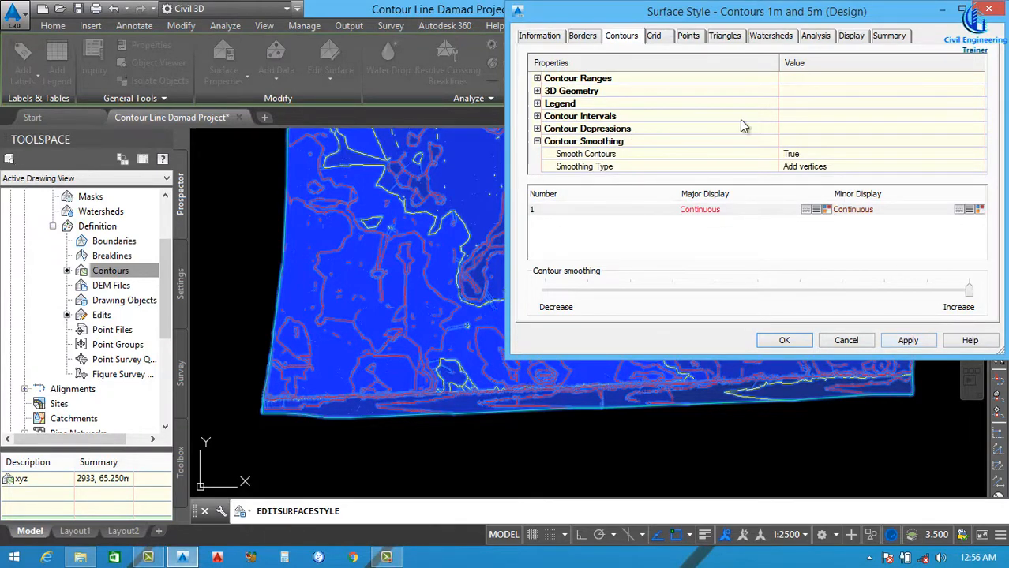
{"action": "left_click", "coordinate": [771, 345]}
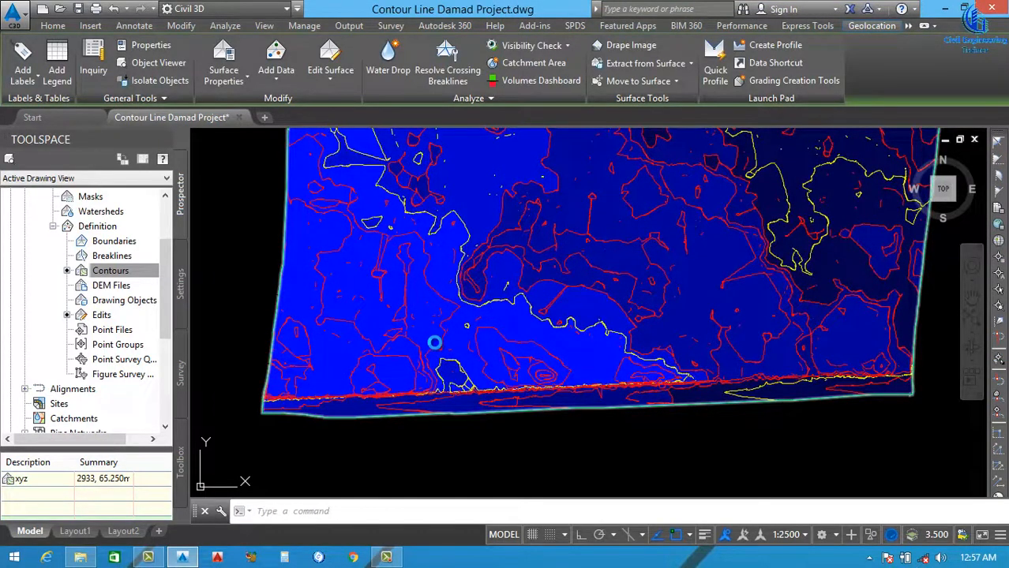
Step: Add multiple contour labels to the surface along three roughly horizontal lines spanning its upper and middle parts
{"action": "scroll", "coordinate": [435, 341], "scroll_direction": "down", "scroll_amount": 4}
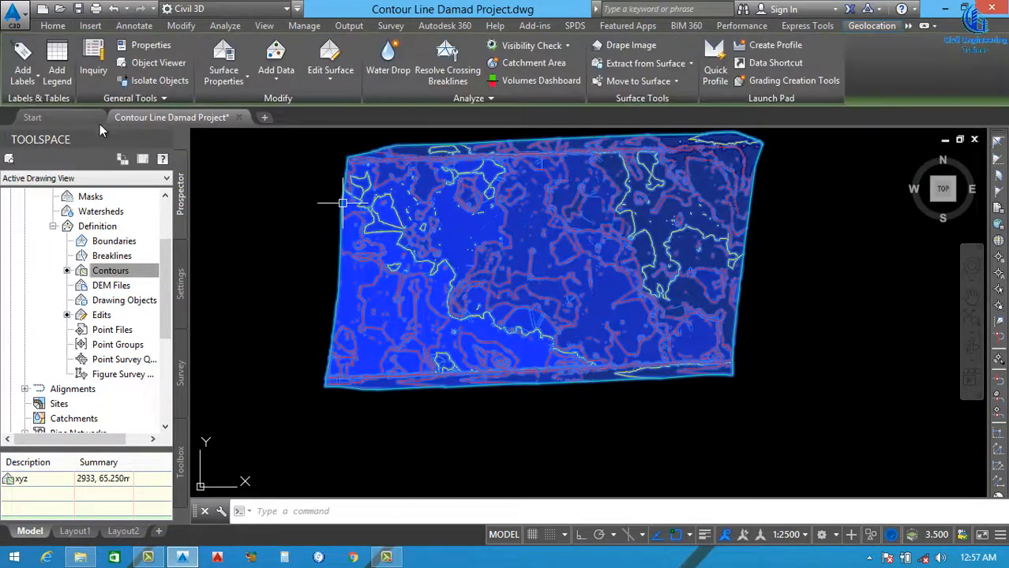
{"action": "left_click", "coordinate": [31, 77]}
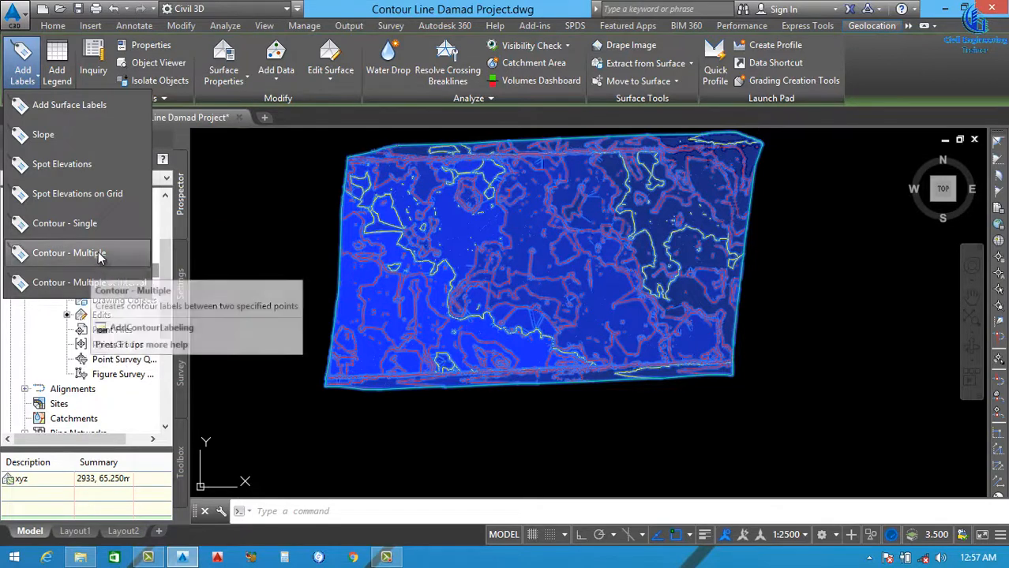
{"action": "left_click", "coordinate": [97, 253]}
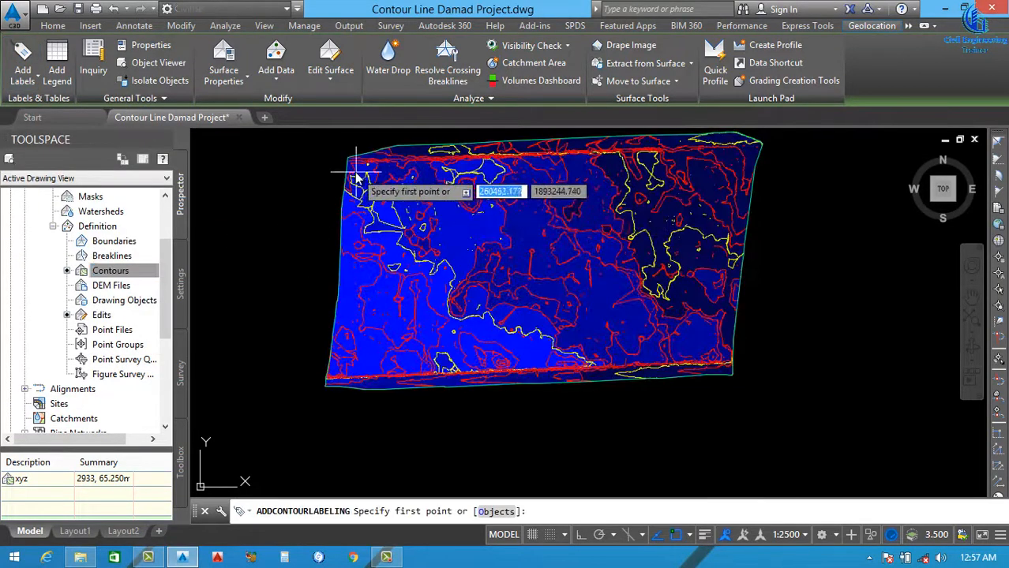
{"action": "left_click", "coordinate": [348, 168]}
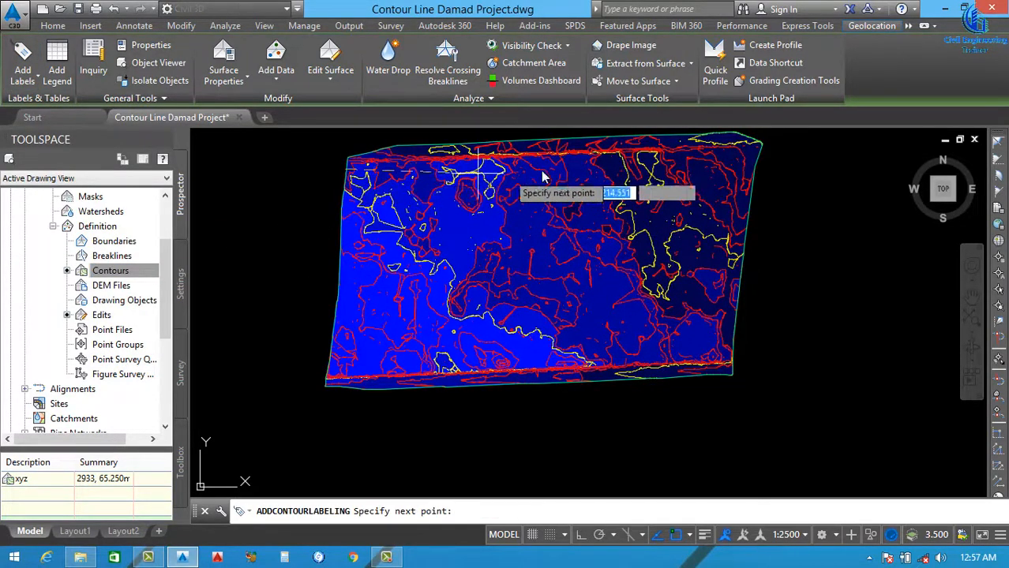
{"action": "left_click", "coordinate": [746, 166]}
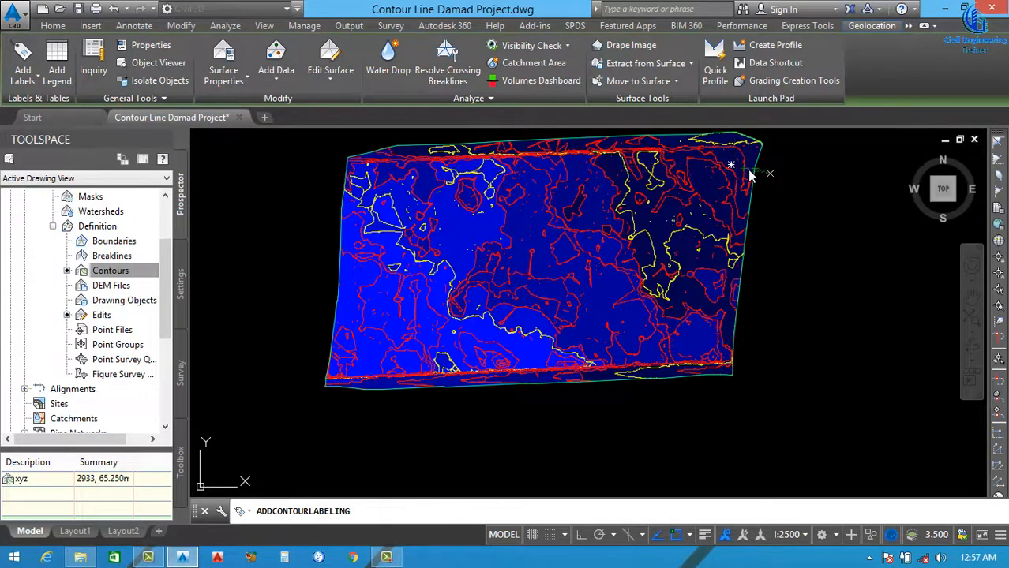
{"action": "left_click", "coordinate": [736, 231]}
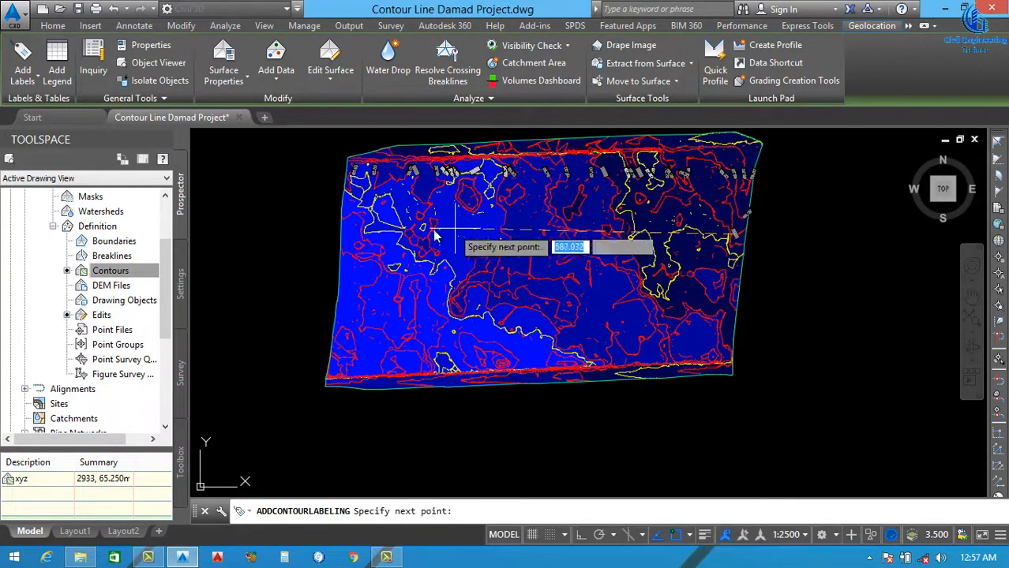
{"action": "left_click", "coordinate": [348, 238]}
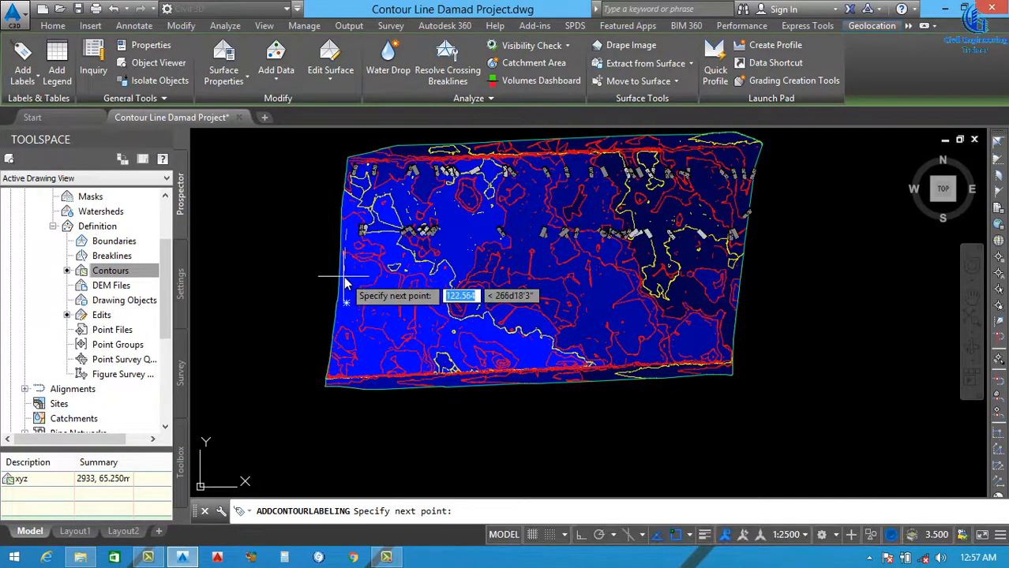
{"action": "key", "text": "Return"}
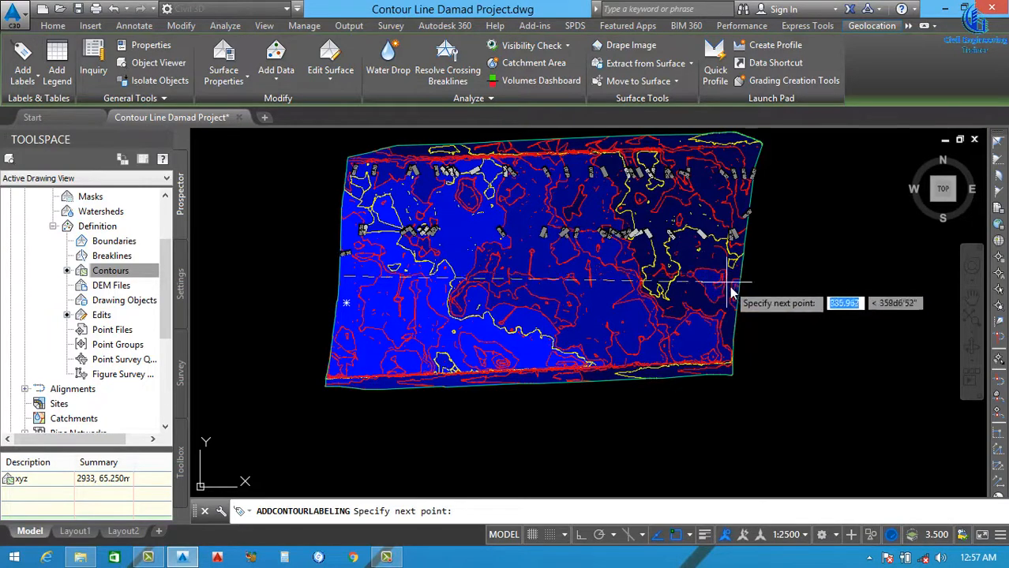
{"action": "left_click", "coordinate": [733, 294]}
{"action": "key", "text": "Return"}
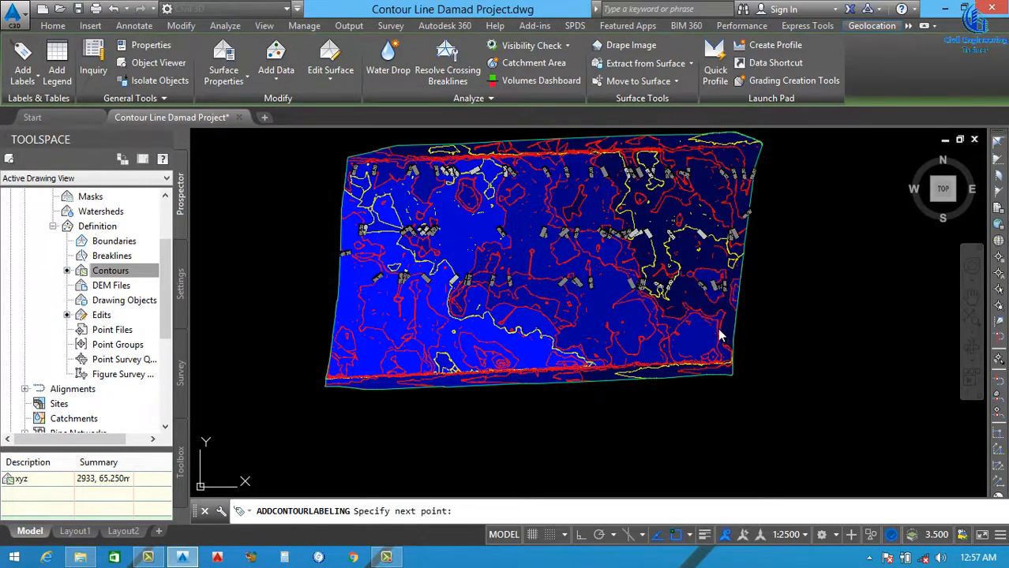
Step: Continue the contour label line across the surface's lower part and along its lower border, and finish labeling
{"action": "left_click", "coordinate": [347, 320]}
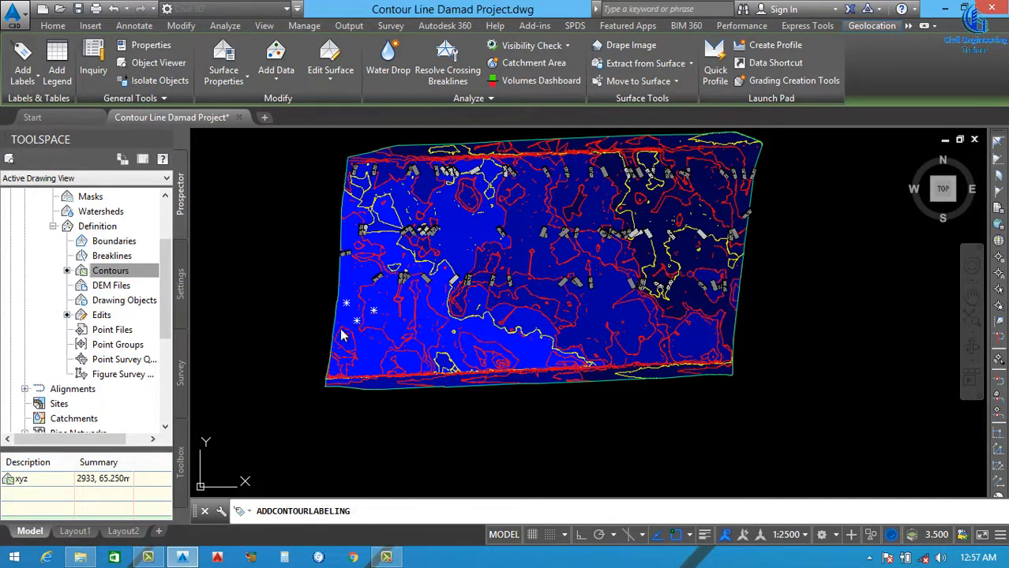
{"action": "left_click", "coordinate": [334, 380]}
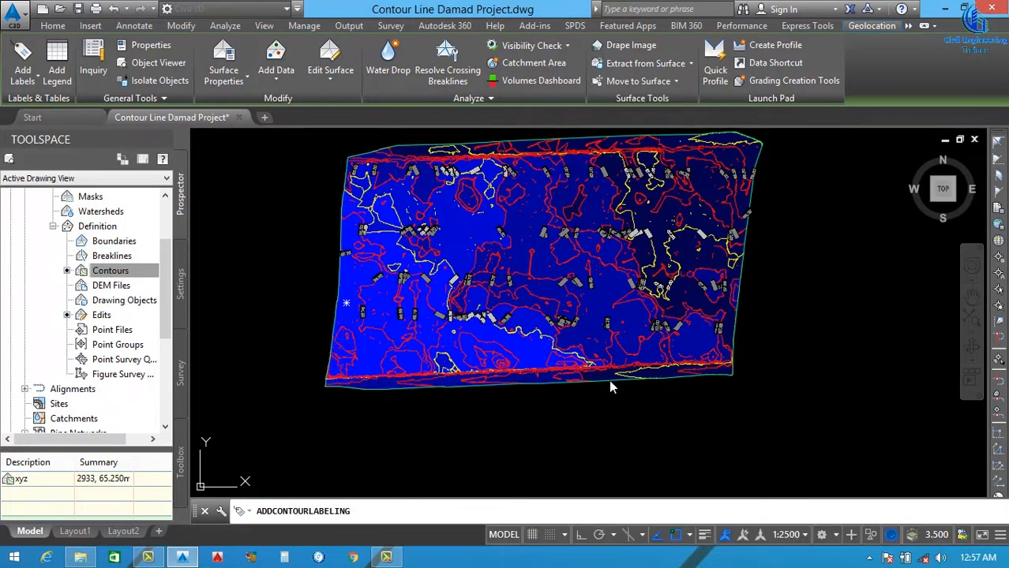
{"action": "left_click", "coordinate": [690, 380]}
{"action": "left_click", "coordinate": [712, 371]}
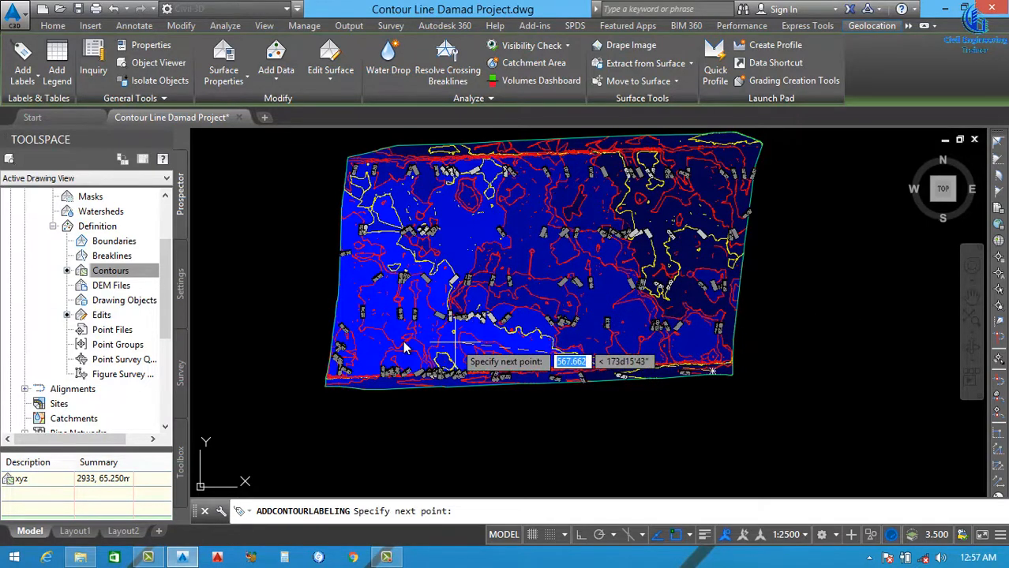
{"action": "left_click", "coordinate": [364, 344]}
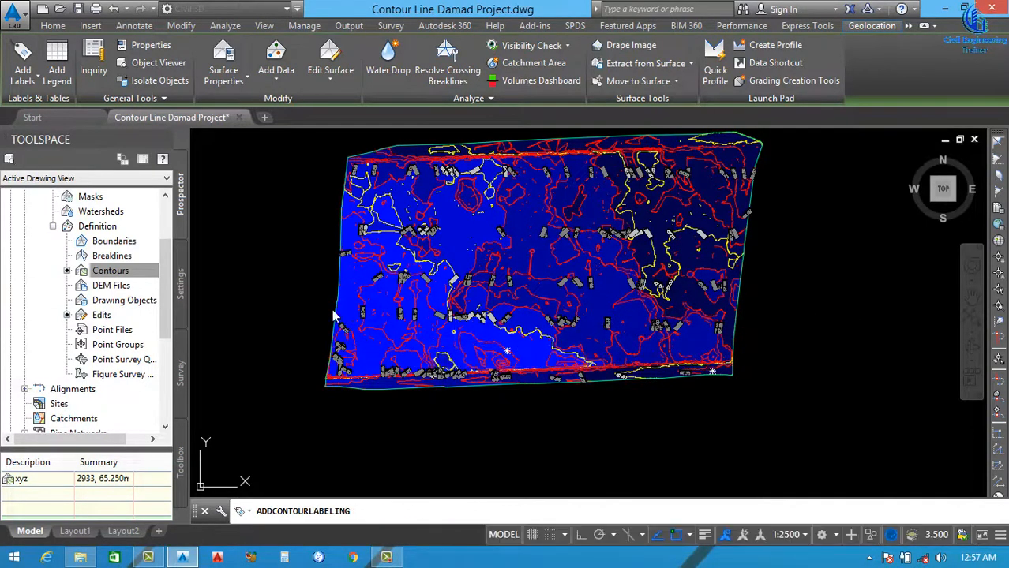
{"action": "left_click", "coordinate": [347, 303]}
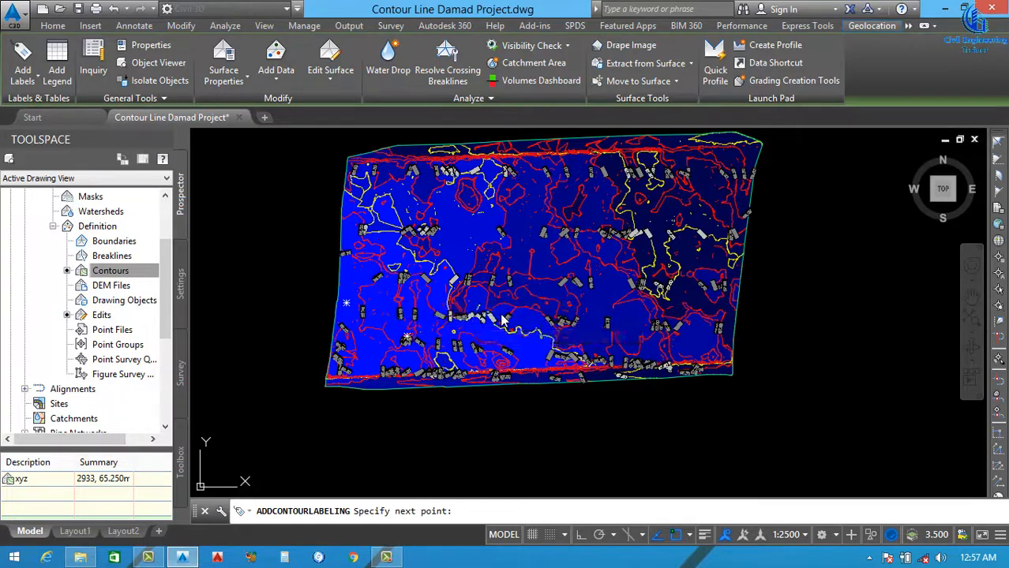
{"action": "key", "text": "Return"}
Step: Deselect the surface and examine the contour elevation labels up close and across the whole surface
{"action": "scroll", "coordinate": [604, 360], "scroll_direction": "up", "scroll_amount": 5}
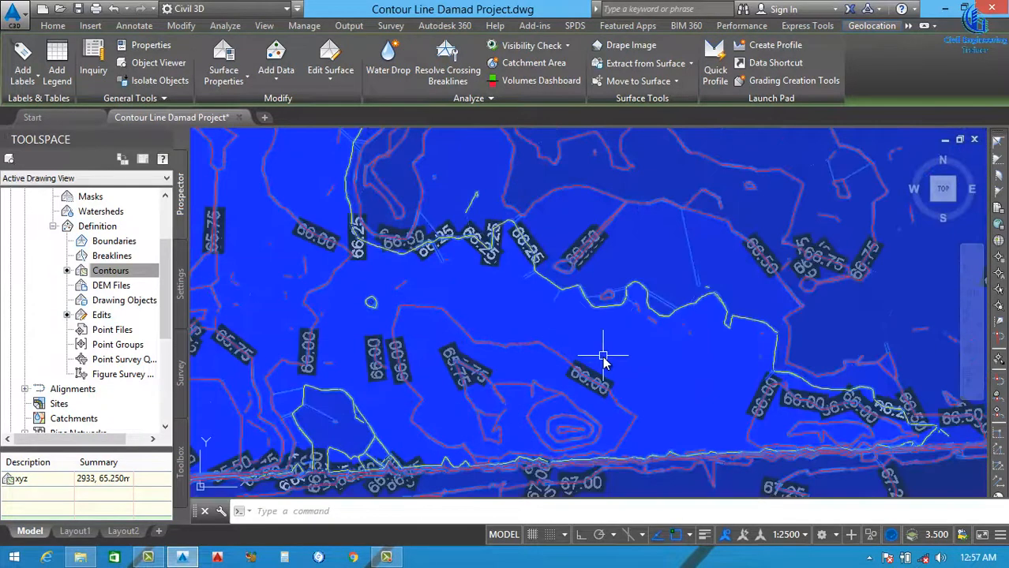
{"action": "scroll", "coordinate": [599, 358], "scroll_direction": "down", "scroll_amount": 2}
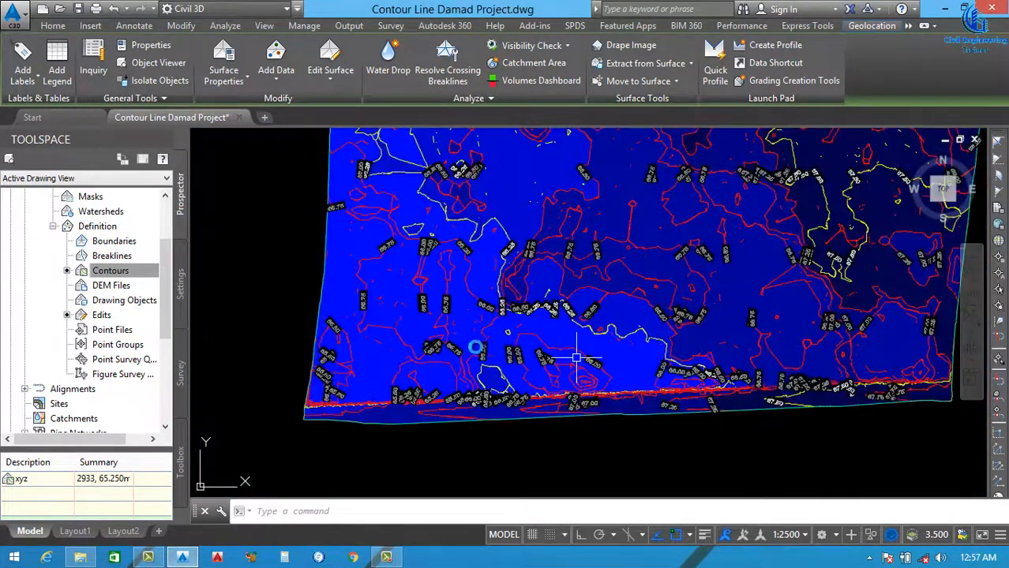
{"action": "key", "text": "Escape"}
{"action": "scroll", "coordinate": [457, 311], "scroll_direction": "up", "scroll_amount": 4}
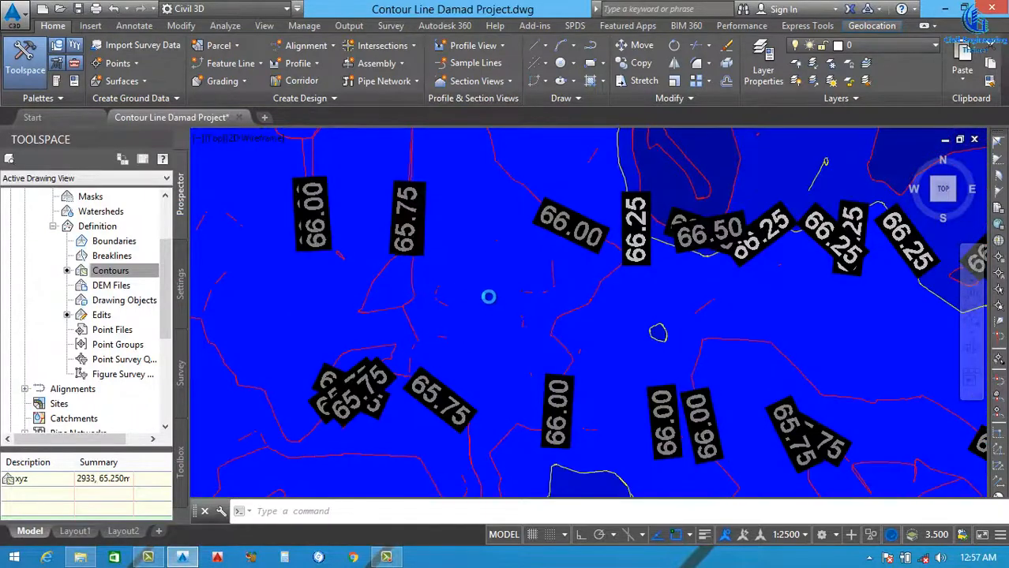
{"action": "scroll", "coordinate": [488, 295], "scroll_direction": "down", "scroll_amount": 8}
{"action": "scroll", "coordinate": [574, 285], "scroll_direction": "up", "scroll_amount": 2}
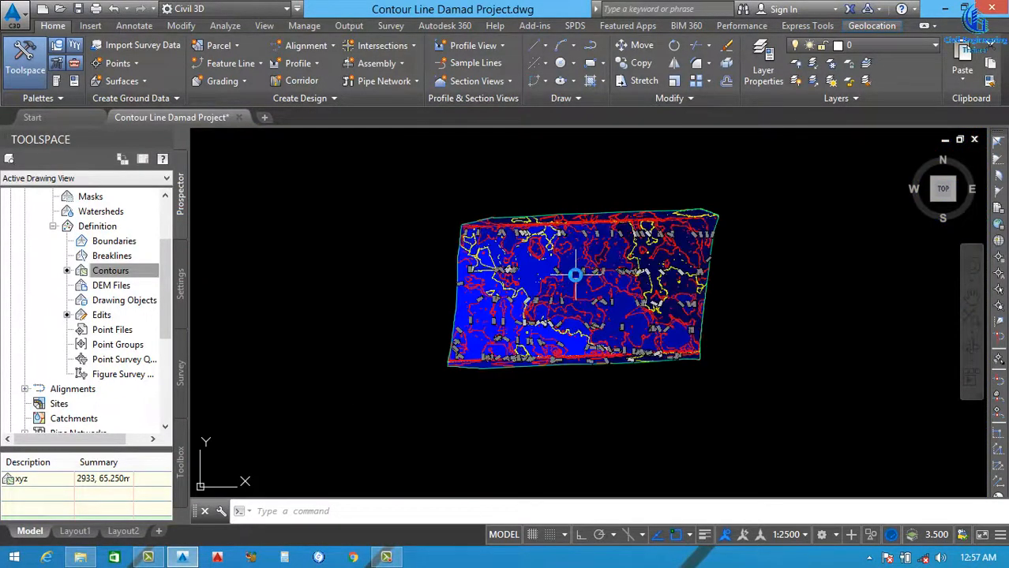
{"action": "scroll", "coordinate": [575, 274], "scroll_direction": "up", "scroll_amount": 3}
{"action": "scroll", "coordinate": [507, 301], "scroll_direction": "down", "scroll_amount": 3}
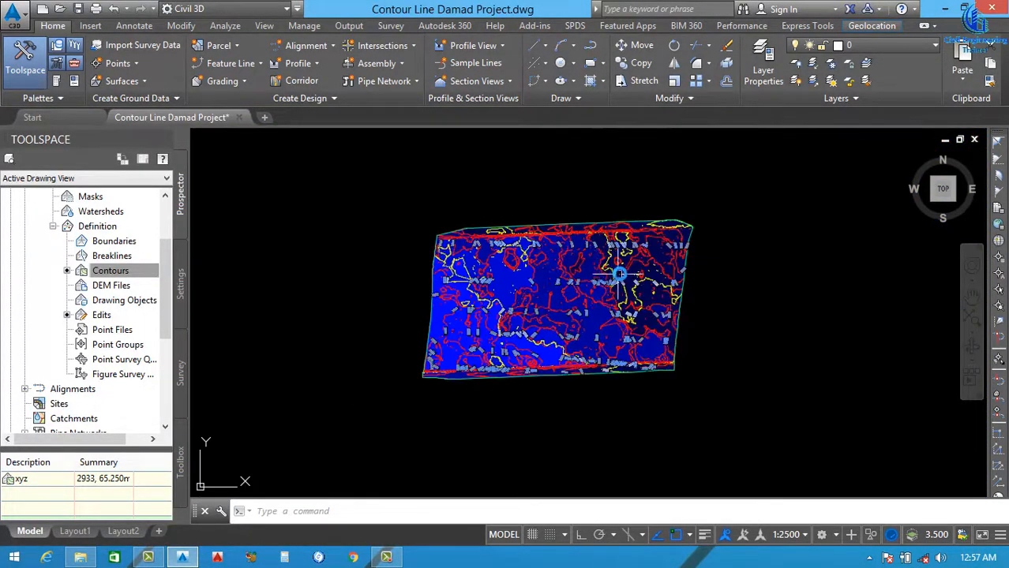
{"action": "scroll", "coordinate": [556, 305], "scroll_direction": "up", "scroll_amount": 2}
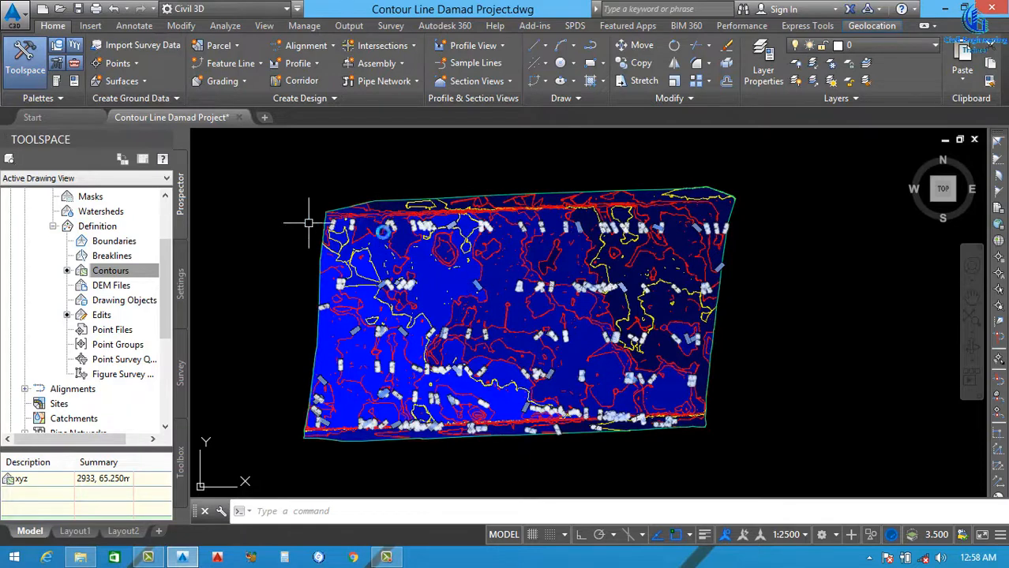
Step: Close the Contour Line Damad Project drawing and open the CSV Point File drawing from the recent documents
{"action": "left_click", "coordinate": [240, 118]}
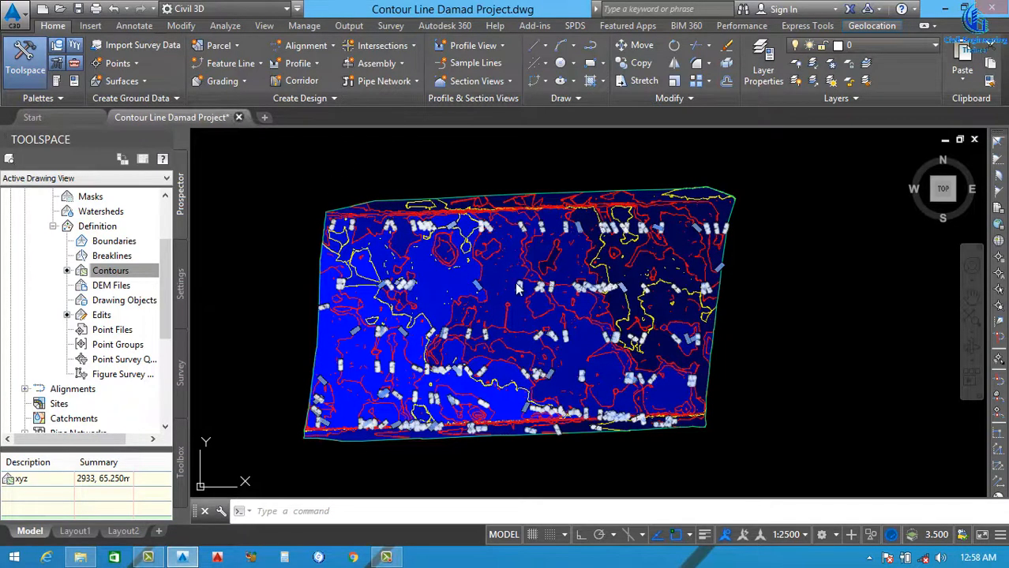
{"action": "left_click", "coordinate": [498, 319]}
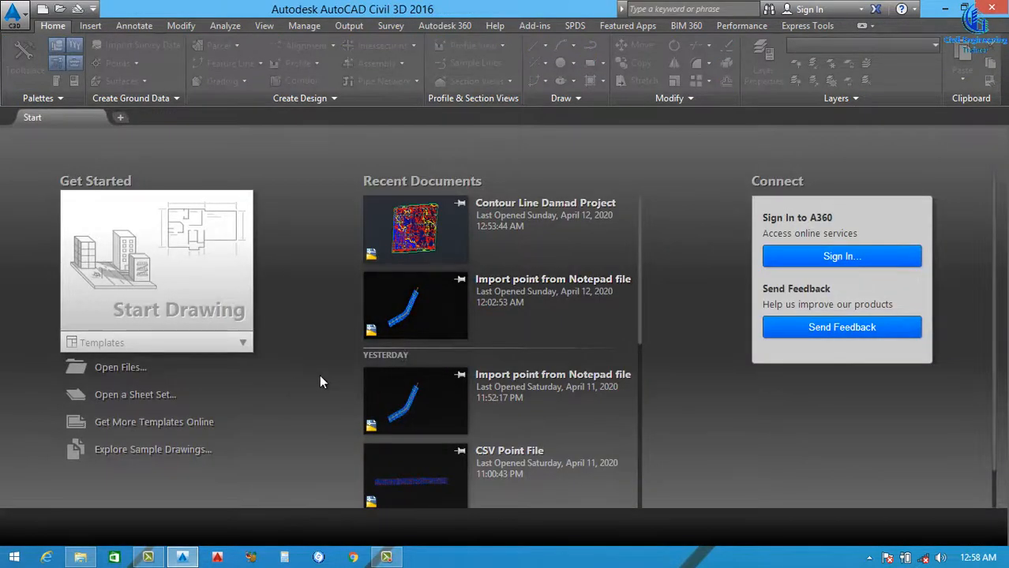
{"action": "scroll", "coordinate": [388, 388], "scroll_direction": "down", "scroll_amount": 3}
{"action": "scroll", "coordinate": [442, 391], "scroll_direction": "down", "scroll_amount": 3}
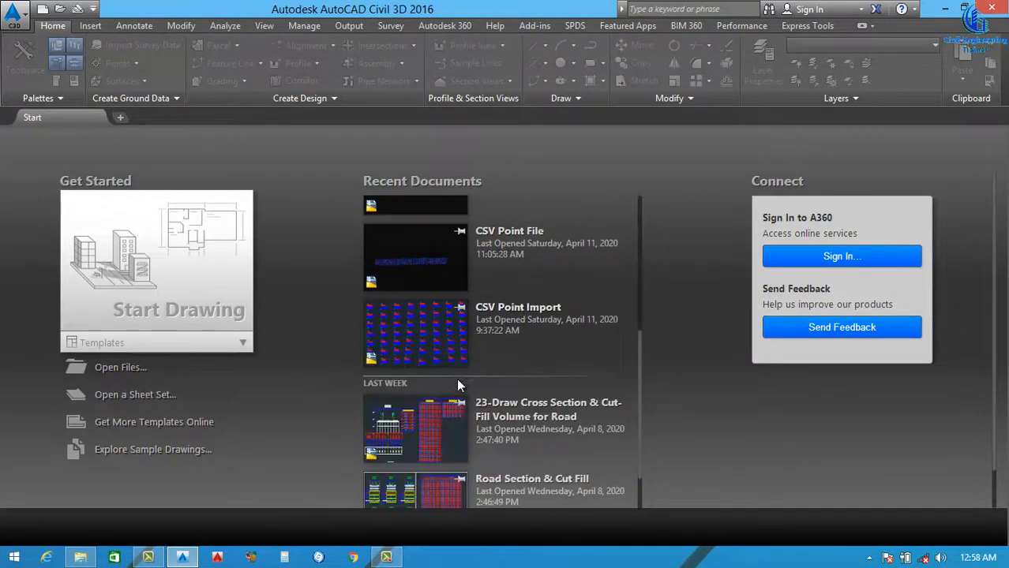
{"action": "scroll", "coordinate": [466, 363], "scroll_direction": "up", "scroll_amount": 1}
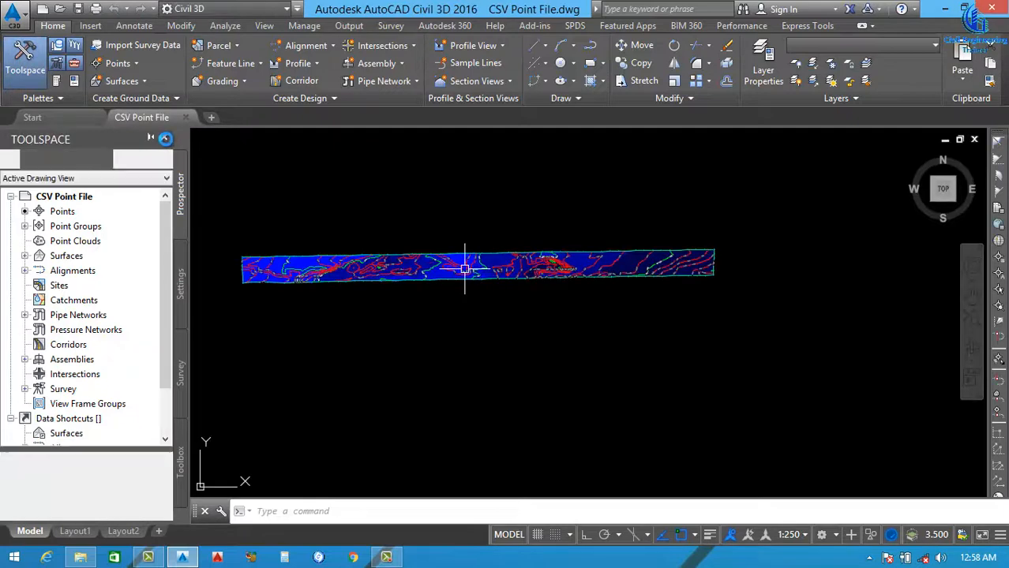
Step: Hide the Toolspace and delete all contour labels on the surface by selecting one label and every similar one
{"action": "left_click", "coordinate": [165, 138]}
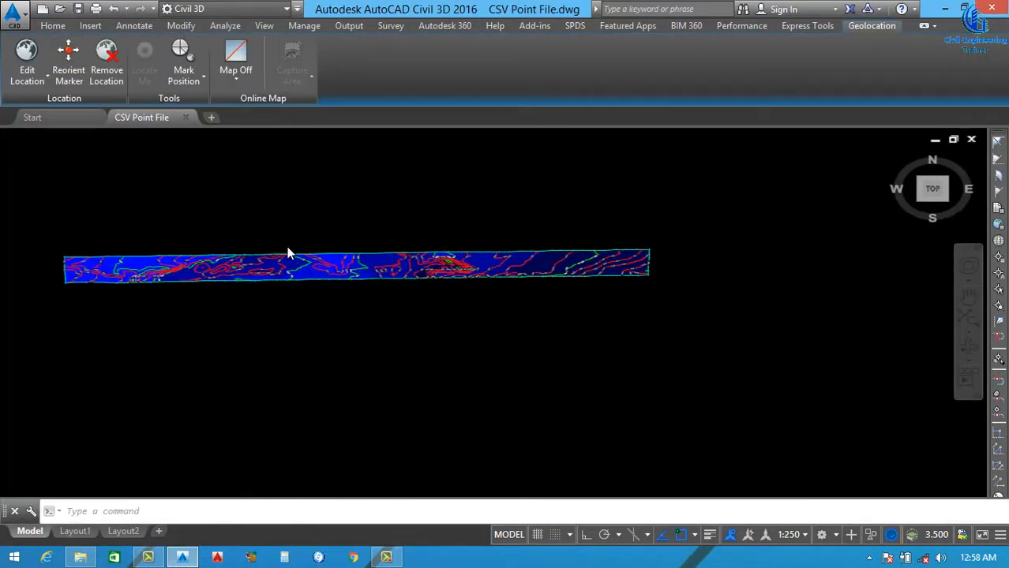
{"action": "scroll", "coordinate": [521, 320], "scroll_direction": "down", "scroll_amount": 2}
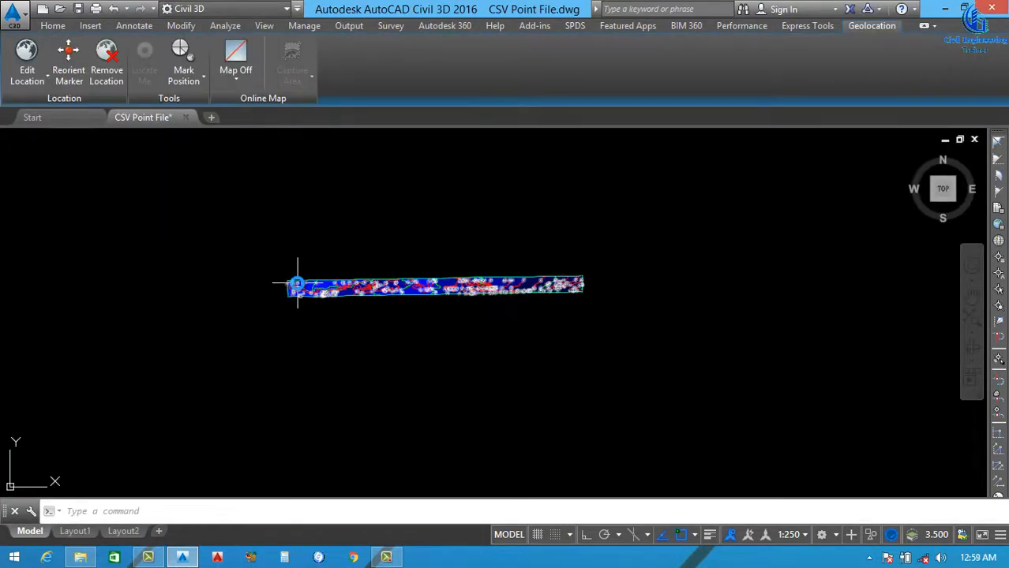
{"action": "scroll", "coordinate": [304, 296], "scroll_direction": "up", "scroll_amount": 8}
{"action": "scroll", "coordinate": [376, 284], "scroll_direction": "up", "scroll_amount": 4}
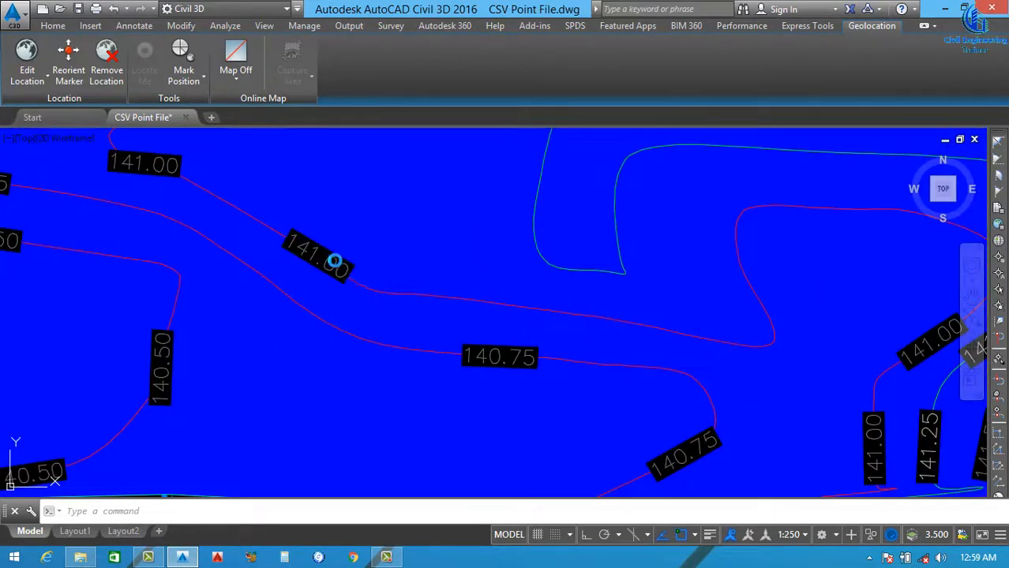
{"action": "left_click", "coordinate": [345, 262]}
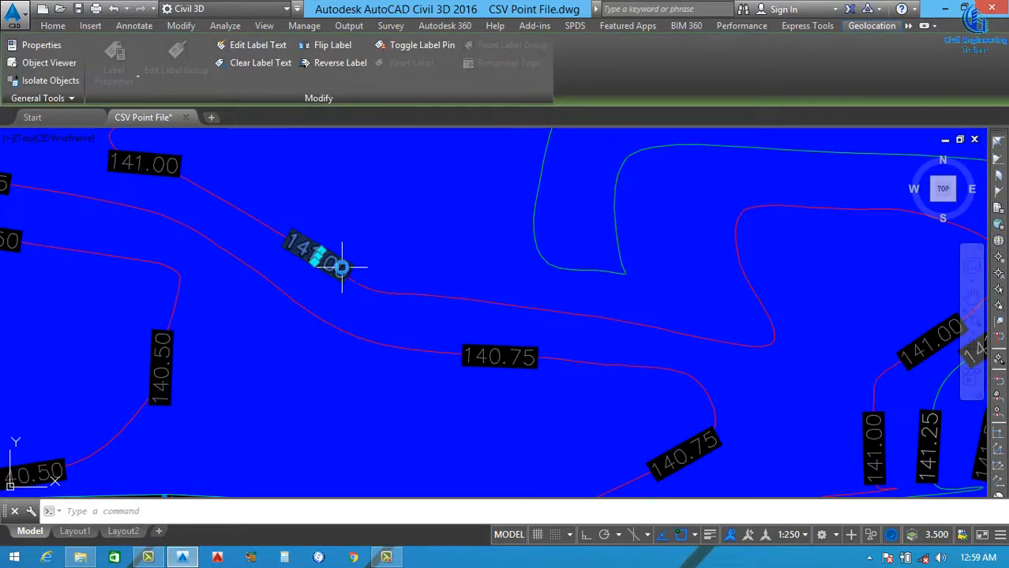
{"action": "scroll", "coordinate": [341, 267], "scroll_direction": "down", "scroll_amount": 2}
{"action": "right_click", "coordinate": [338, 263]}
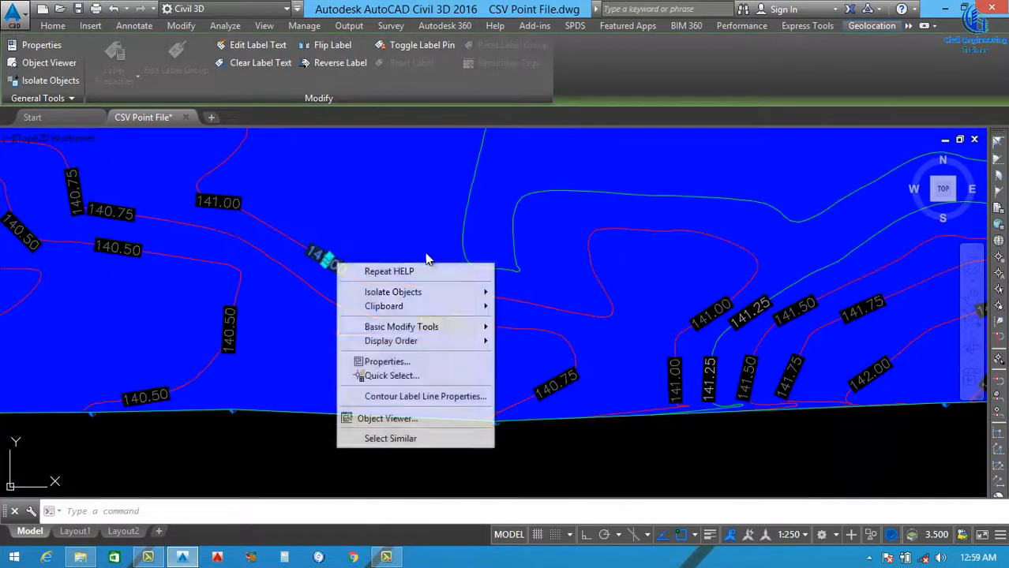
{"action": "left_click", "coordinate": [405, 439]}
{"action": "scroll", "coordinate": [431, 324], "scroll_direction": "down", "scroll_amount": 5}
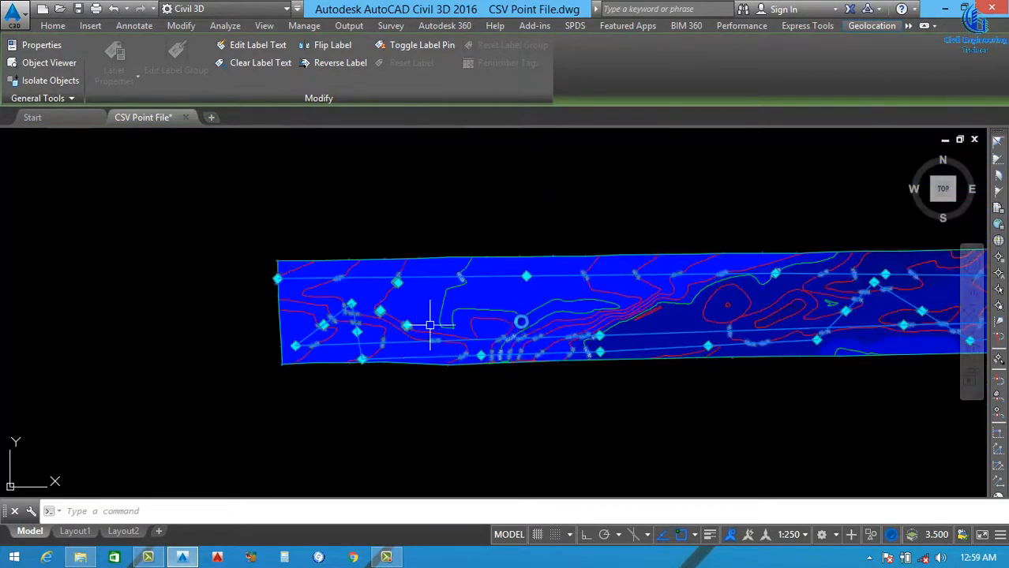
{"action": "key", "text": "Escape"}
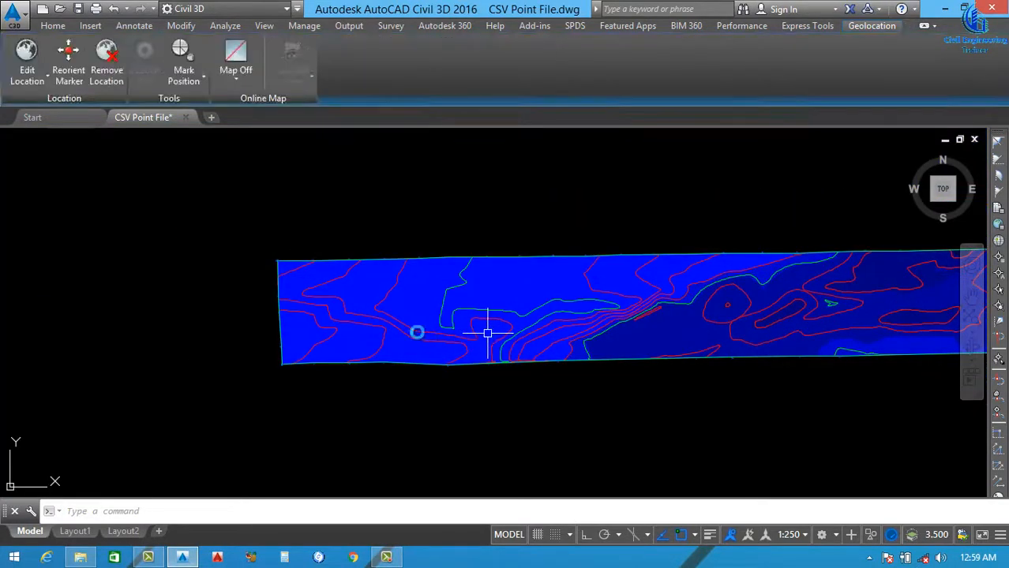
{"action": "scroll", "coordinate": [474, 323], "scroll_direction": "down", "scroll_amount": 3}
{"action": "scroll", "coordinate": [458, 314], "scroll_direction": "down", "scroll_amount": 2}
{"action": "scroll", "coordinate": [401, 300], "scroll_direction": "up", "scroll_amount": 5}
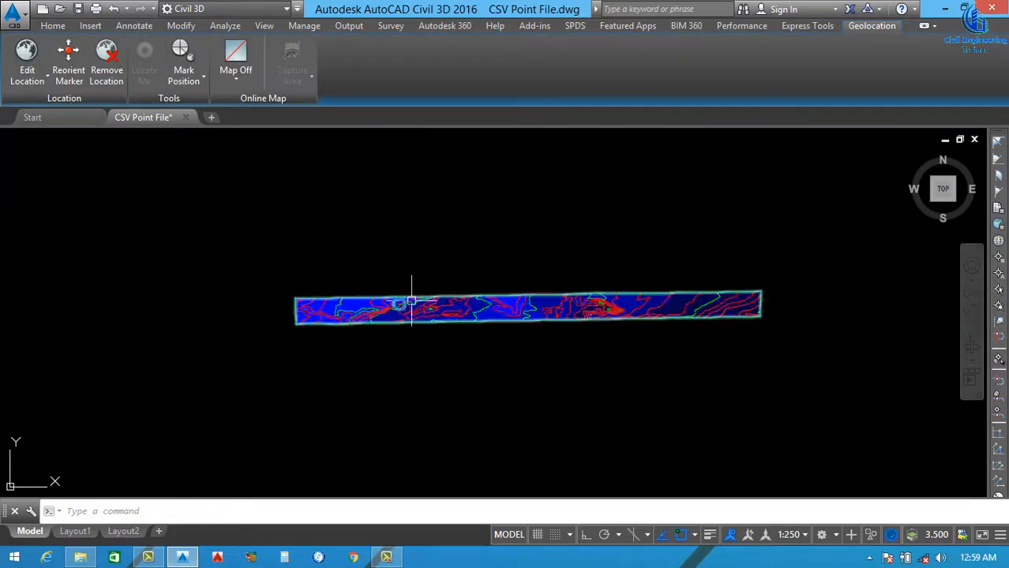
{"action": "left_click", "coordinate": [292, 231]}
{"action": "left_click", "coordinate": [521, 393]}
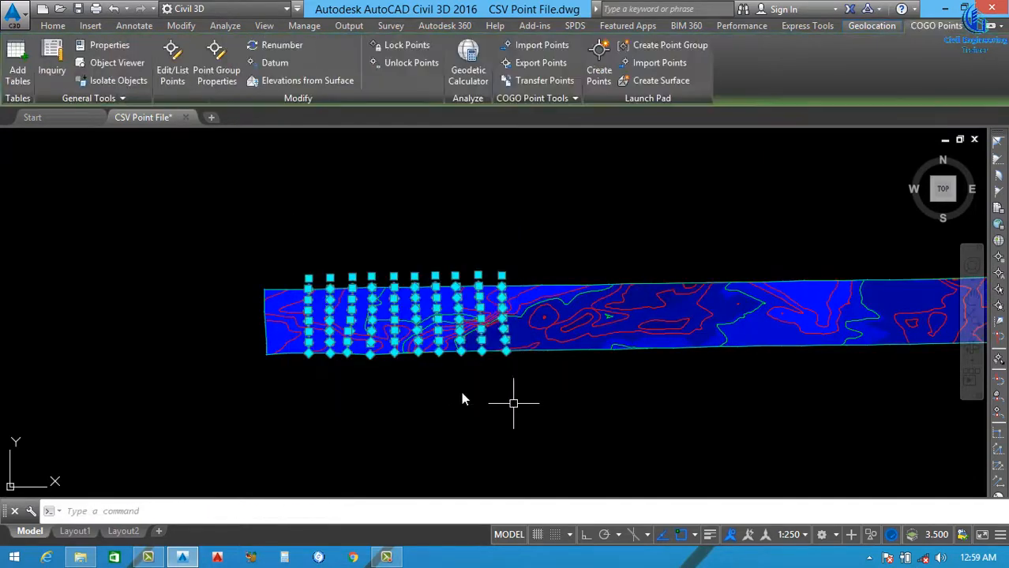
{"action": "scroll", "coordinate": [272, 323], "scroll_direction": "up", "scroll_amount": 2}
{"action": "scroll", "coordinate": [333, 347], "scroll_direction": "down", "scroll_amount": 2}
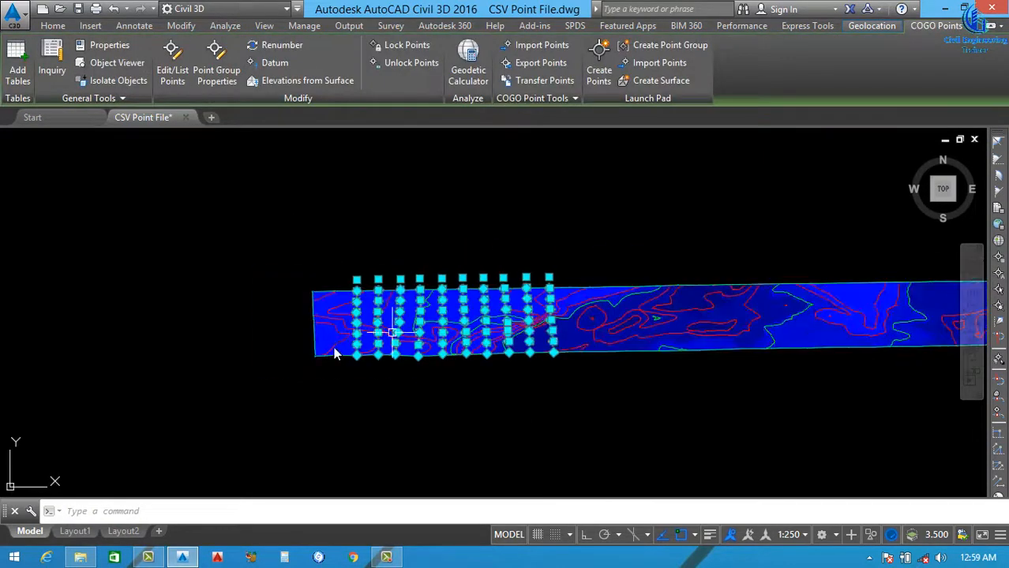
{"action": "scroll", "coordinate": [330, 353], "scroll_direction": "up", "scroll_amount": 4}
{"action": "key", "text": "Escape"}
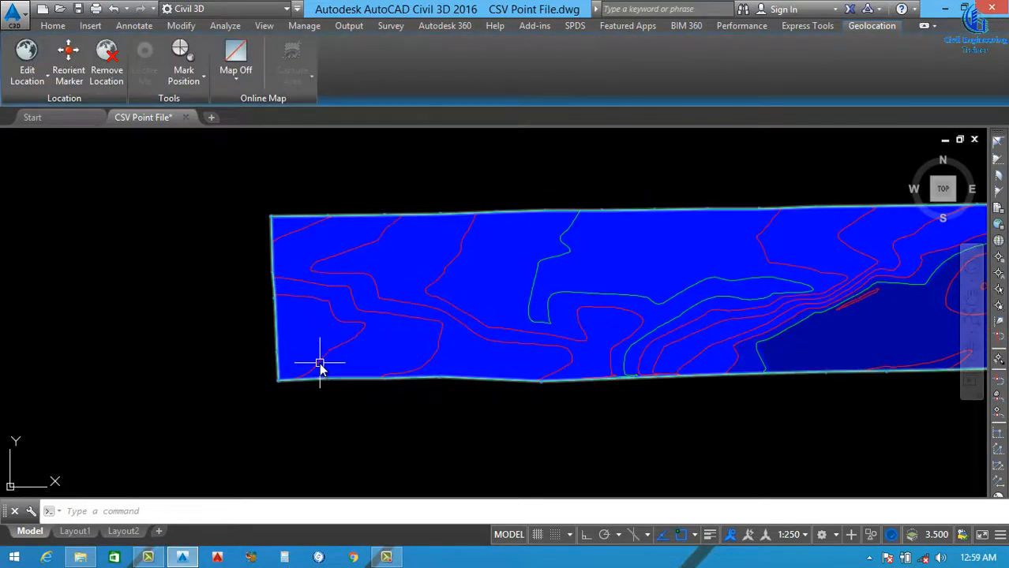
Step: Explode the surface into separate contour polylines, border and fill objects
{"action": "left_click", "coordinate": [324, 361]}
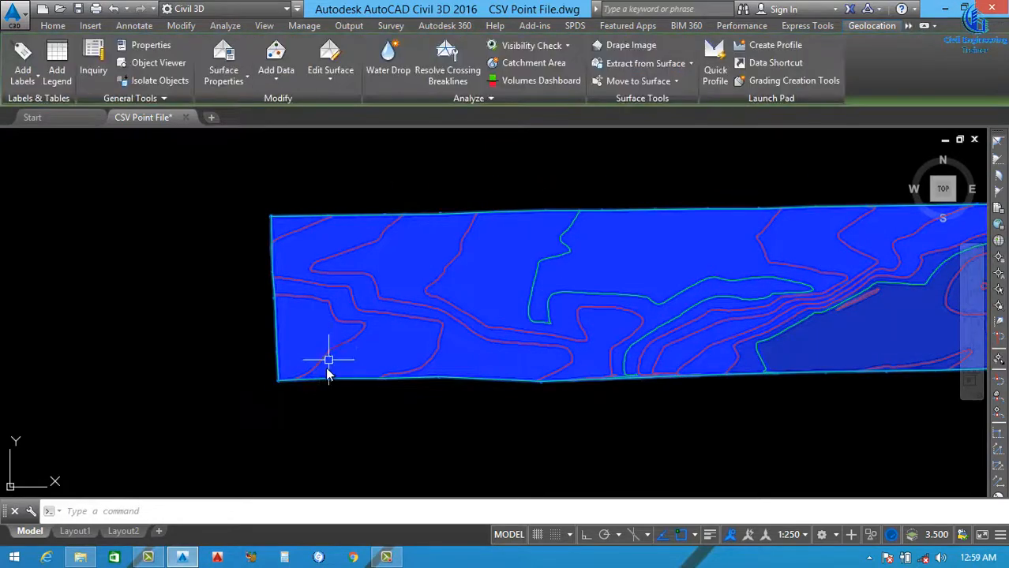
{"action": "key", "text": "Escape"}
{"action": "left_click", "coordinate": [326, 358]}
{"action": "left_click", "coordinate": [326, 358]}
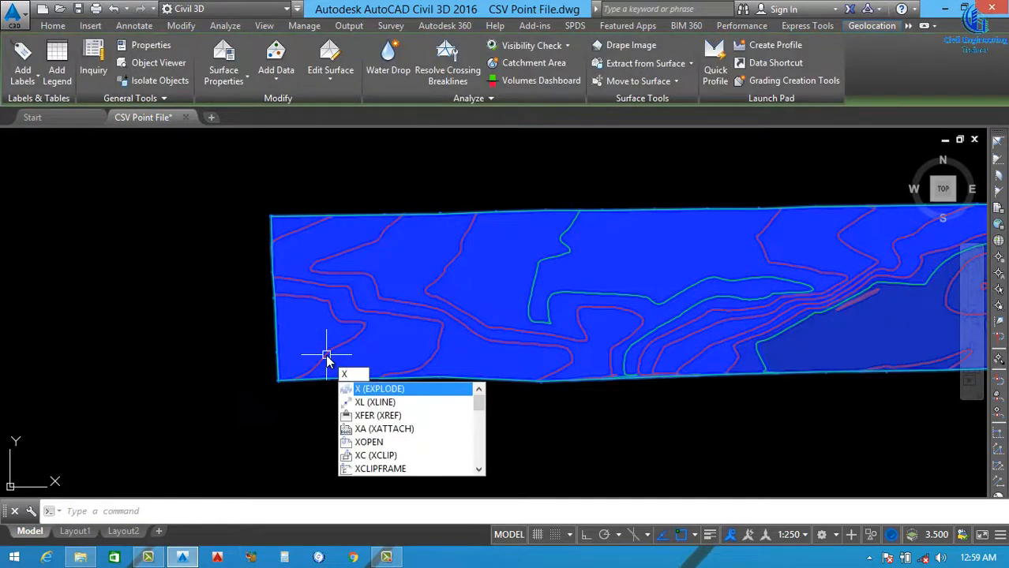
{"action": "type", "text": "x"}
{"action": "key", "text": "Return"}
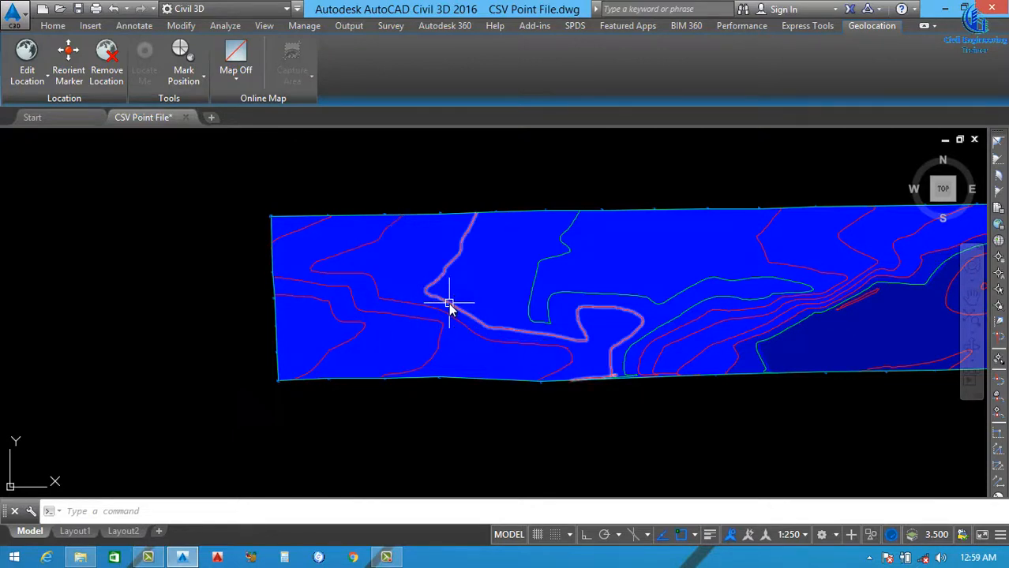
Step: Delete all the blue triangular fill pieces by selecting one and every similar object
{"action": "left_click", "coordinate": [467, 365]}
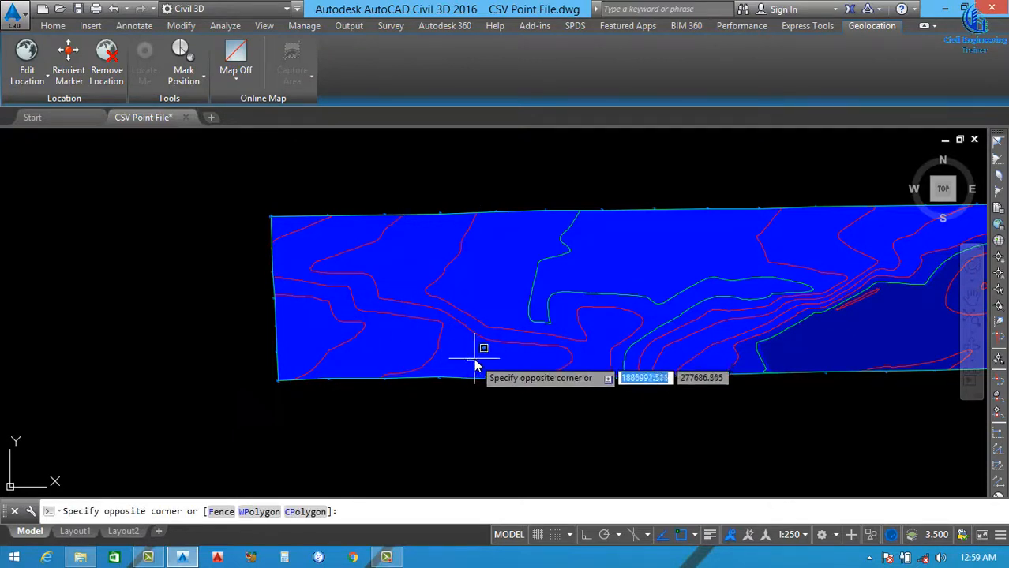
{"action": "left_click", "coordinate": [465, 361]}
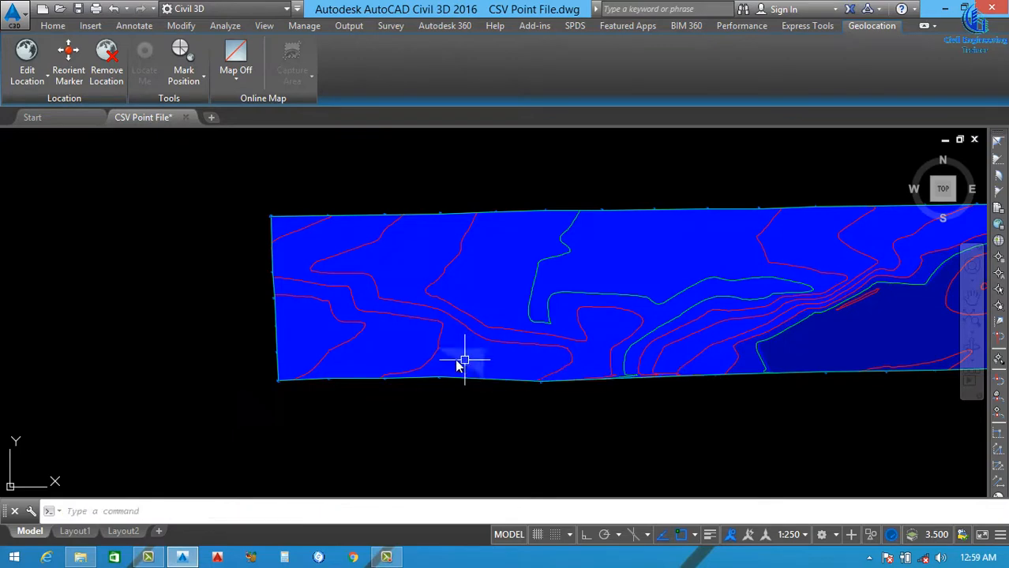
{"action": "left_click", "coordinate": [386, 352]}
{"action": "right_click", "coordinate": [382, 346]}
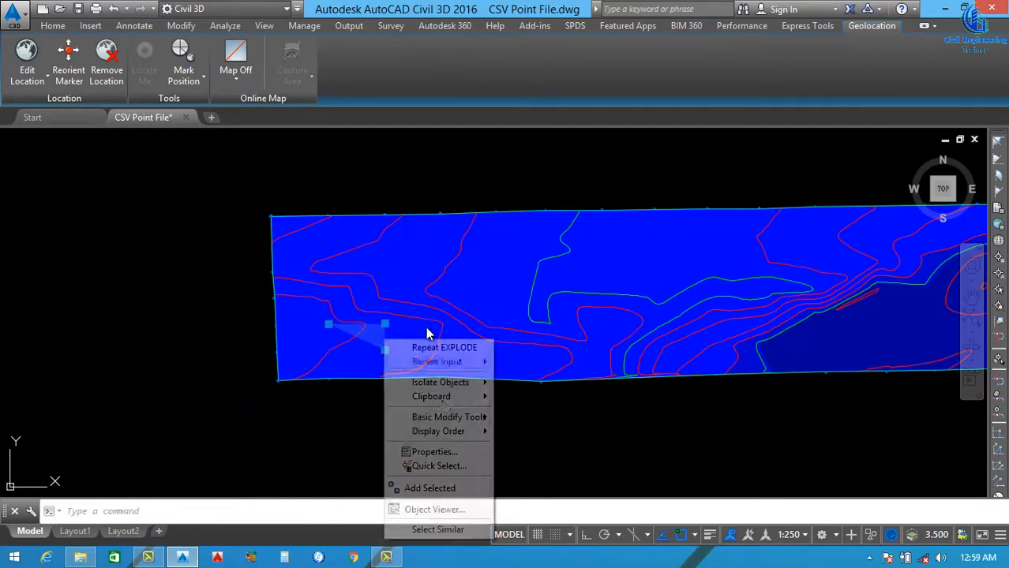
{"action": "left_click", "coordinate": [437, 530]}
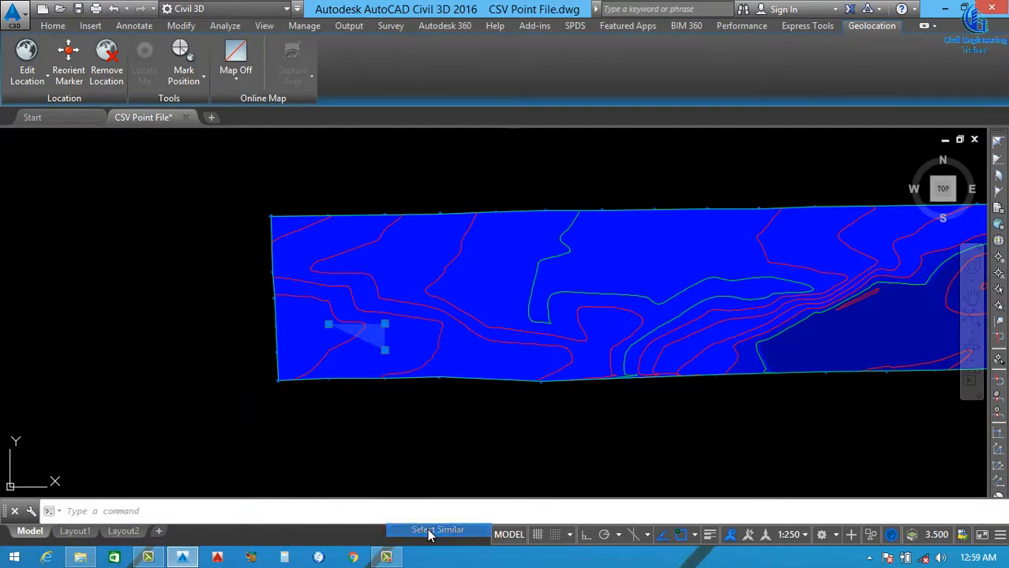
{"action": "key", "text": "Delete"}
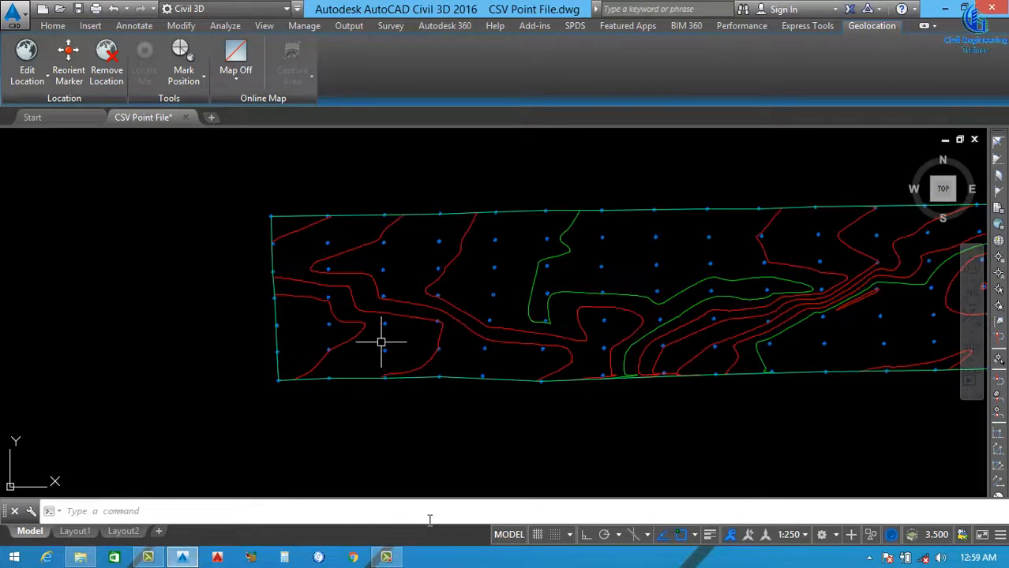
Step: Set the point style of the My Site Points point group to <none> to hide its point markers
{"action": "scroll", "coordinate": [489, 410], "scroll_direction": "down", "scroll_amount": 4}
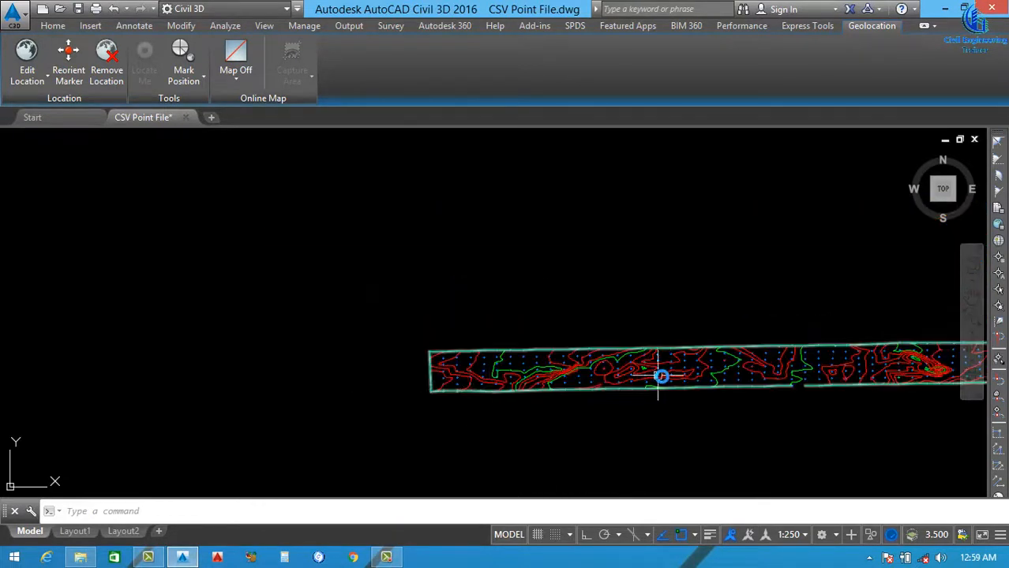
{"action": "scroll", "coordinate": [504, 408], "scroll_direction": "up", "scroll_amount": 6}
{"action": "scroll", "coordinate": [390, 421], "scroll_direction": "up", "scroll_amount": 4}
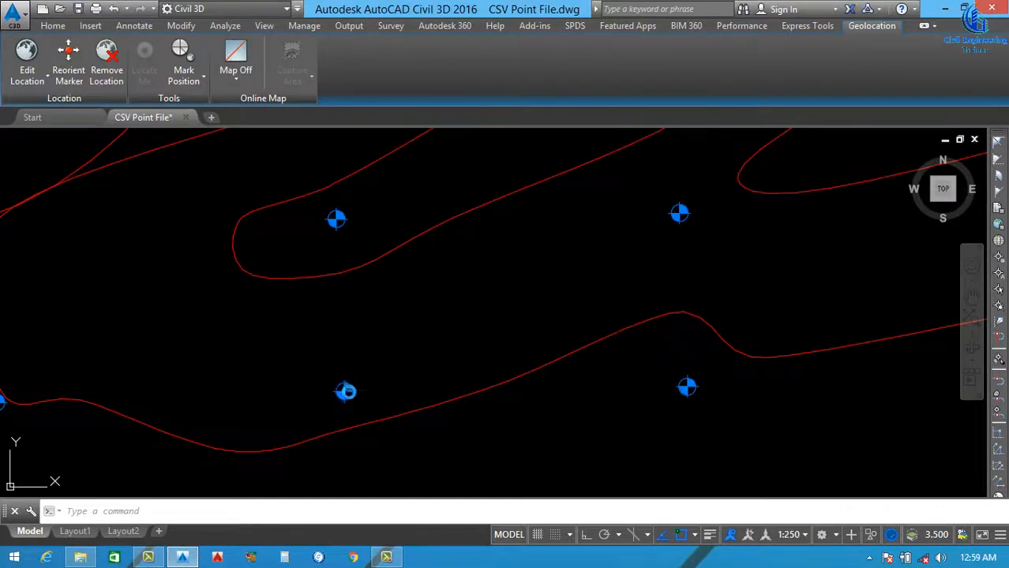
{"action": "left_click", "coordinate": [349, 388]}
{"action": "right_click", "coordinate": [397, 187]}
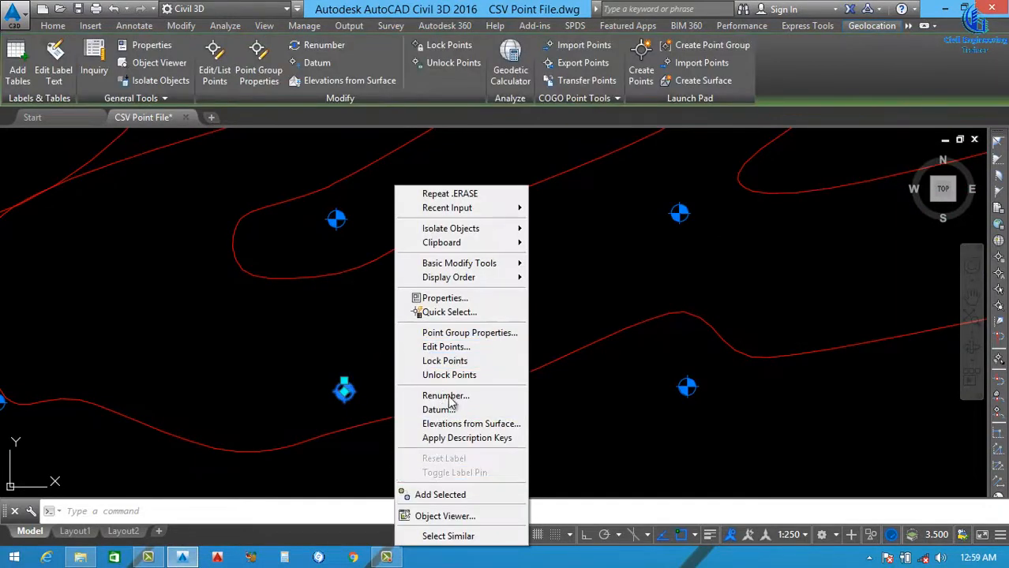
{"action": "left_click", "coordinate": [470, 336]}
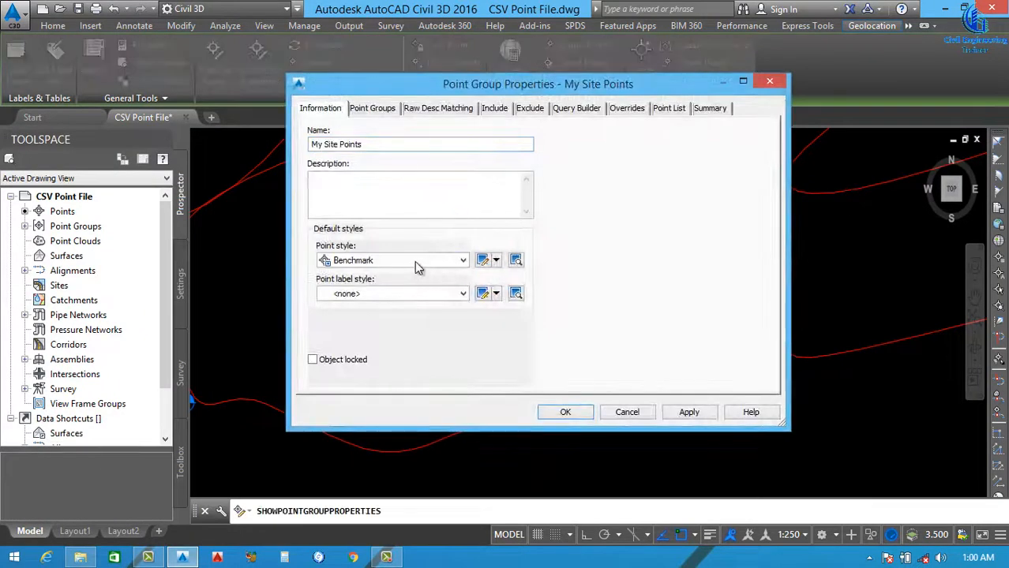
{"action": "left_click", "coordinate": [416, 261]}
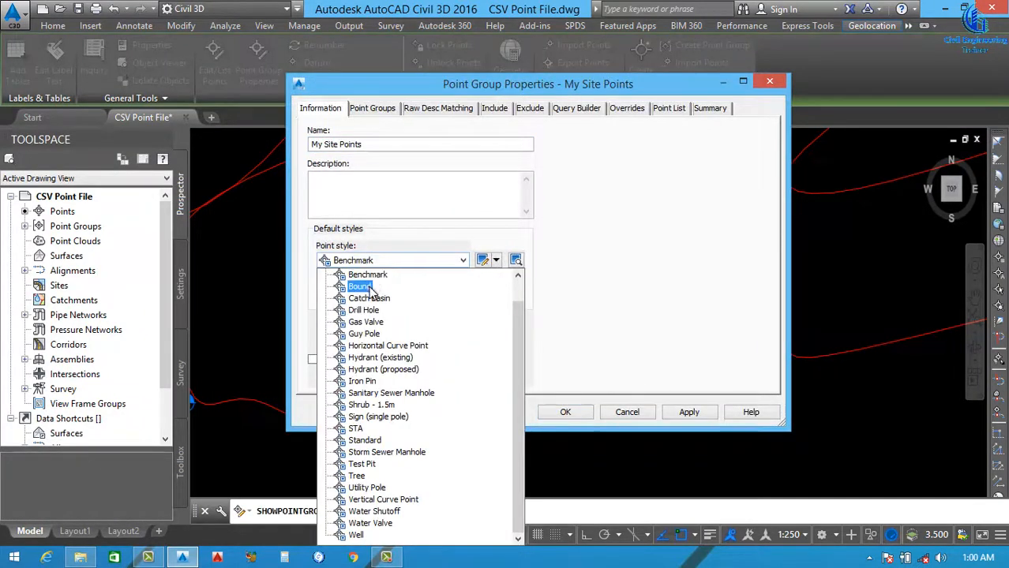
{"action": "scroll", "coordinate": [371, 290], "scroll_direction": "up", "scroll_amount": 1}
{"action": "left_click", "coordinate": [374, 276]}
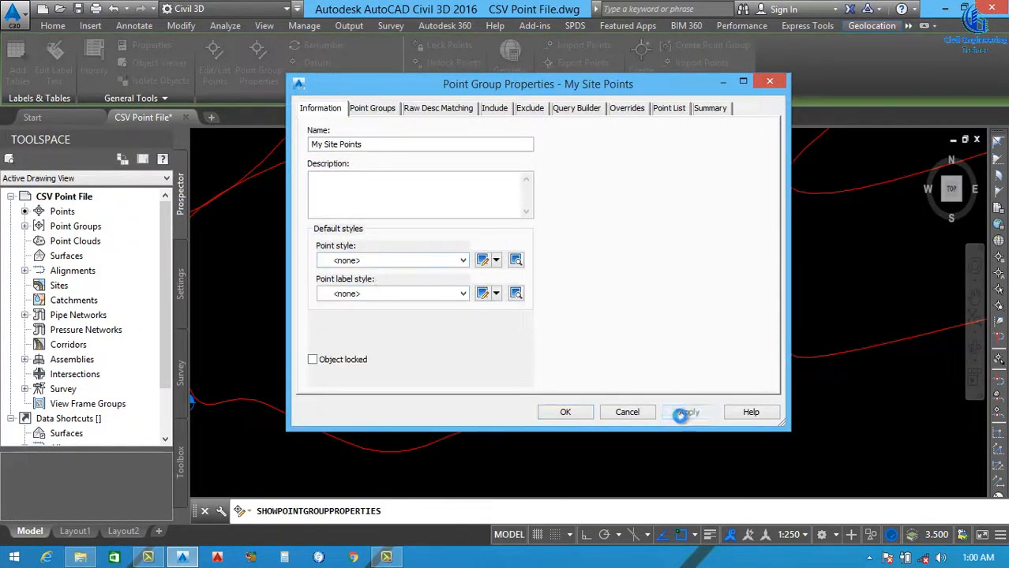
{"action": "left_click", "coordinate": [565, 412]}
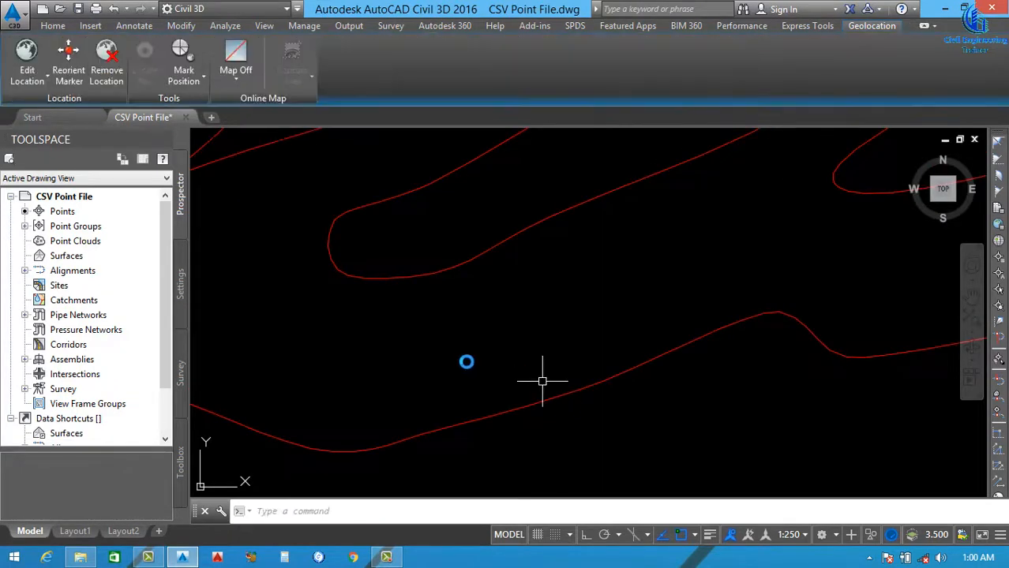
Step: Delete the border line enclosing the exploded contours
{"action": "scroll", "coordinate": [541, 381], "scroll_direction": "down", "scroll_amount": 8}
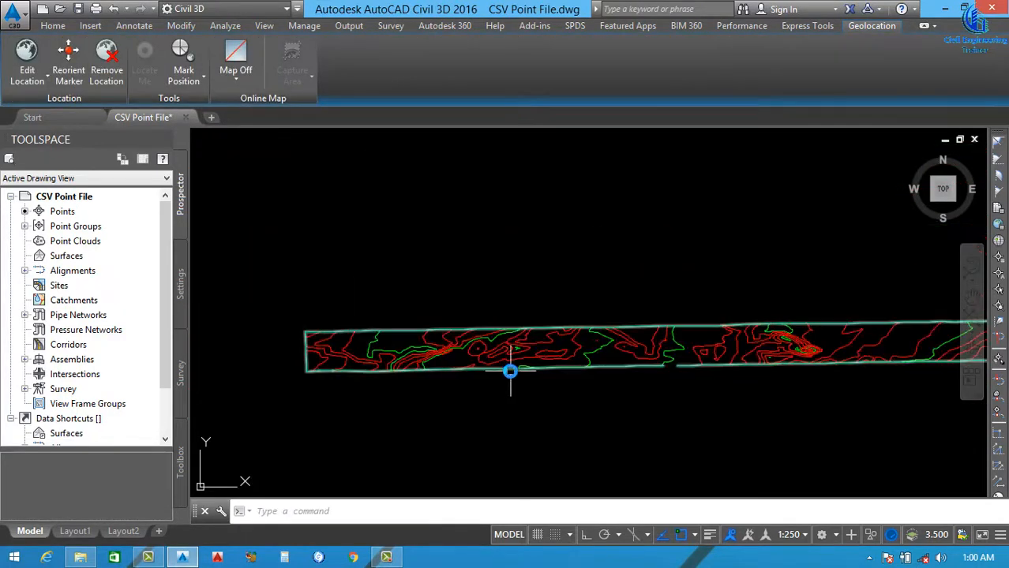
{"action": "left_click", "coordinate": [510, 371]}
{"action": "scroll", "coordinate": [478, 381], "scroll_direction": "down", "scroll_amount": 3}
{"action": "mouse_move", "coordinate": [484, 378]}
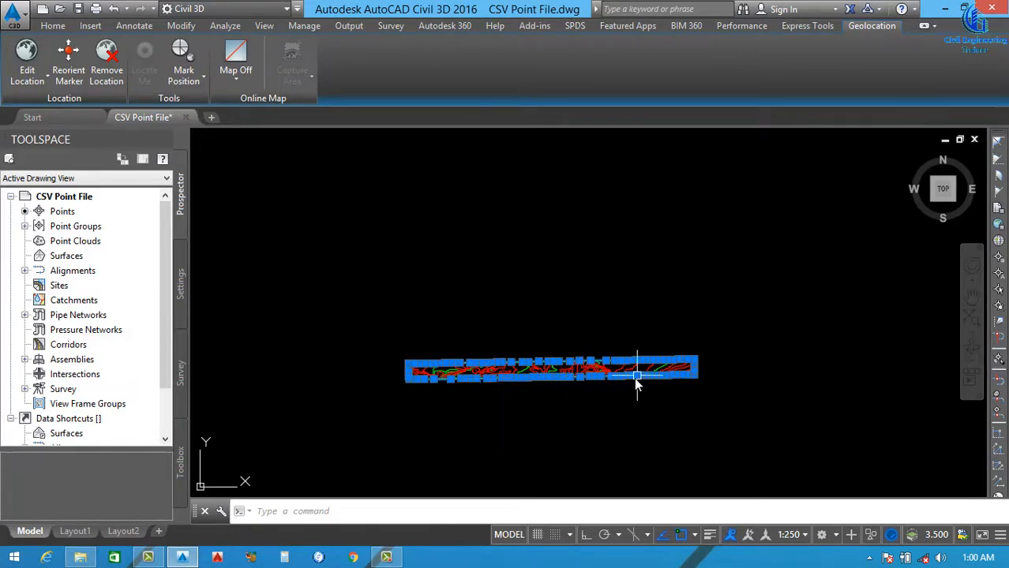
{"action": "scroll", "coordinate": [623, 371], "scroll_direction": "up", "scroll_amount": 4}
{"action": "key", "text": "Escape"}
{"action": "scroll", "coordinate": [551, 320], "scroll_direction": "up", "scroll_amount": 3}
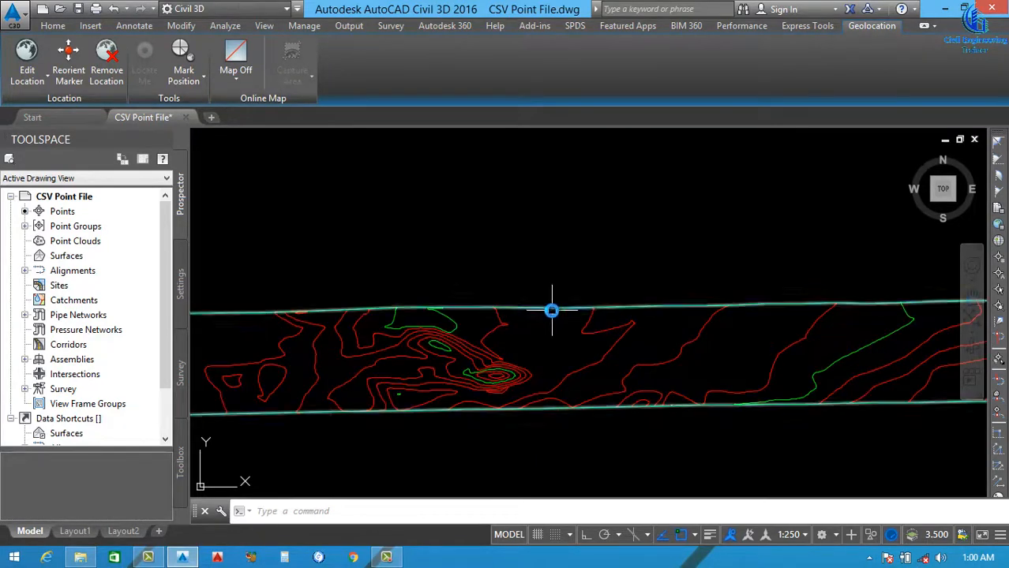
{"action": "left_click", "coordinate": [551, 310]}
{"action": "key", "text": "Delete"}
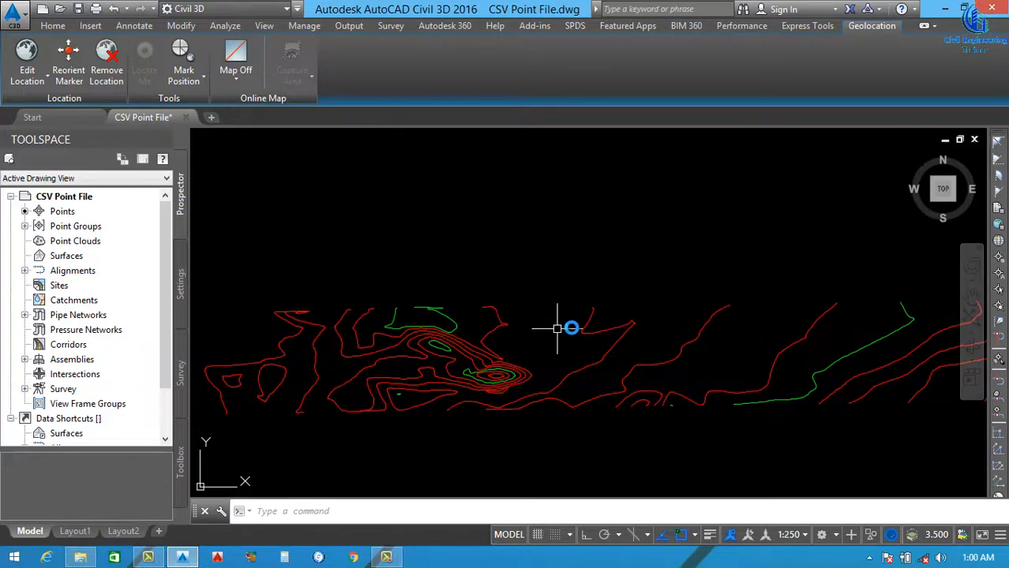
Step: Examine the remaining contour lines, selecting the lowest one at the west end to inspect it as a separate polyline
{"action": "scroll", "coordinate": [584, 339], "scroll_direction": "down", "scroll_amount": 5}
{"action": "scroll", "coordinate": [462, 298], "scroll_direction": "up", "scroll_amount": 6}
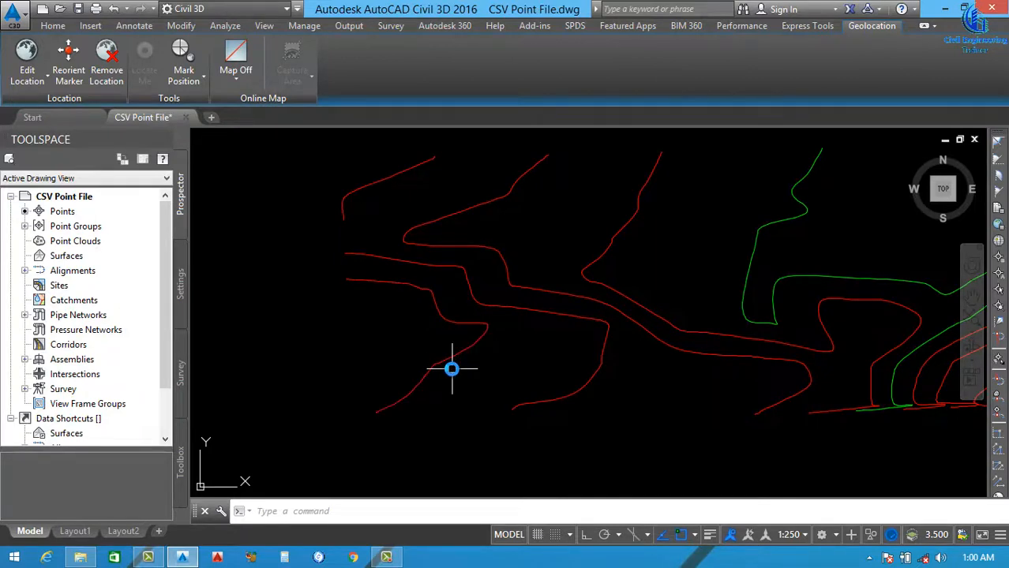
{"action": "scroll", "coordinate": [453, 366], "scroll_direction": "up", "scroll_amount": 2}
{"action": "left_click", "coordinate": [454, 349]}
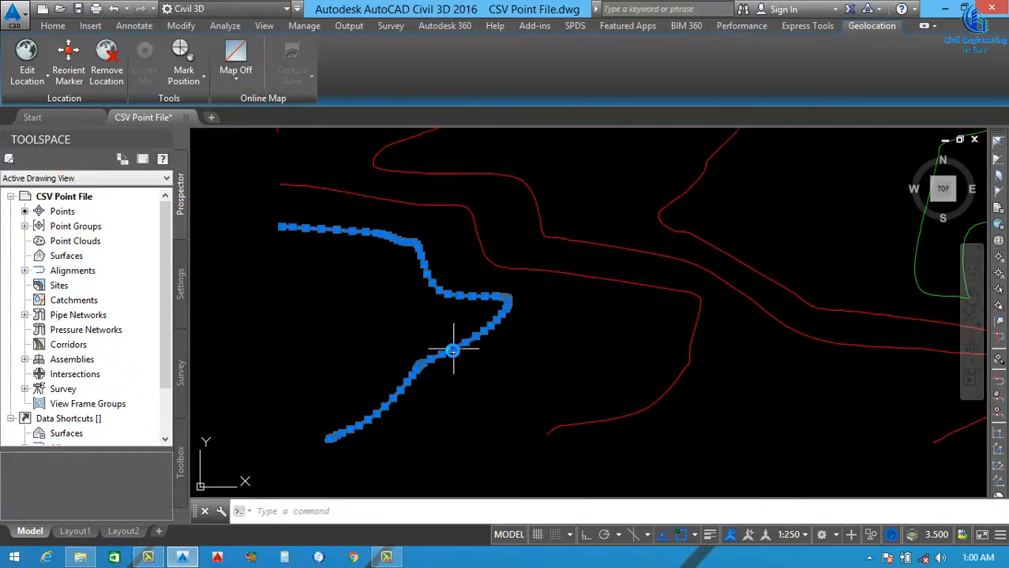
{"action": "scroll", "coordinate": [398, 418], "scroll_direction": "up", "scroll_amount": 2}
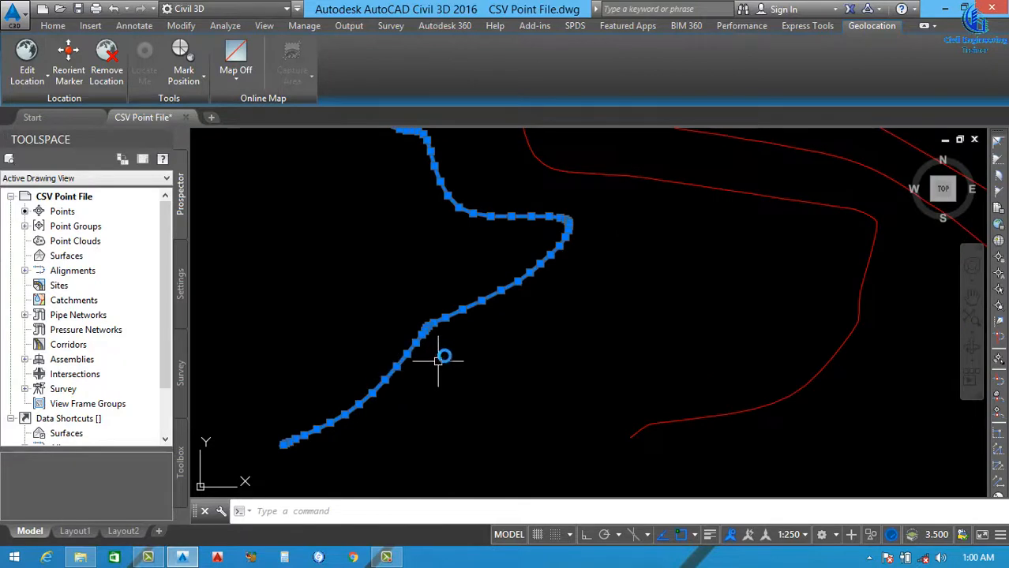
{"action": "key", "text": "Delete"}
{"action": "scroll", "coordinate": [485, 337], "scroll_direction": "down", "scroll_amount": 3}
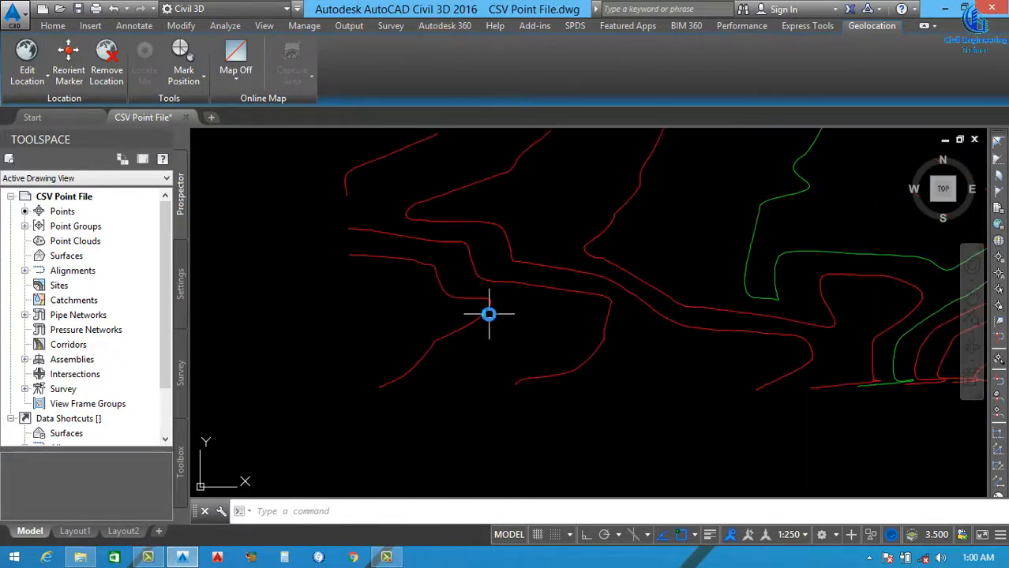
{"action": "scroll", "coordinate": [489, 314], "scroll_direction": "up", "scroll_amount": 2}
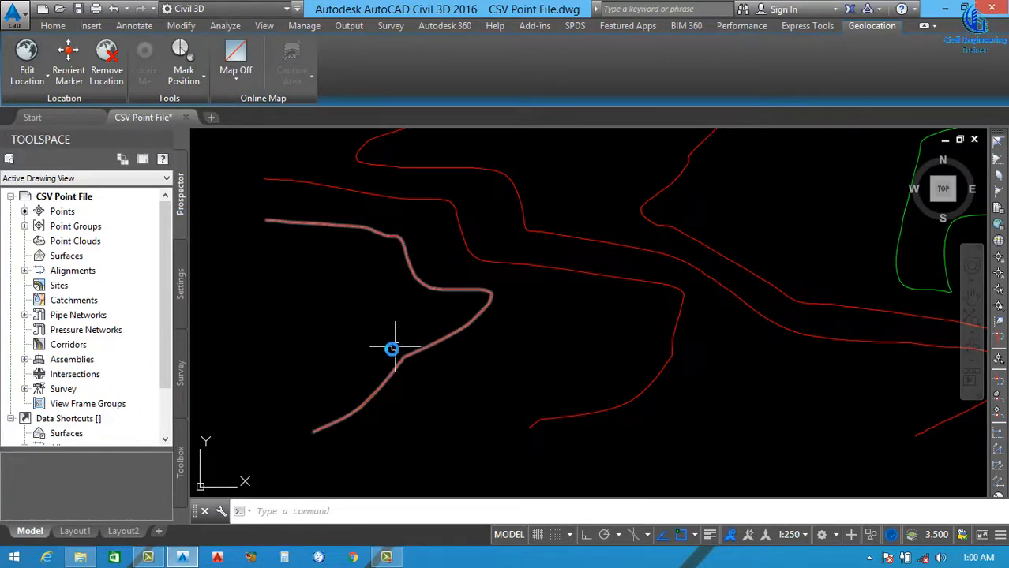
Step: Examine the contour lines' elevation levels along the whole strip in the front view and return to the top view
{"action": "scroll", "coordinate": [392, 348], "scroll_direction": "down", "scroll_amount": 6}
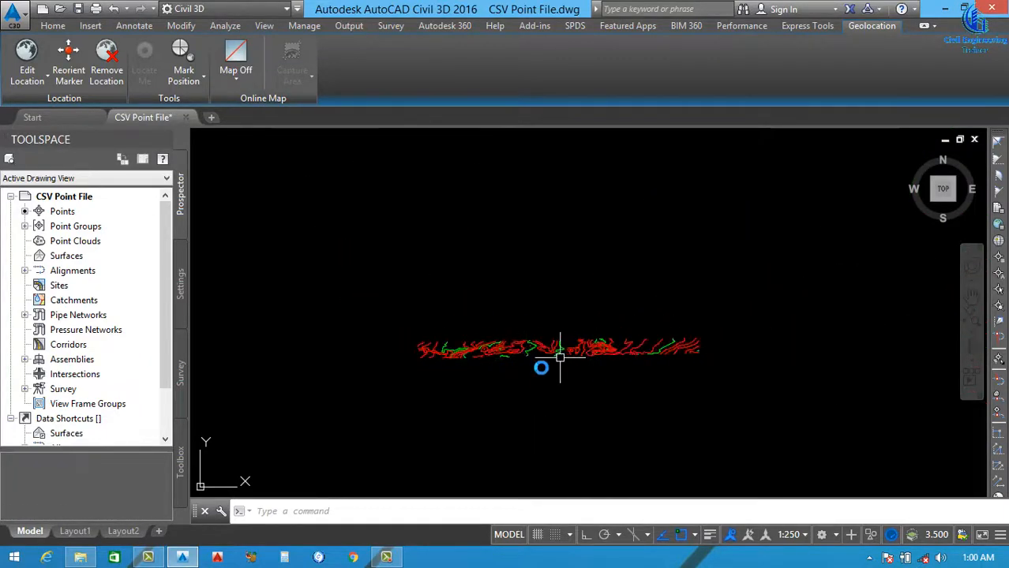
{"action": "left_click", "coordinate": [943, 211]}
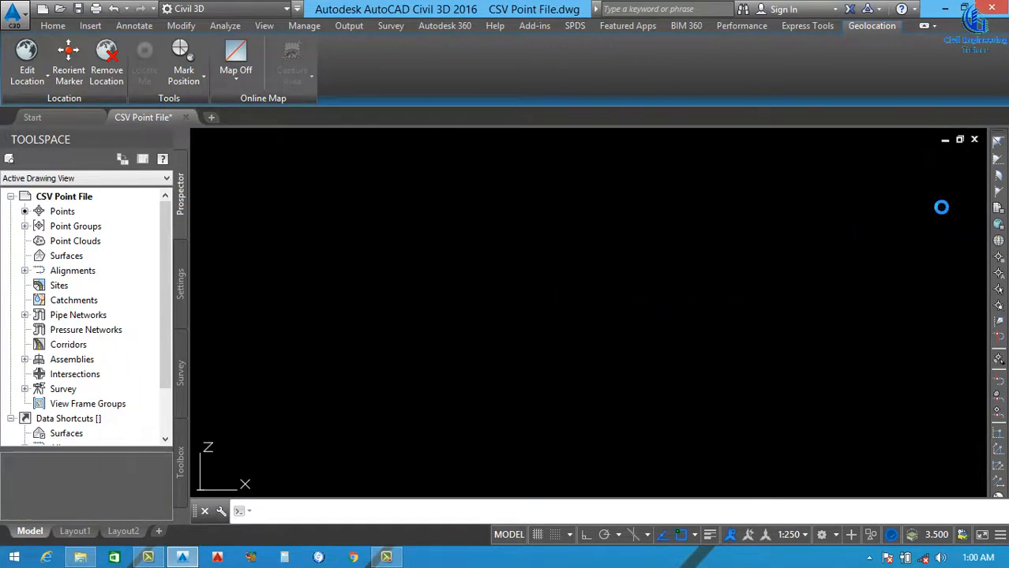
{"action": "scroll", "coordinate": [532, 318], "scroll_direction": "up", "scroll_amount": 10}
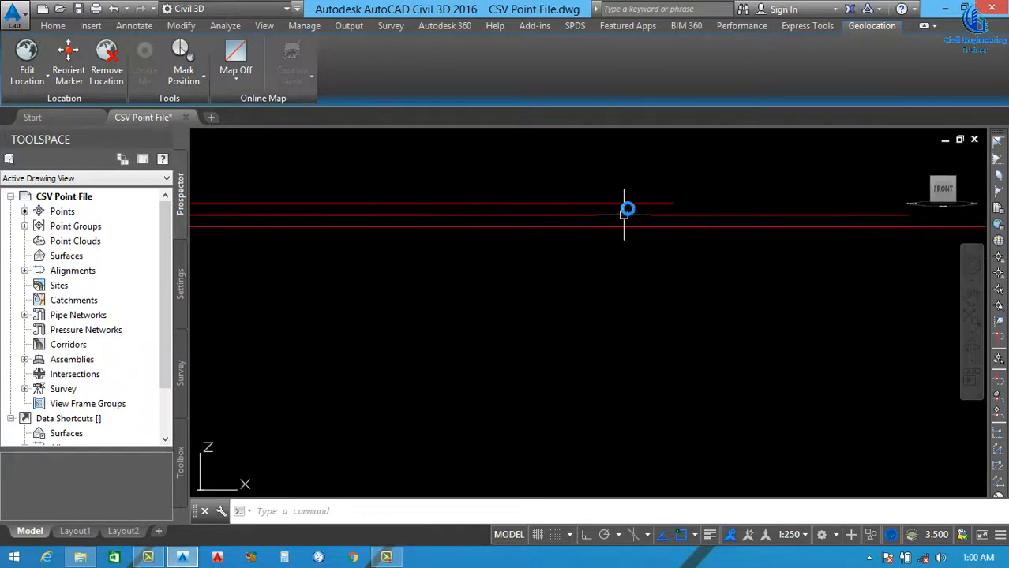
{"action": "scroll", "coordinate": [647, 221], "scroll_direction": "down", "scroll_amount": 5}
{"action": "scroll", "coordinate": [355, 228], "scroll_direction": "up", "scroll_amount": 5}
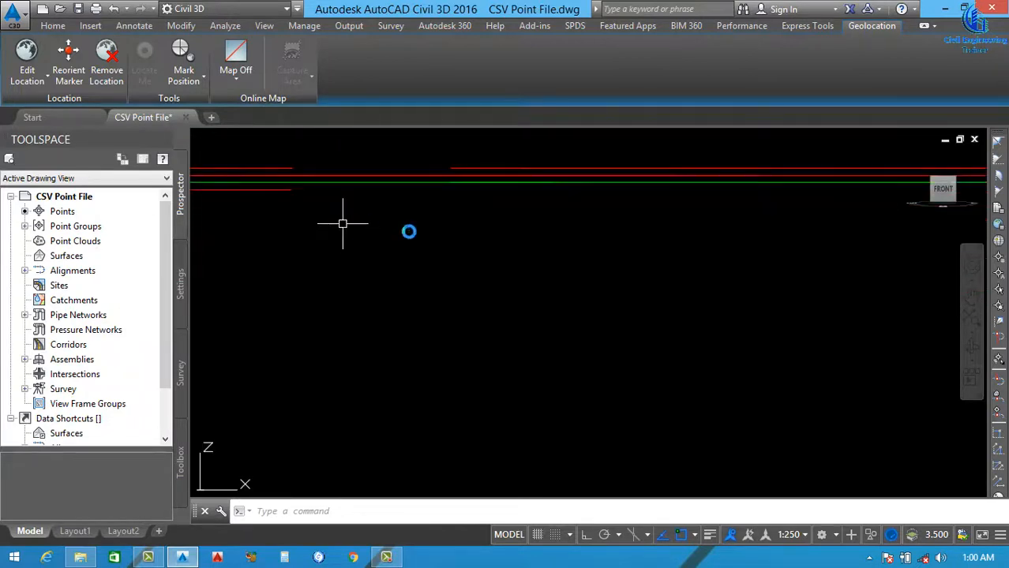
{"action": "scroll", "coordinate": [667, 273], "scroll_direction": "down", "scroll_amount": 8}
{"action": "scroll", "coordinate": [426, 279], "scroll_direction": "up", "scroll_amount": 5}
{"action": "scroll", "coordinate": [652, 237], "scroll_direction": "up", "scroll_amount": 5}
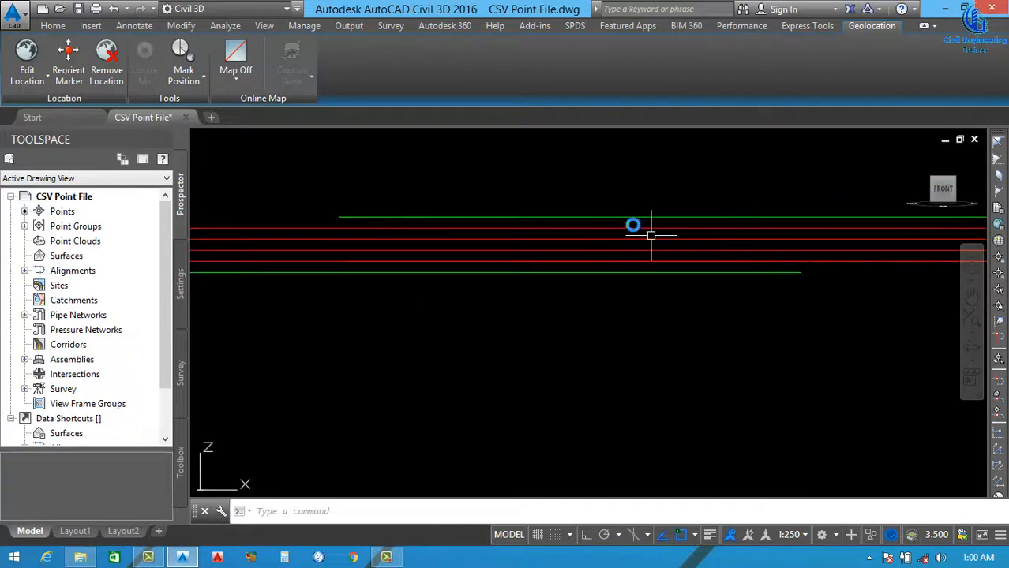
{"action": "scroll", "coordinate": [524, 291], "scroll_direction": "down", "scroll_amount": 5}
{"action": "scroll", "coordinate": [517, 293], "scroll_direction": "down", "scroll_amount": 2}
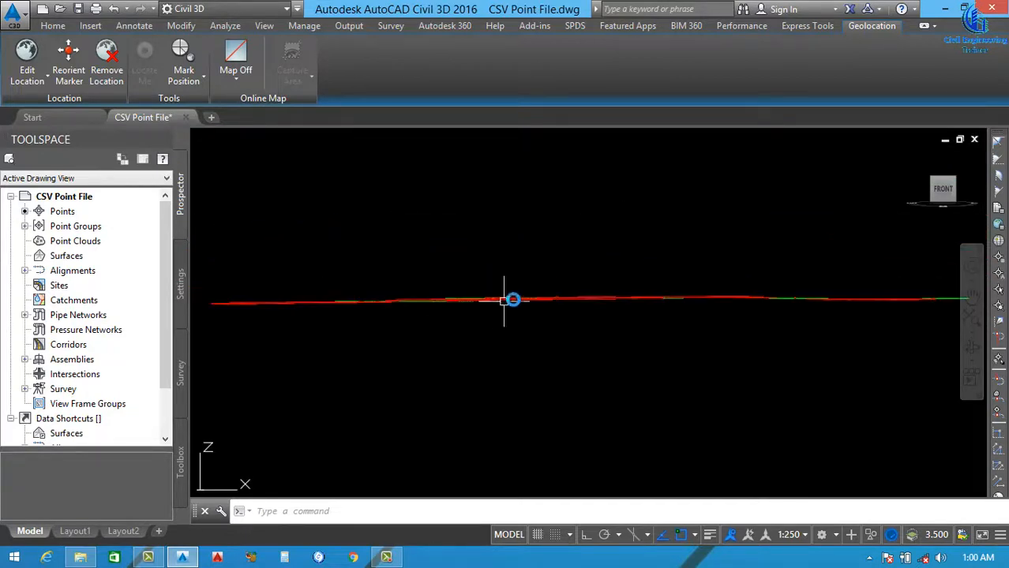
{"action": "scroll", "coordinate": [813, 297], "scroll_direction": "up", "scroll_amount": 5}
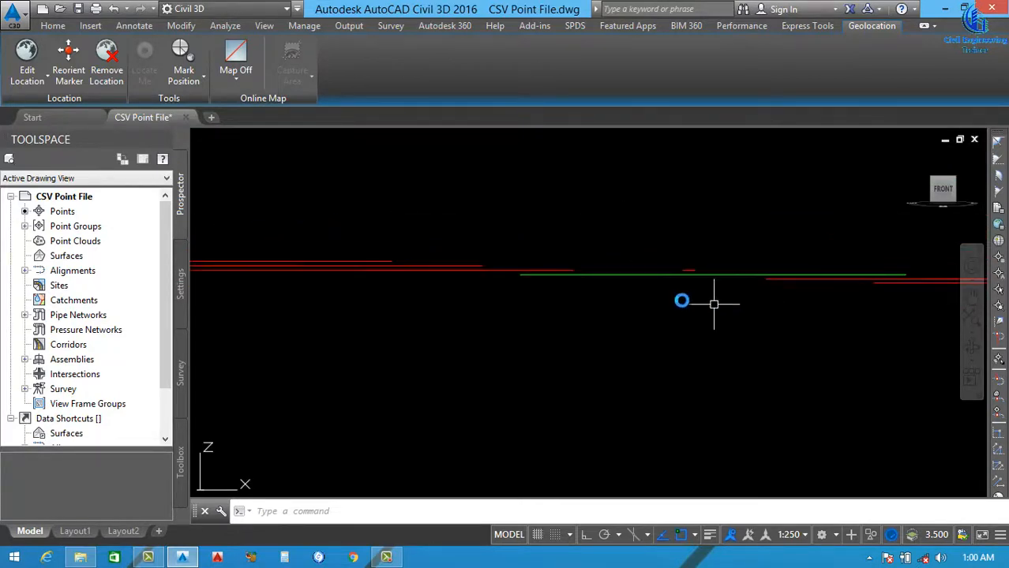
{"action": "scroll", "coordinate": [552, 289], "scroll_direction": "up", "scroll_amount": 3}
{"action": "scroll", "coordinate": [529, 304], "scroll_direction": "down", "scroll_amount": 4}
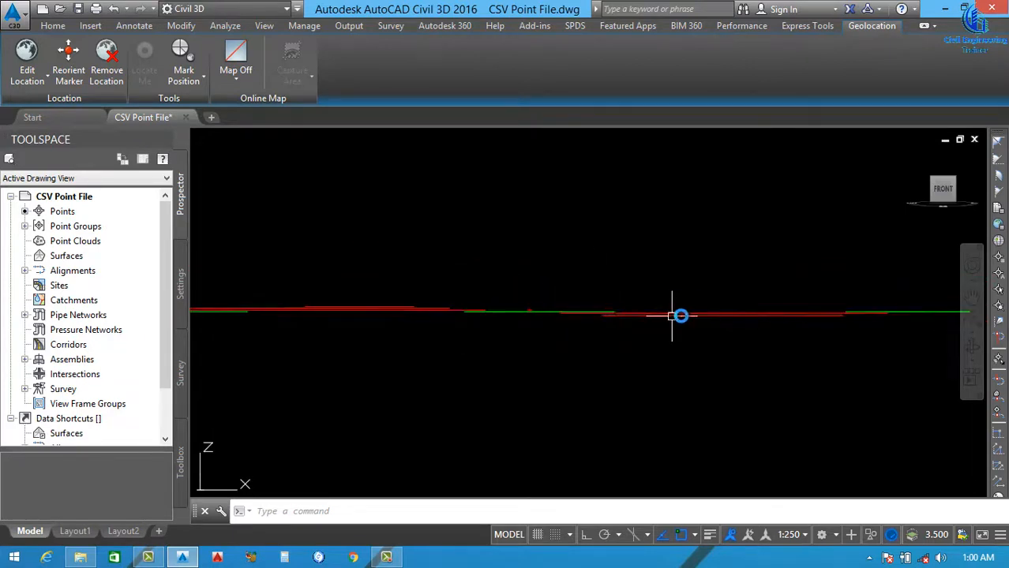
{"action": "scroll", "coordinate": [676, 317], "scroll_direction": "down", "scroll_amount": 2}
{"action": "scroll", "coordinate": [809, 314], "scroll_direction": "up", "scroll_amount": 3}
{"action": "scroll", "coordinate": [711, 325], "scroll_direction": "down", "scroll_amount": 2}
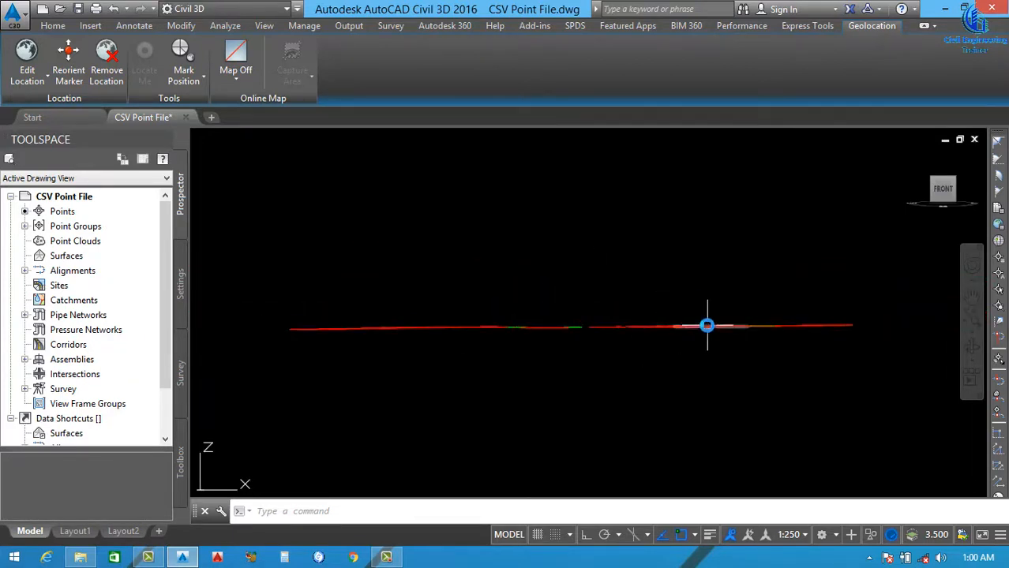
{"action": "scroll", "coordinate": [706, 326], "scroll_direction": "up", "scroll_amount": 1}
{"action": "scroll", "coordinate": [606, 340], "scroll_direction": "down", "scroll_amount": 2}
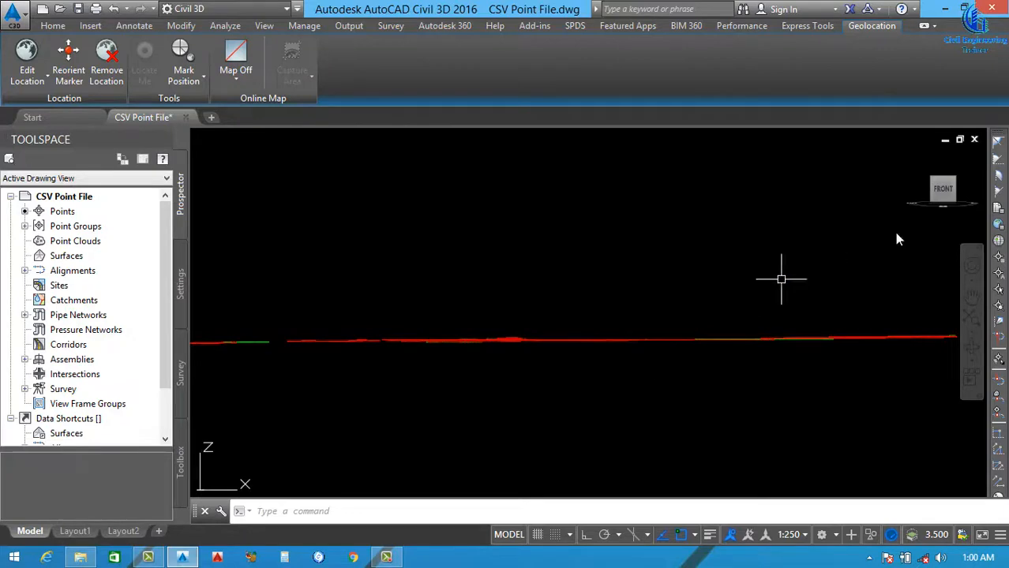
{"action": "left_click", "coordinate": [944, 175]}
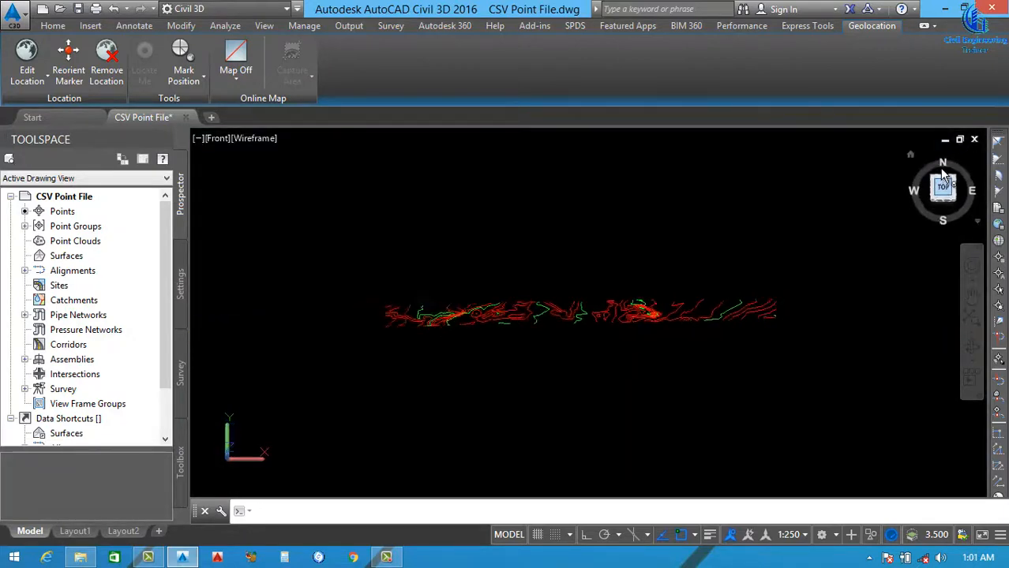
Step: Window-select the contour lines in the top view to inspect them as individual polylines, and clear the selection
{"action": "scroll", "coordinate": [460, 315], "scroll_direction": "up", "scroll_amount": 5}
{"action": "left_click", "coordinate": [514, 236]}
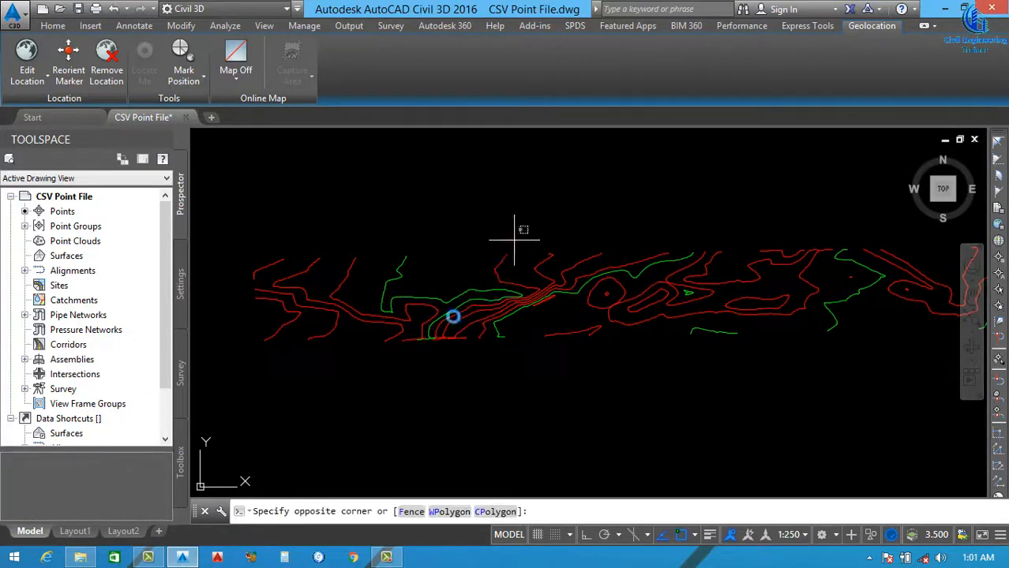
{"action": "left_click", "coordinate": [403, 363]}
{"action": "scroll", "coordinate": [403, 361], "scroll_direction": "down", "scroll_amount": 3}
{"action": "key", "text": "Escape"}
{"action": "left_click", "coordinate": [330, 276]}
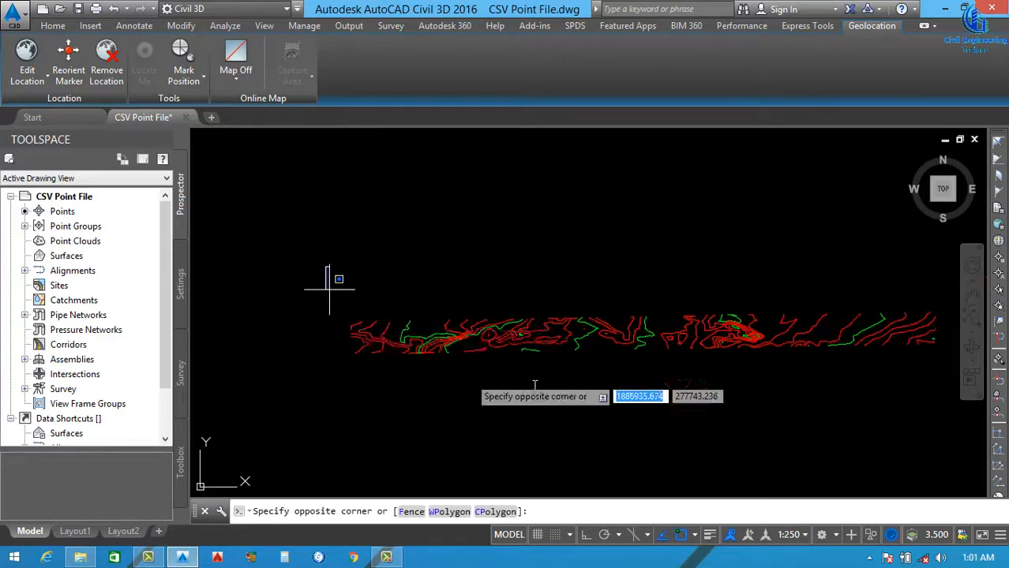
{"action": "scroll", "coordinate": [505, 385], "scroll_direction": "down", "scroll_amount": 3}
{"action": "left_click", "coordinate": [702, 388]}
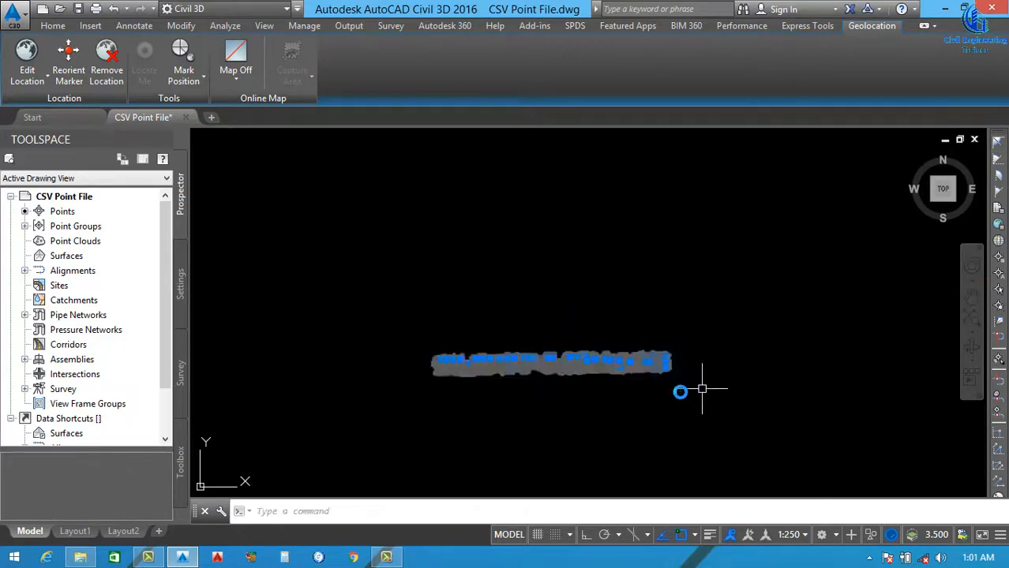
{"action": "scroll", "coordinate": [482, 362], "scroll_direction": "up", "scroll_amount": 5}
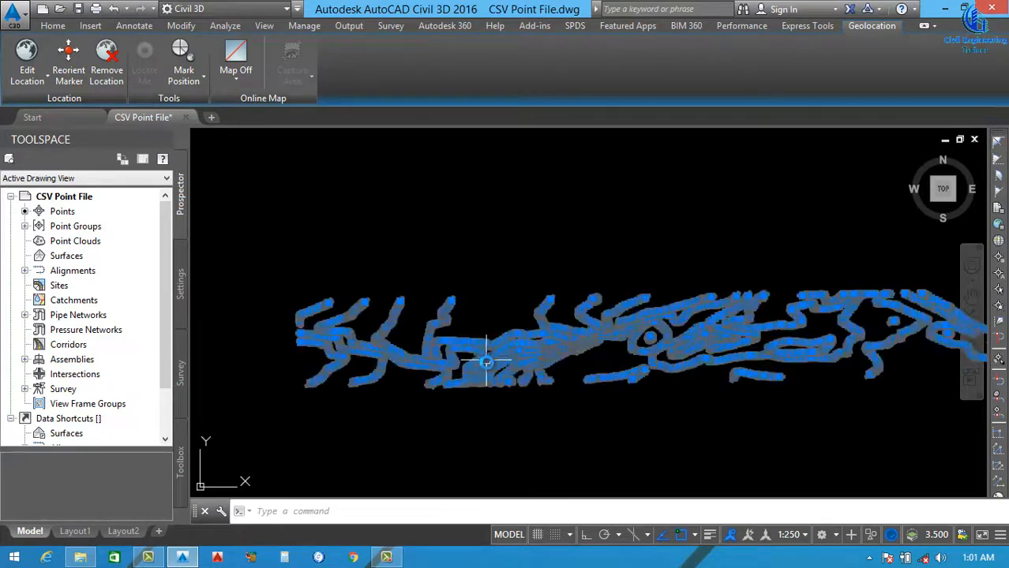
{"action": "key", "text": "Escape"}
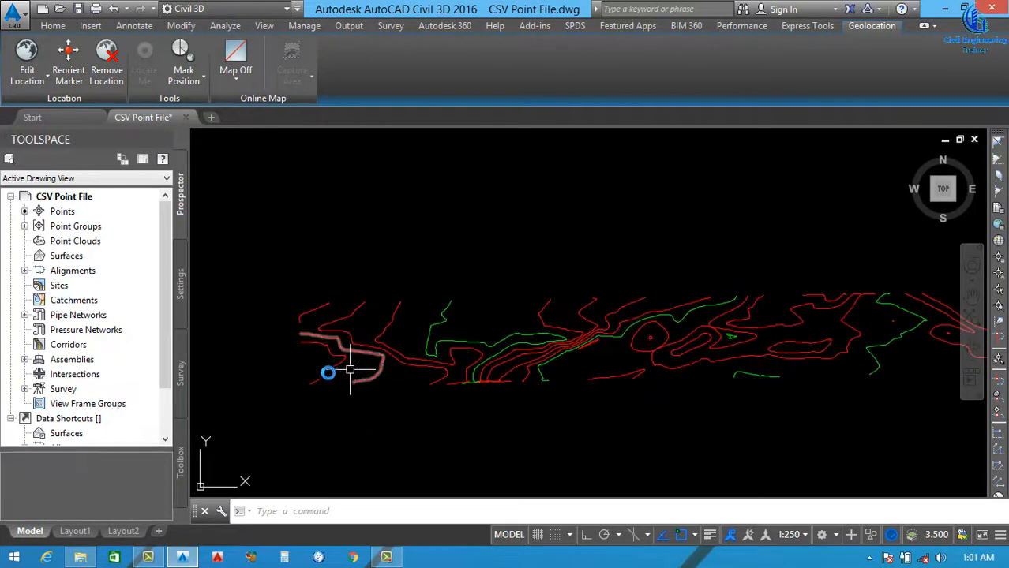
Step: Inspect single contour lines and the whole contour set by selecting them again, leaving nothing selected
{"action": "scroll", "coordinate": [329, 347], "scroll_direction": "up", "scroll_amount": 4}
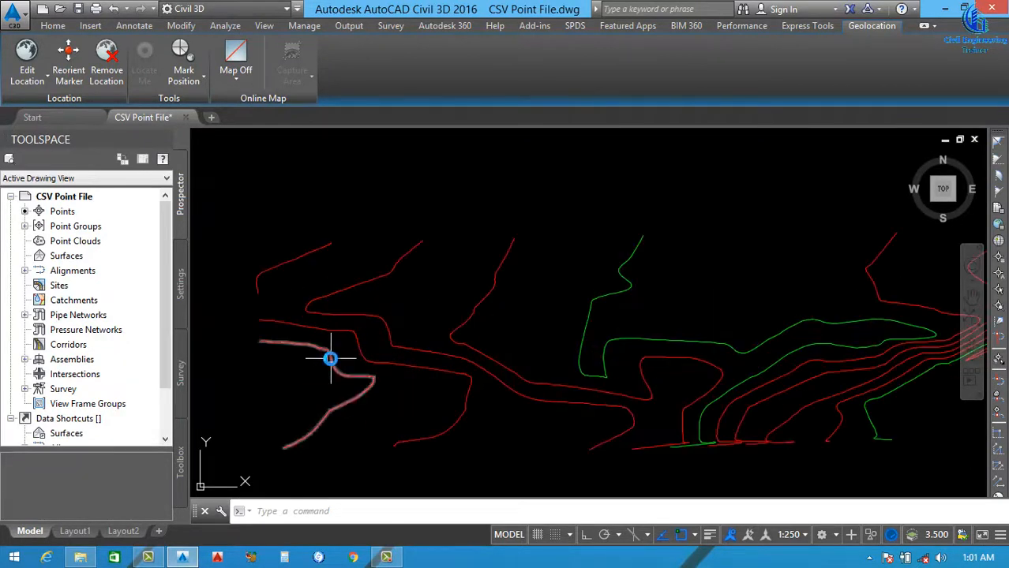
{"action": "scroll", "coordinate": [395, 361], "scroll_direction": "down", "scroll_amount": 6}
{"action": "scroll", "coordinate": [414, 361], "scroll_direction": "up", "scroll_amount": 3}
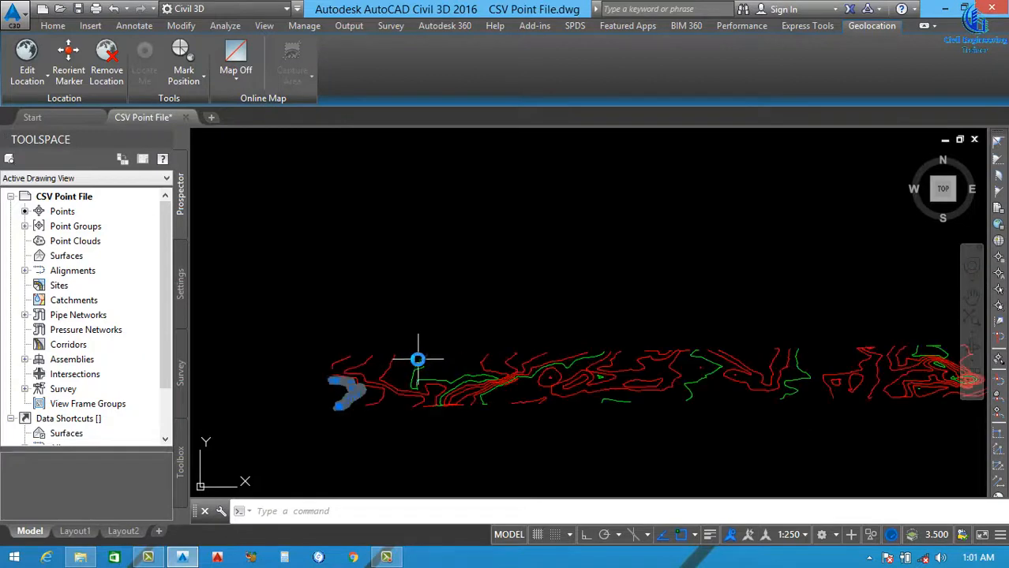
{"action": "scroll", "coordinate": [400, 351], "scroll_direction": "down", "scroll_amount": 3}
{"action": "left_click", "coordinate": [340, 330]}
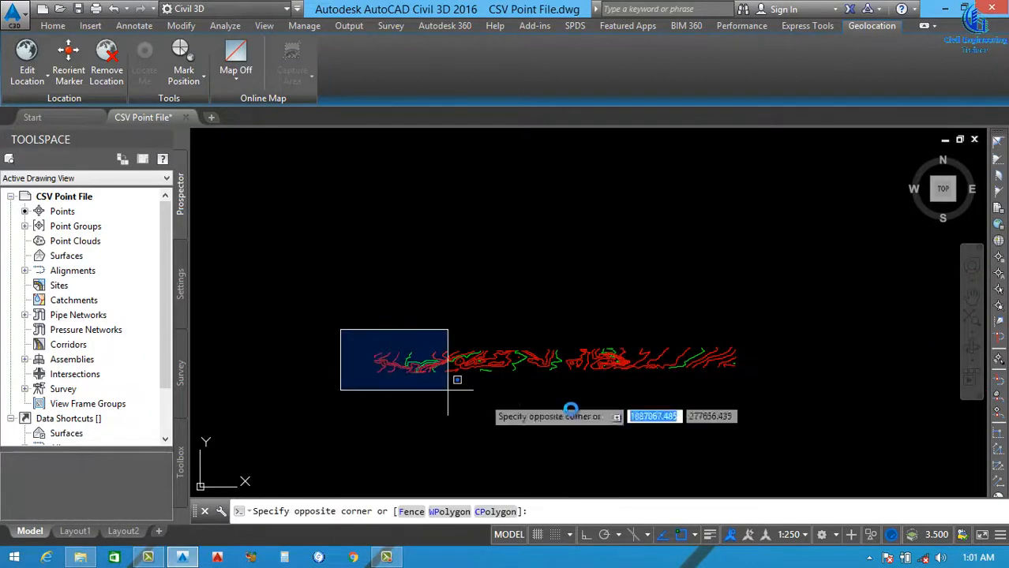
{"action": "left_click", "coordinate": [765, 417]}
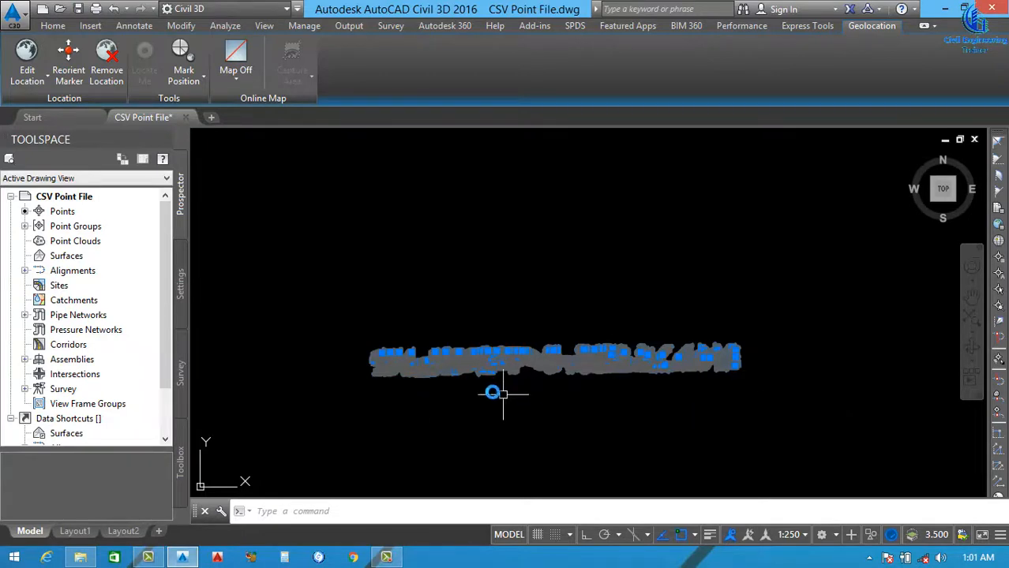
{"action": "scroll", "coordinate": [426, 382], "scroll_direction": "up", "scroll_amount": 2}
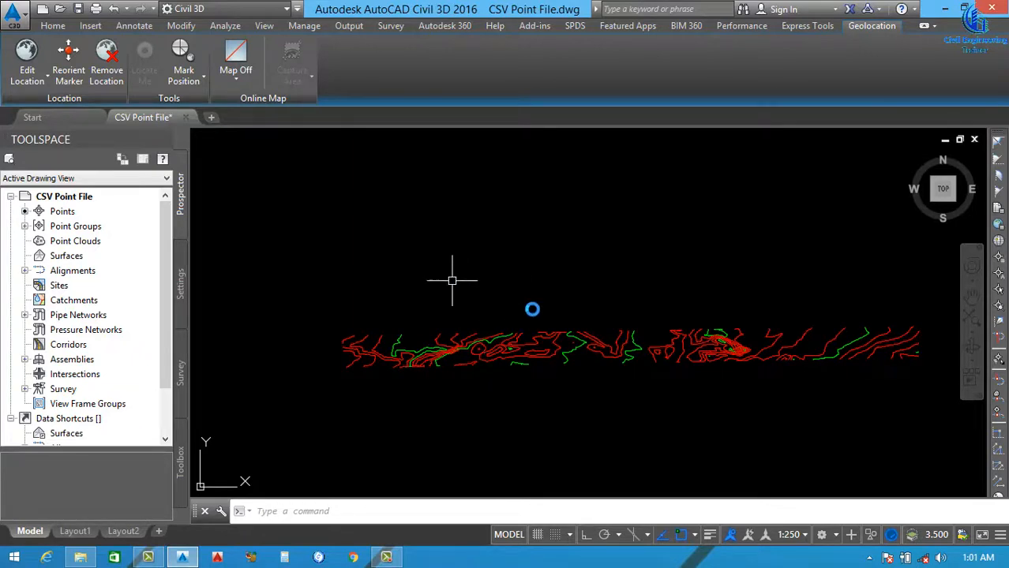
{"action": "left_click", "coordinate": [490, 338]}
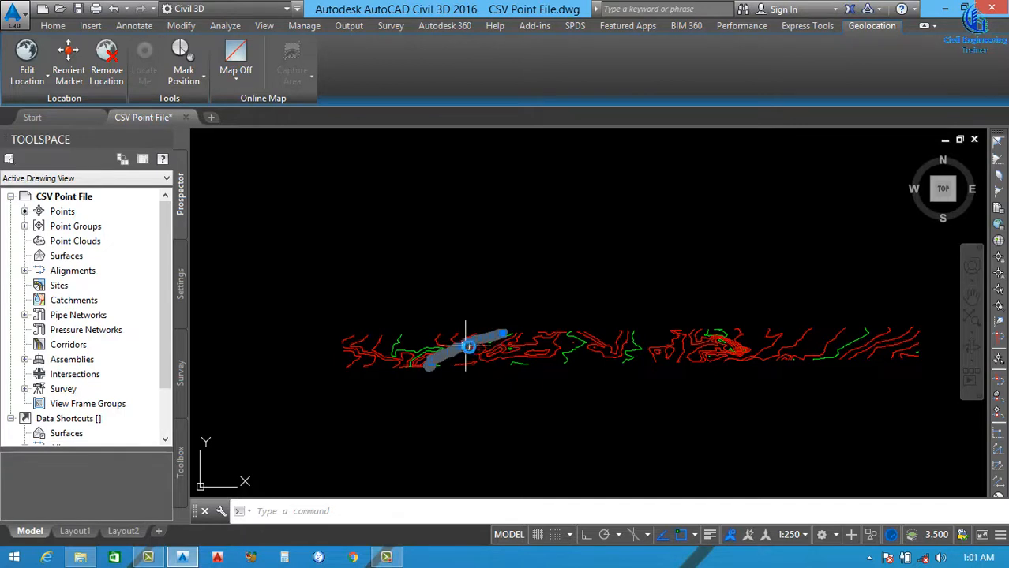
{"action": "key", "text": "Escape"}
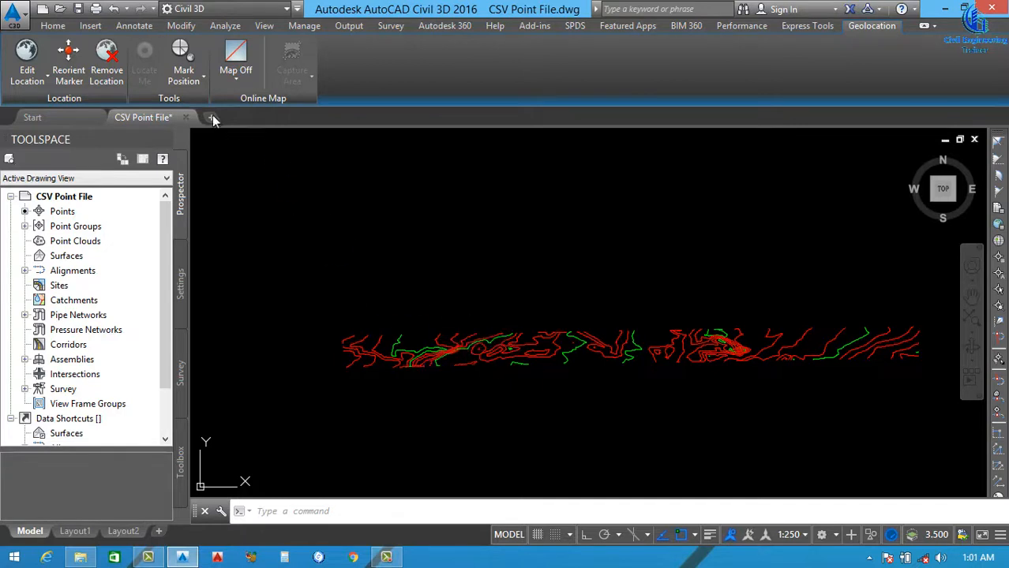
Step: Create a TIN surface named New surface with the Contours 1m and 5m (Design) style
{"action": "left_click", "coordinate": [53, 26]}
{"action": "left_click", "coordinate": [124, 83]}
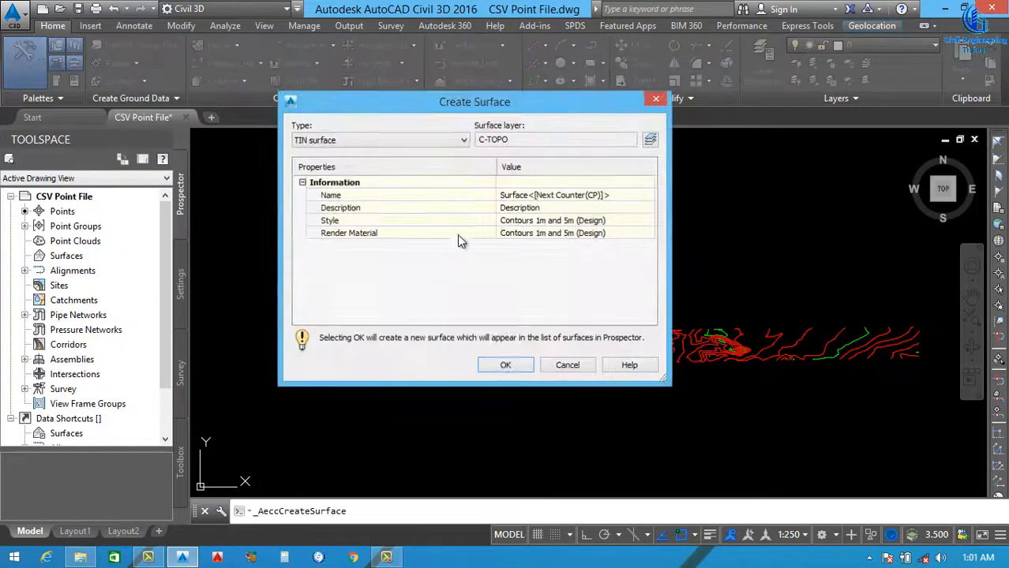
{"action": "left_click", "coordinate": [582, 195]}
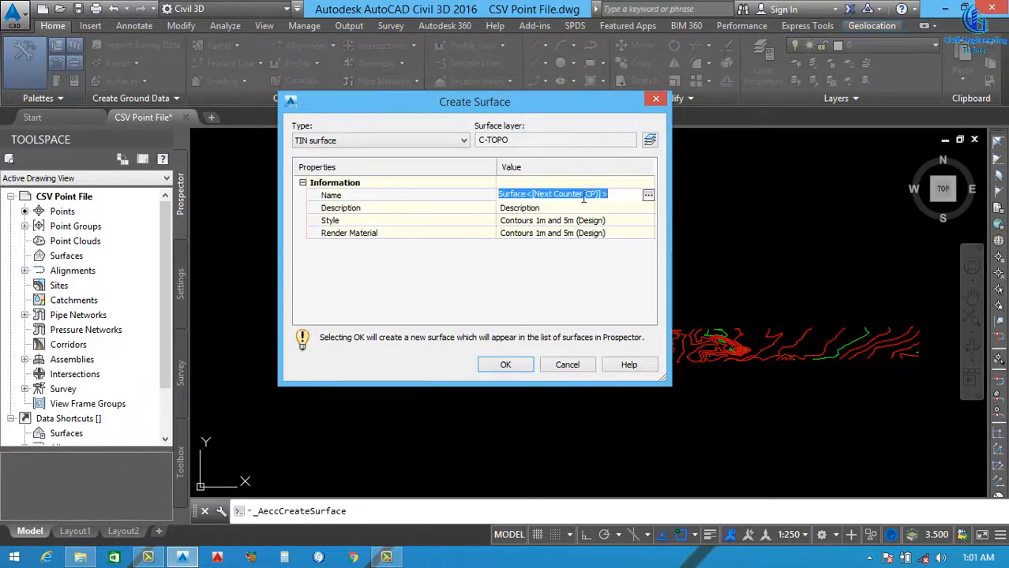
{"action": "type", "text": "New surface"}
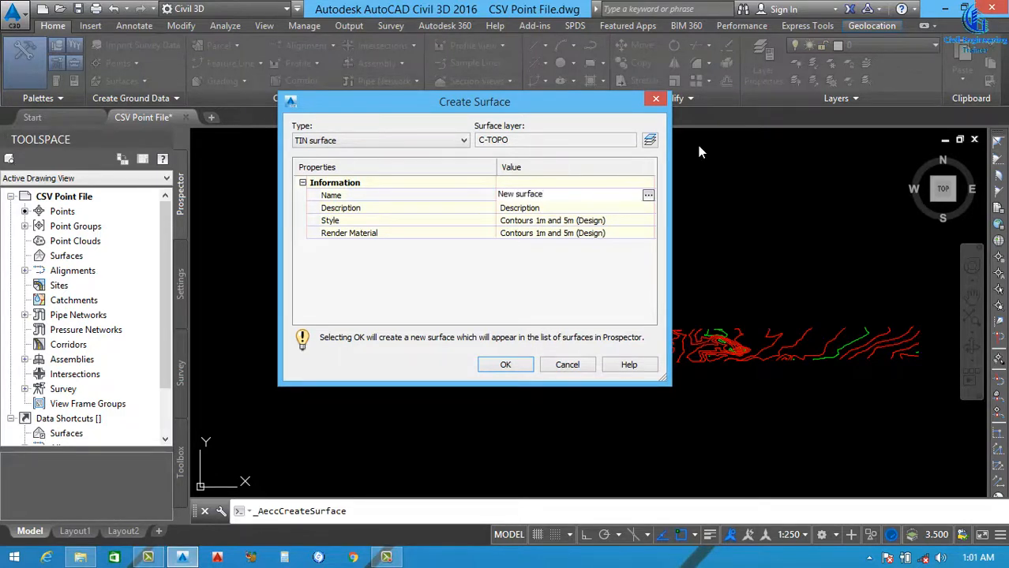
{"action": "left_click", "coordinate": [506, 365]}
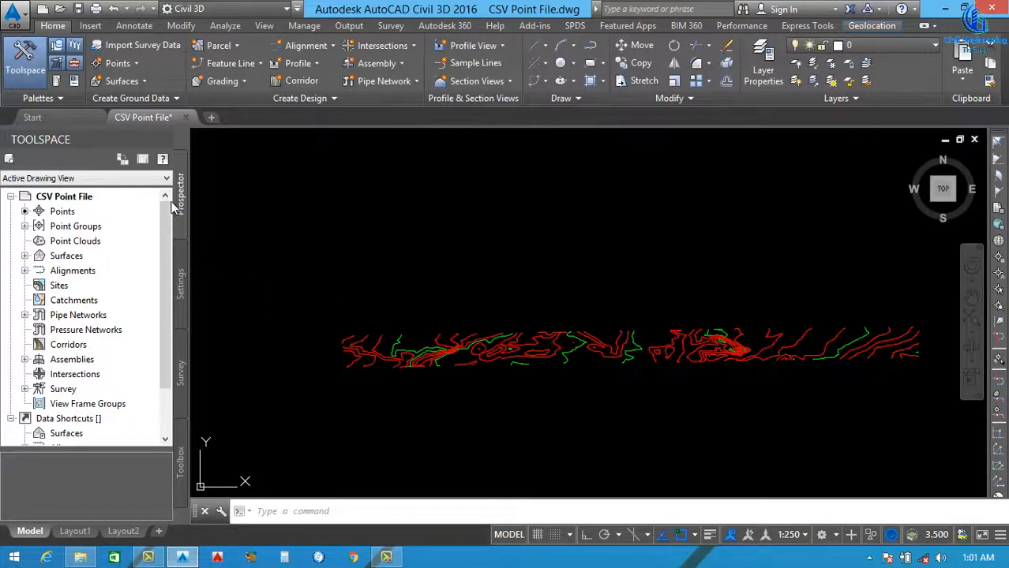
Step: Set up contour data in New surface's definition with the description abc, accepting the default weeding and supplementing factors
{"action": "left_click", "coordinate": [25, 256]}
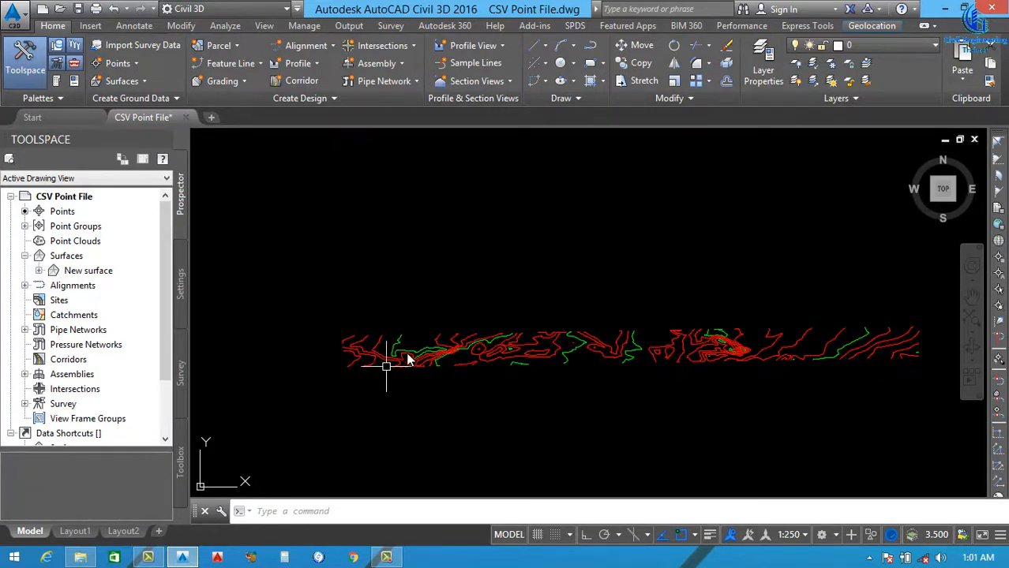
{"action": "left_click", "coordinate": [38, 271]}
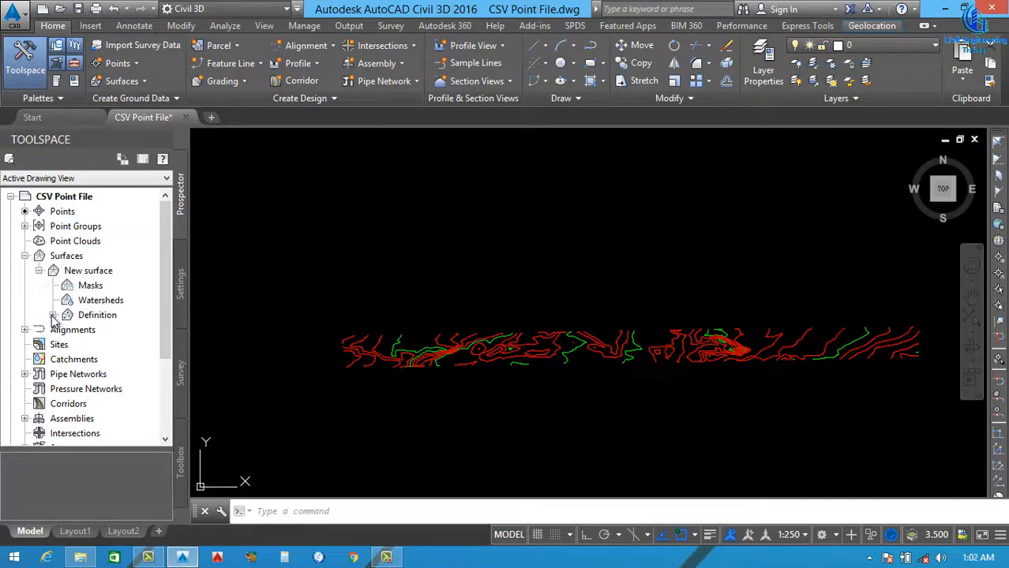
{"action": "left_click", "coordinate": [53, 315]}
{"action": "scroll", "coordinate": [130, 315], "scroll_direction": "down", "scroll_amount": 2}
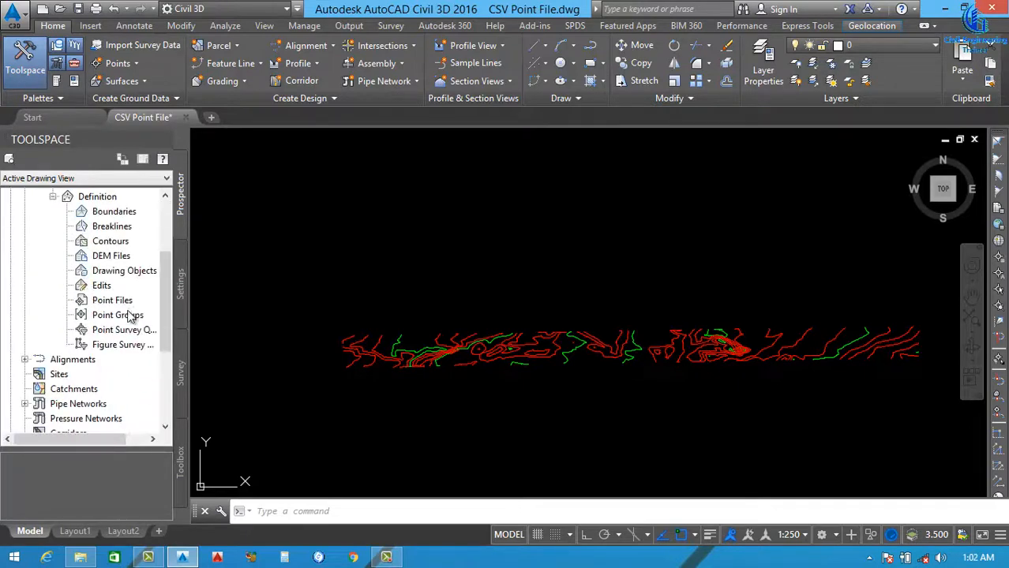
{"action": "right_click", "coordinate": [119, 248]}
{"action": "left_click", "coordinate": [158, 249]}
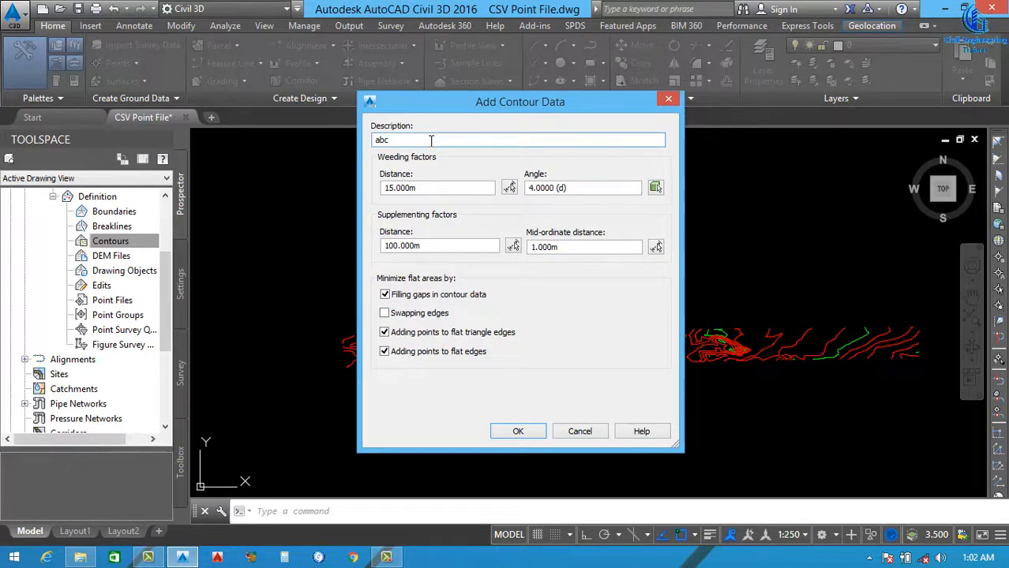
{"action": "left_click", "coordinate": [518, 430]}
Step: Select all contour polylines in the drawing as the surface's contour data and dismiss the event report
{"action": "scroll", "coordinate": [667, 335], "scroll_direction": "down", "scroll_amount": 2}
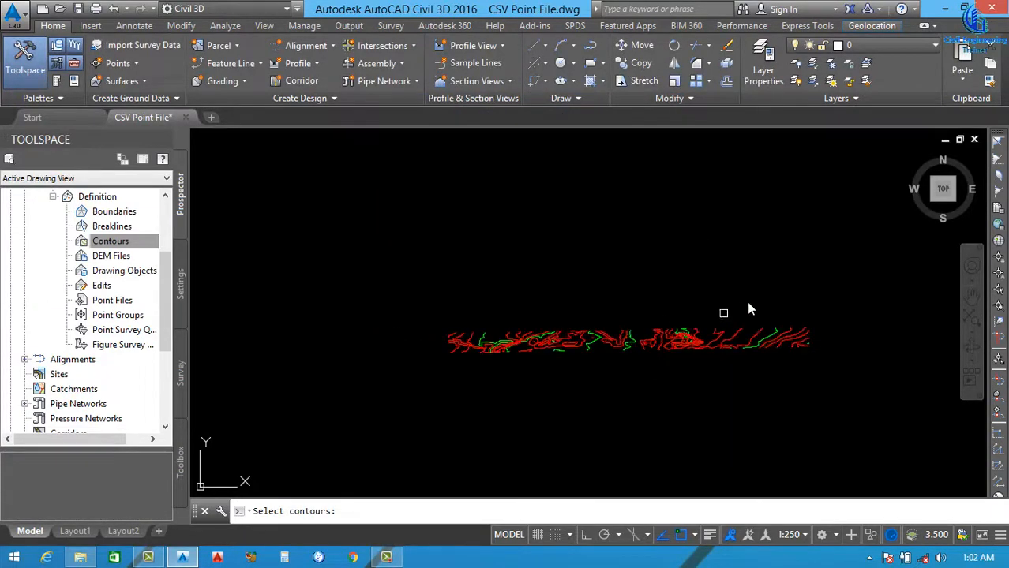
{"action": "left_click", "coordinate": [828, 267]}
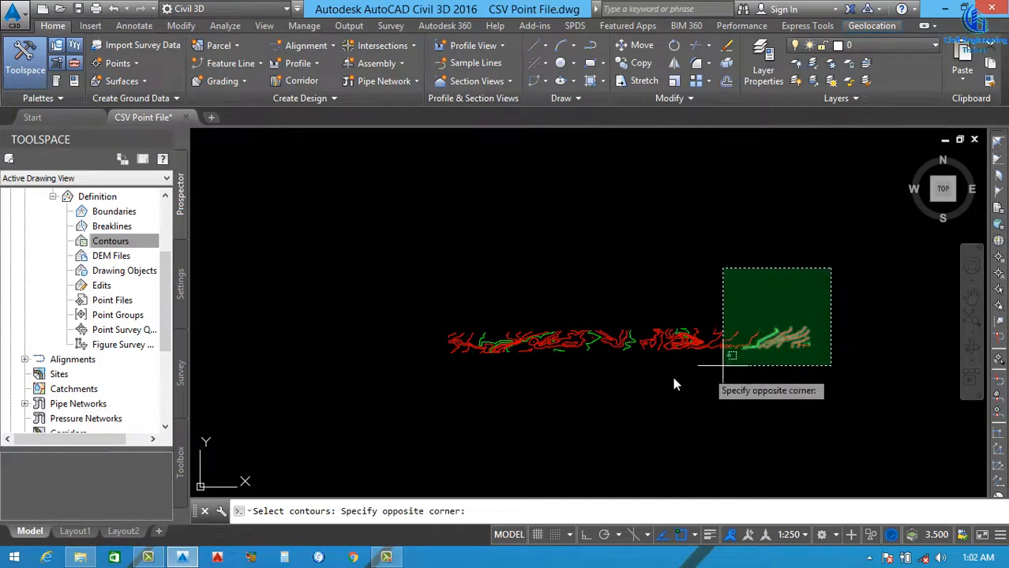
{"action": "left_click", "coordinate": [411, 390]}
{"action": "key", "text": "Return"}
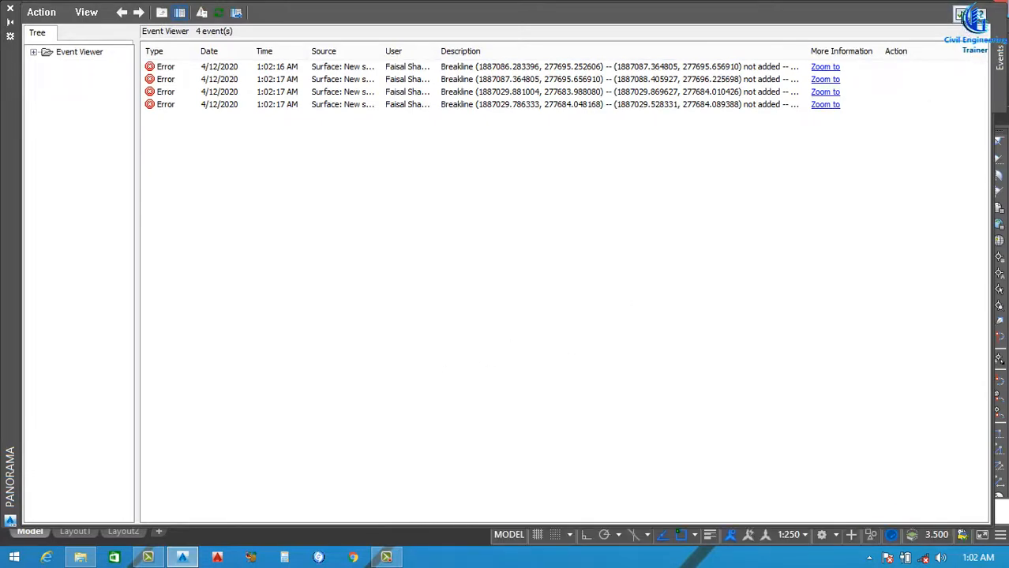
{"action": "left_click", "coordinate": [961, 14]}
{"action": "scroll", "coordinate": [522, 359], "scroll_direction": "up", "scroll_amount": 6}
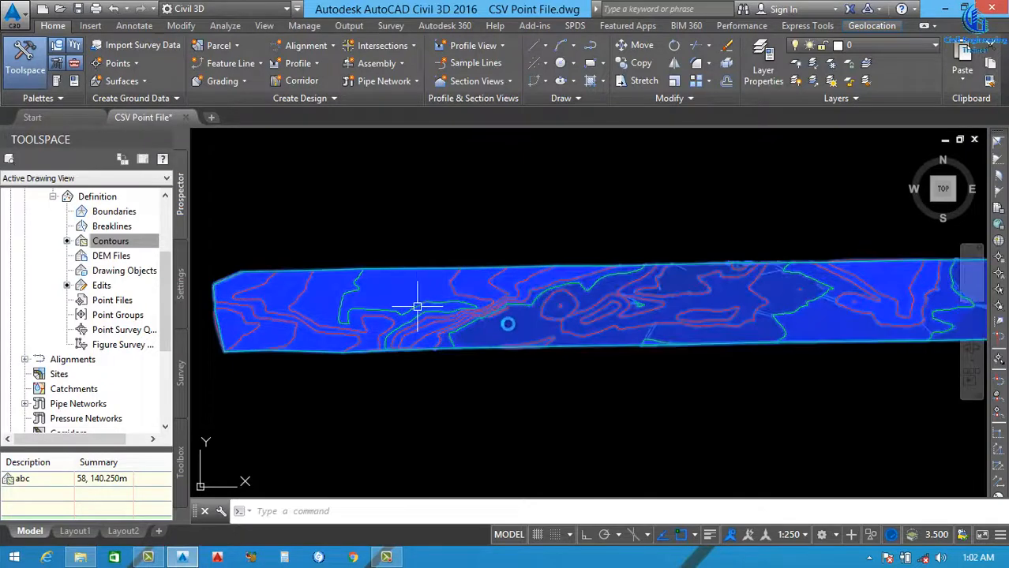
Step: Inspect the new surface by selecting it at two places and viewing its full extent, leaving nothing selected
{"action": "left_click", "coordinate": [514, 316]}
{"action": "scroll", "coordinate": [514, 316], "scroll_direction": "down", "scroll_amount": 4}
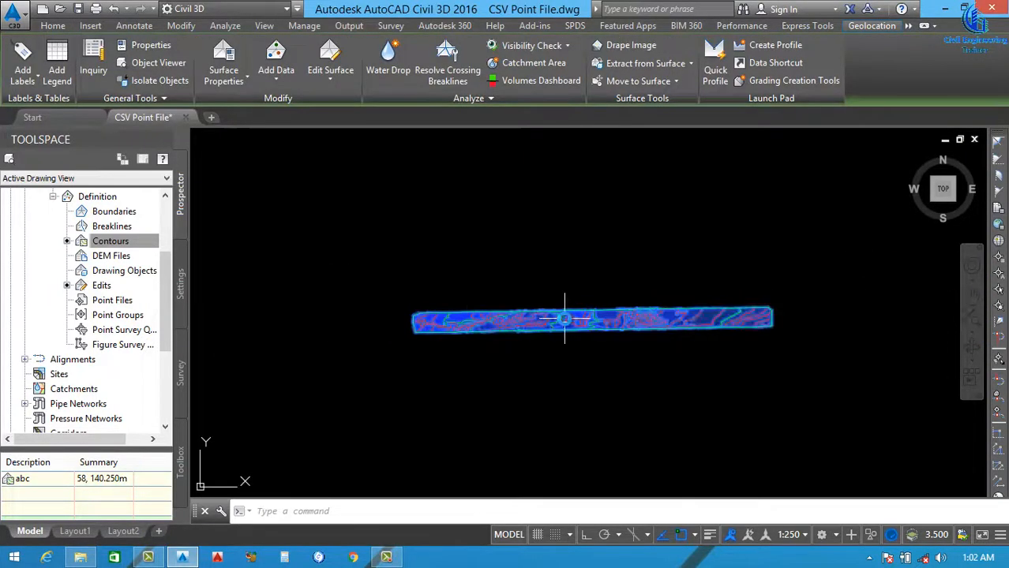
{"action": "scroll", "coordinate": [557, 318], "scroll_direction": "up", "scroll_amount": 5}
{"action": "key", "text": "Escape"}
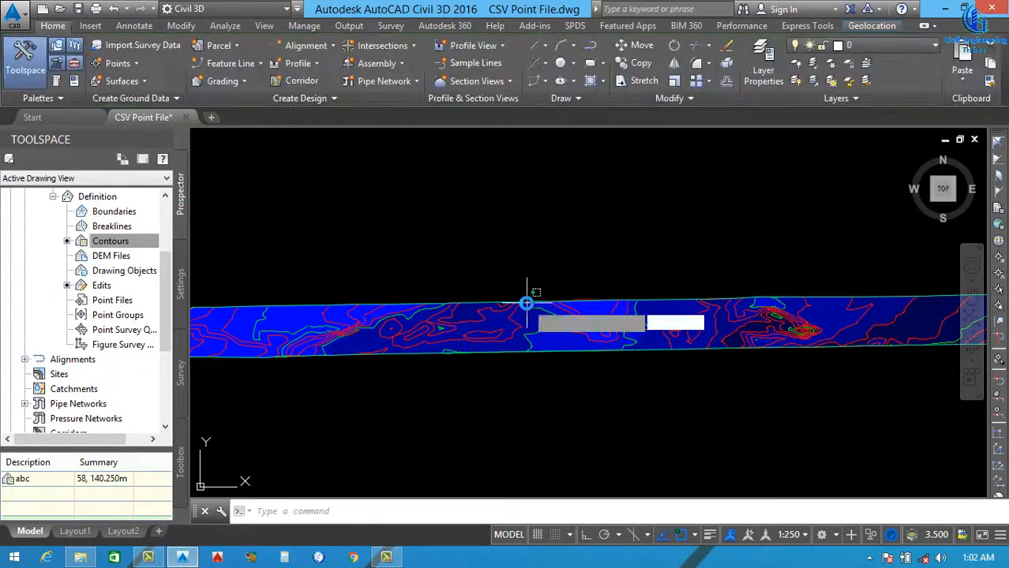
{"action": "left_click", "coordinate": [442, 351]}
{"action": "scroll", "coordinate": [427, 359], "scroll_direction": "down", "scroll_amount": 4}
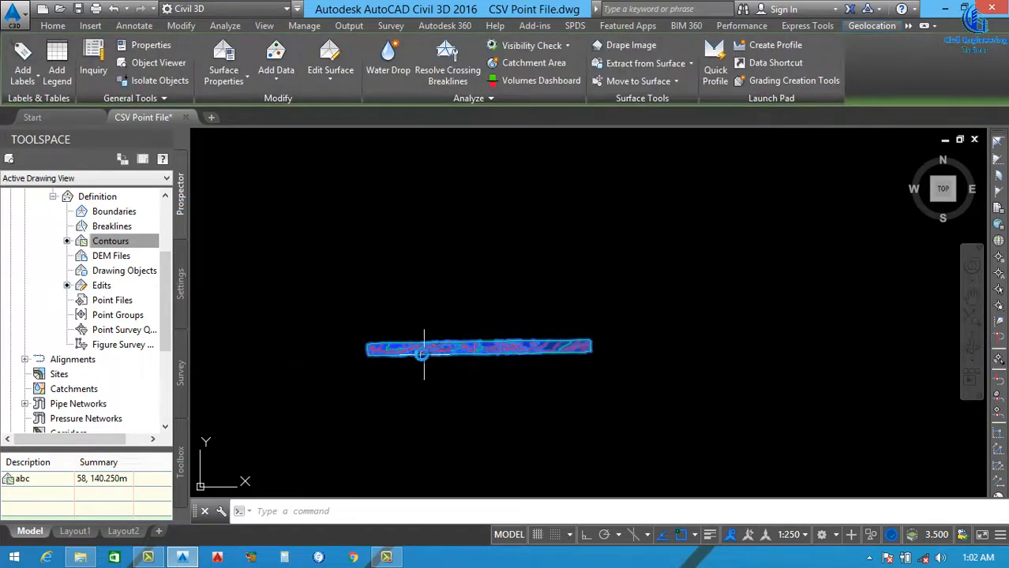
{"action": "scroll", "coordinate": [422, 353], "scroll_direction": "up", "scroll_amount": 4}
{"action": "key", "text": "Escape"}
Step: Select the surface and add contour labels along a label line running its southern side from the west end to the east end
{"action": "left_click", "coordinate": [386, 330]}
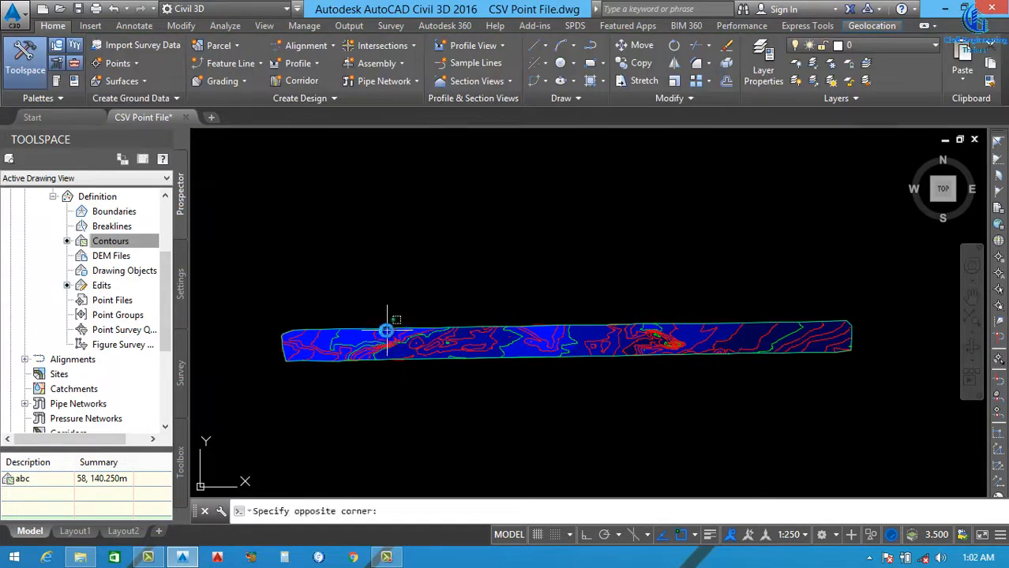
{"action": "left_click", "coordinate": [387, 330]}
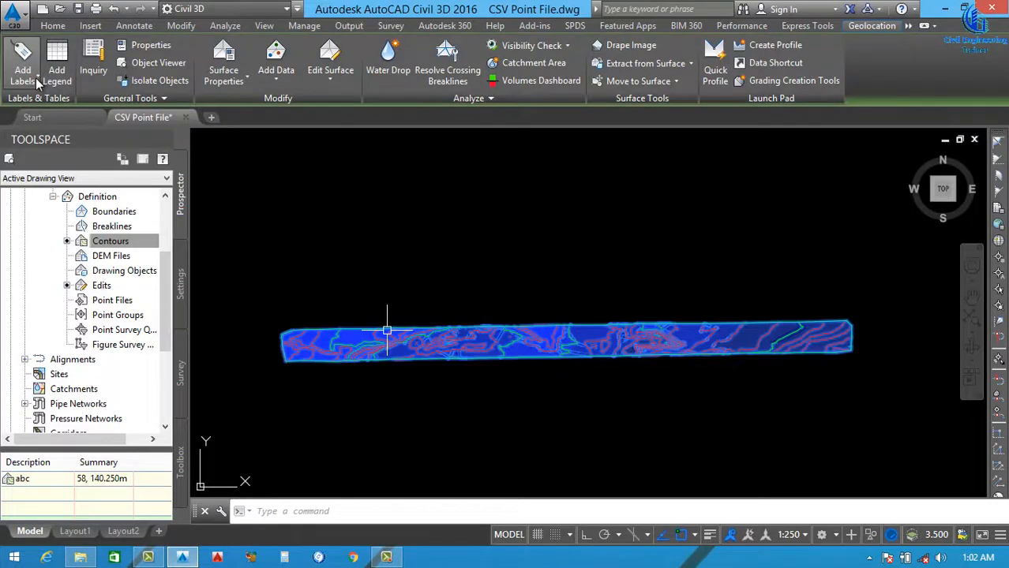
{"action": "left_click", "coordinate": [35, 77]}
{"action": "left_click", "coordinate": [79, 254]}
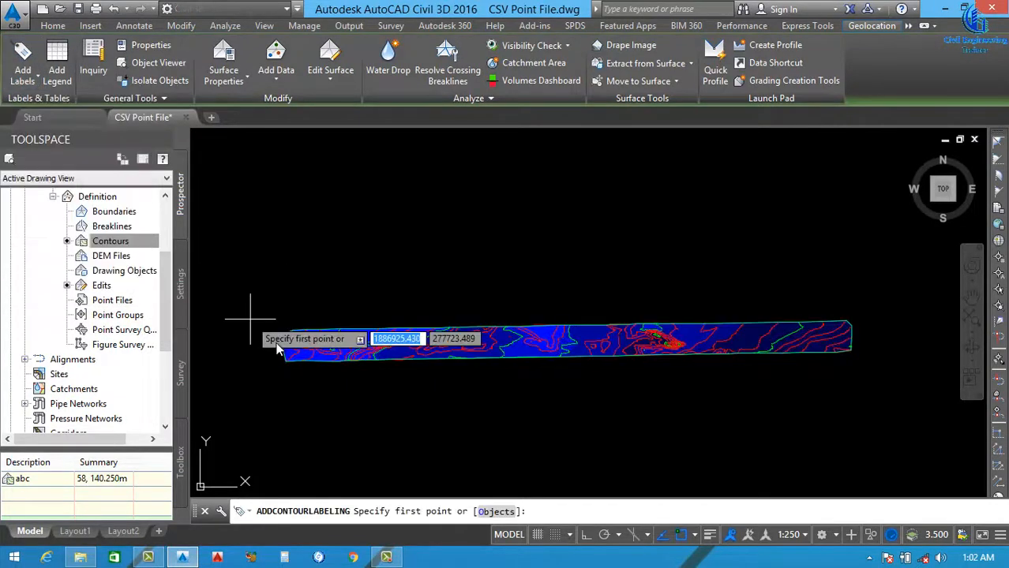
{"action": "scroll", "coordinate": [292, 355], "scroll_direction": "up", "scroll_amount": 5}
{"action": "left_click", "coordinate": [299, 377]}
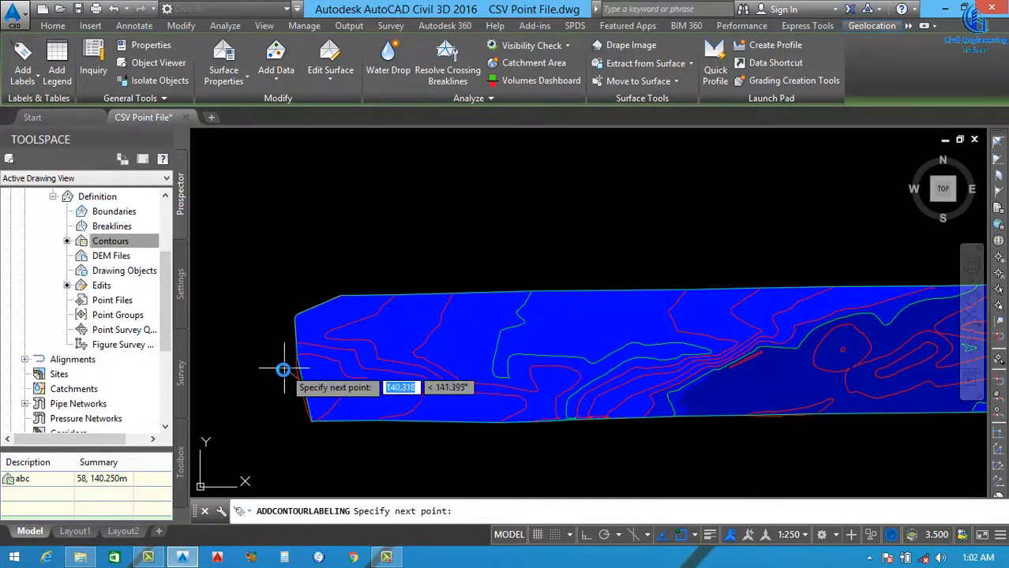
{"action": "scroll", "coordinate": [308, 383], "scroll_direction": "down", "scroll_amount": 5}
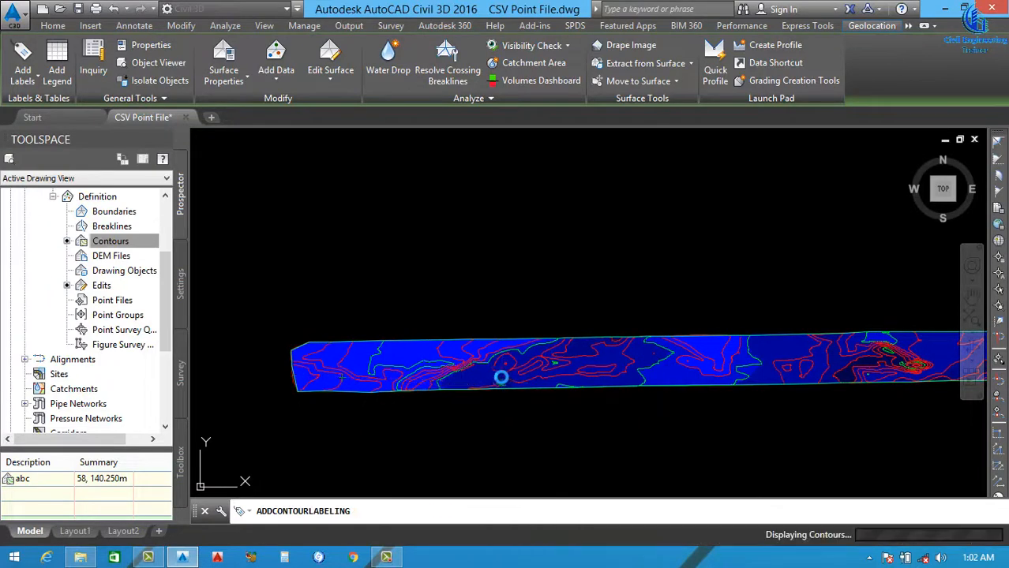
{"action": "scroll", "coordinate": [616, 383], "scroll_direction": "down", "scroll_amount": 2}
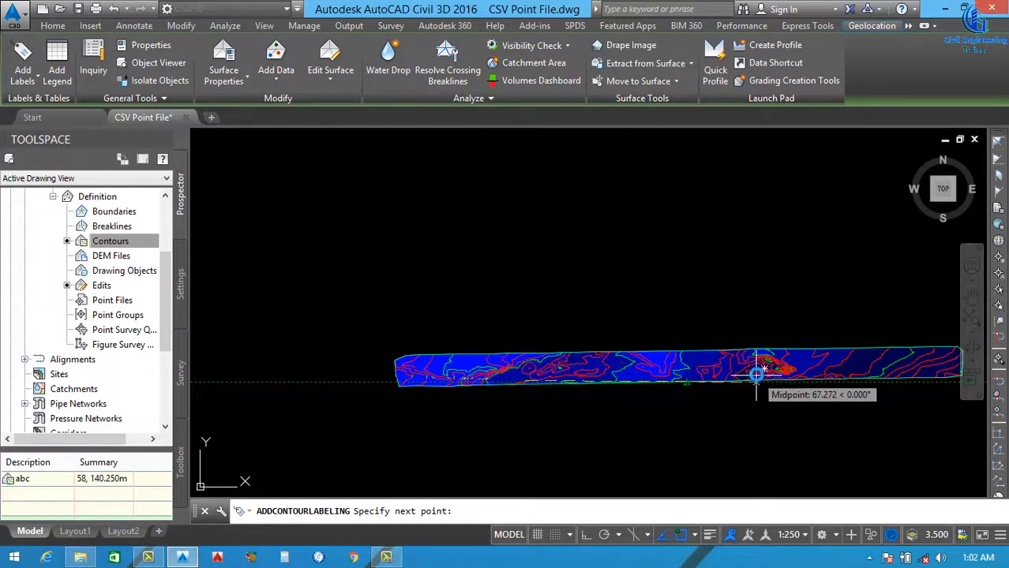
{"action": "scroll", "coordinate": [758, 371], "scroll_direction": "up", "scroll_amount": 5}
{"action": "scroll", "coordinate": [750, 379], "scroll_direction": "down", "scroll_amount": 4}
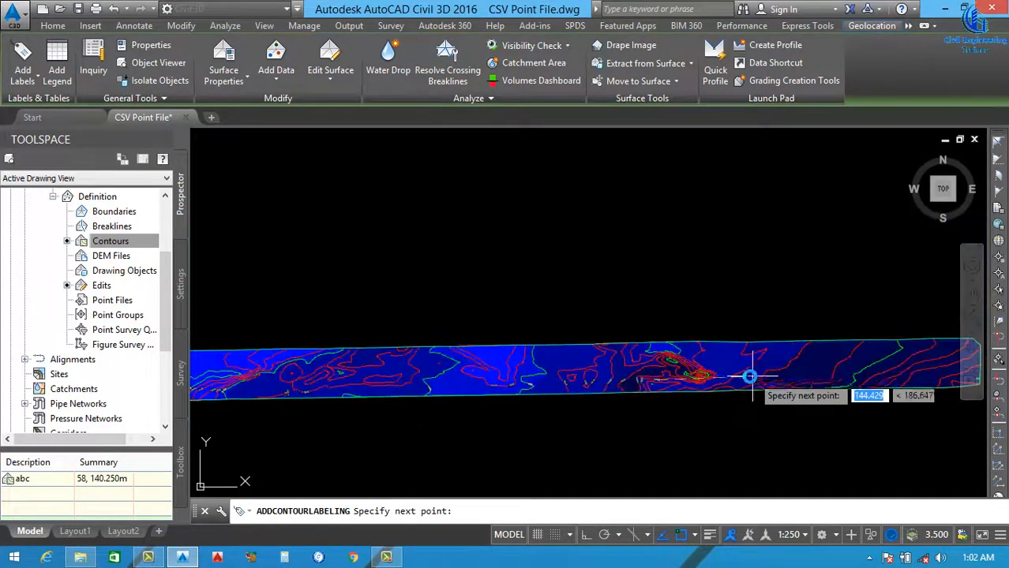
{"action": "scroll", "coordinate": [856, 375], "scroll_direction": "up", "scroll_amount": 5}
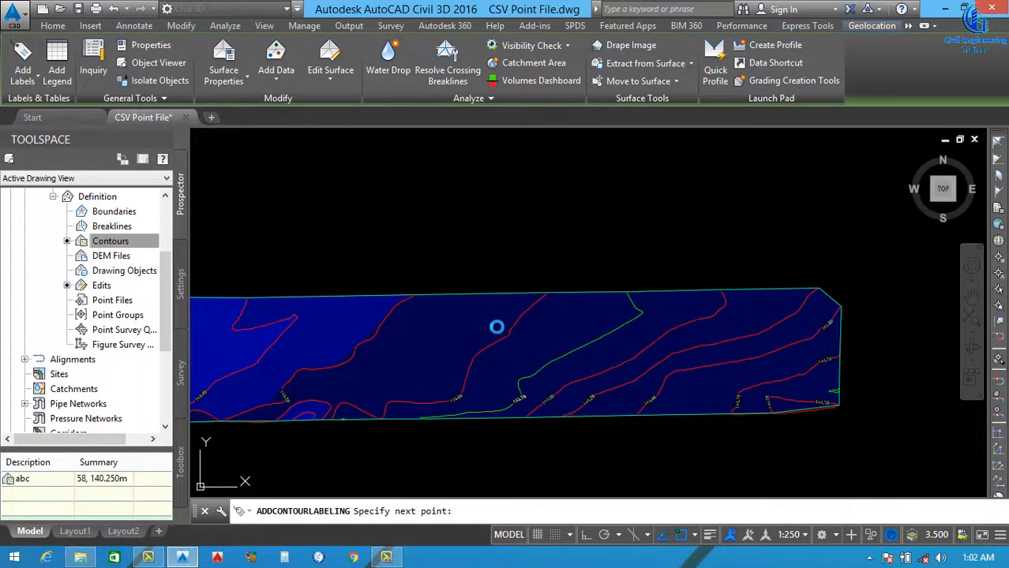
Step: Continue the contour label line back west along the surface's northern side, down across its west end, and finish labeling
{"action": "scroll", "coordinate": [756, 369], "scroll_direction": "down", "scroll_amount": 4}
{"action": "scroll", "coordinate": [552, 363], "scroll_direction": "up", "scroll_amount": 4}
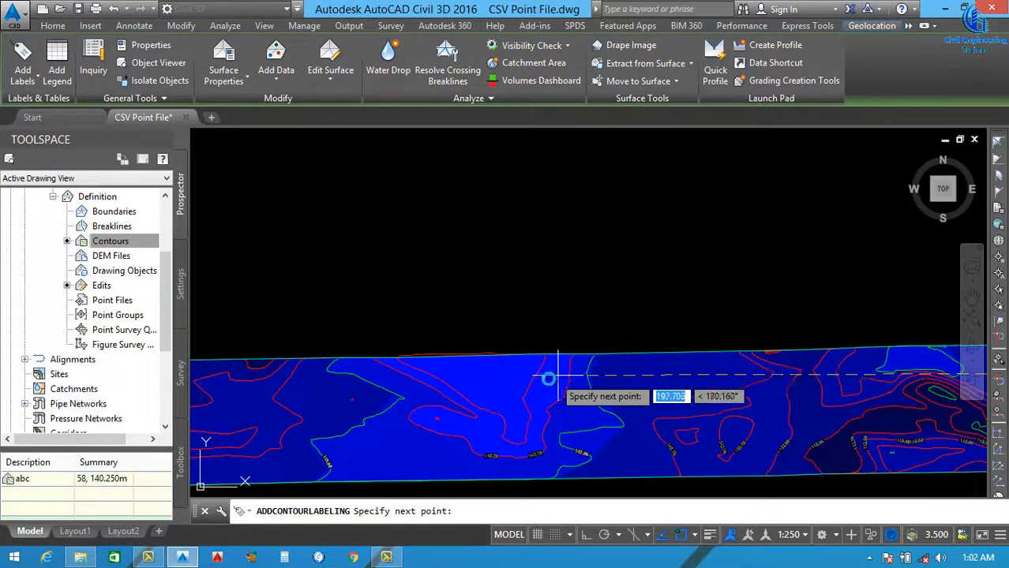
{"action": "scroll", "coordinate": [606, 388], "scroll_direction": "down", "scroll_amount": 4}
{"action": "scroll", "coordinate": [491, 405], "scroll_direction": "up", "scroll_amount": 4}
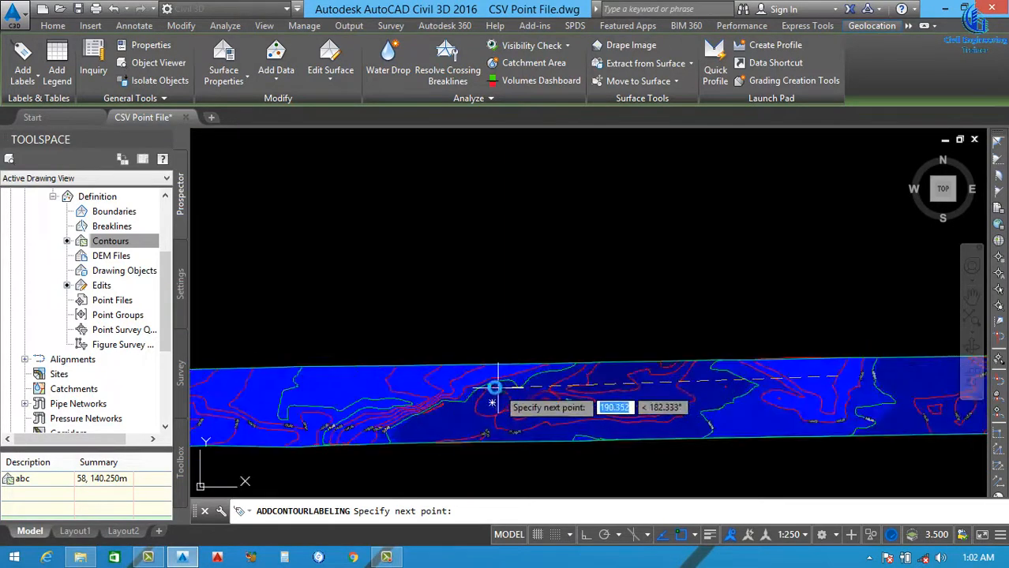
{"action": "scroll", "coordinate": [473, 387], "scroll_direction": "down", "scroll_amount": 4}
{"action": "scroll", "coordinate": [463, 396], "scroll_direction": "up", "scroll_amount": 2}
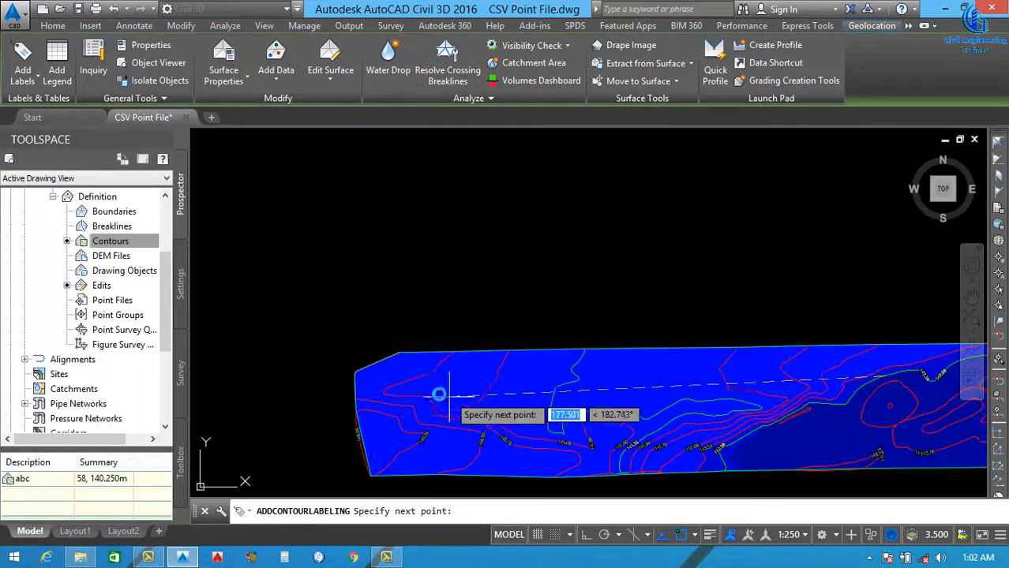
{"action": "left_click", "coordinate": [388, 377]}
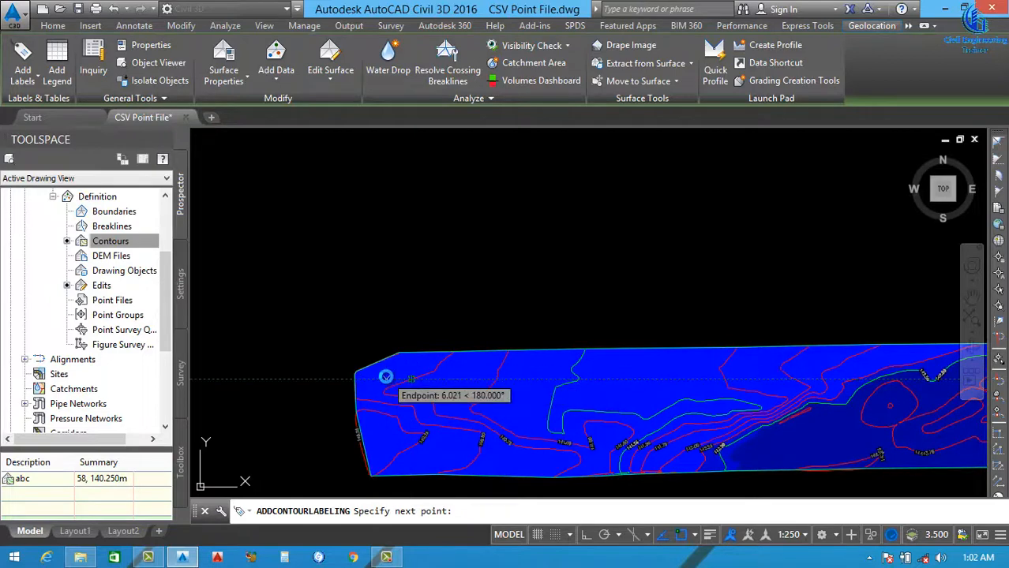
{"action": "scroll", "coordinate": [379, 418], "scroll_direction": "up", "scroll_amount": 2}
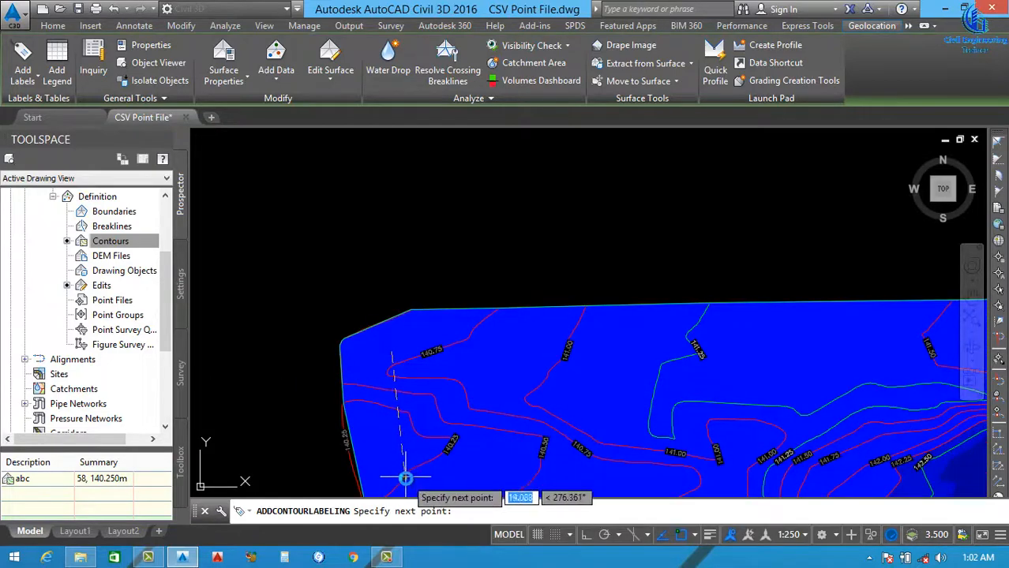
{"action": "scroll", "coordinate": [426, 406], "scroll_direction": "down", "scroll_amount": 4}
{"action": "key", "text": "Return"}
Step: Add a second contour label line eastward through the middle of the surface, across the closed contours, and end the command
{"action": "scroll", "coordinate": [634, 412], "scroll_direction": "up", "scroll_amount": 5}
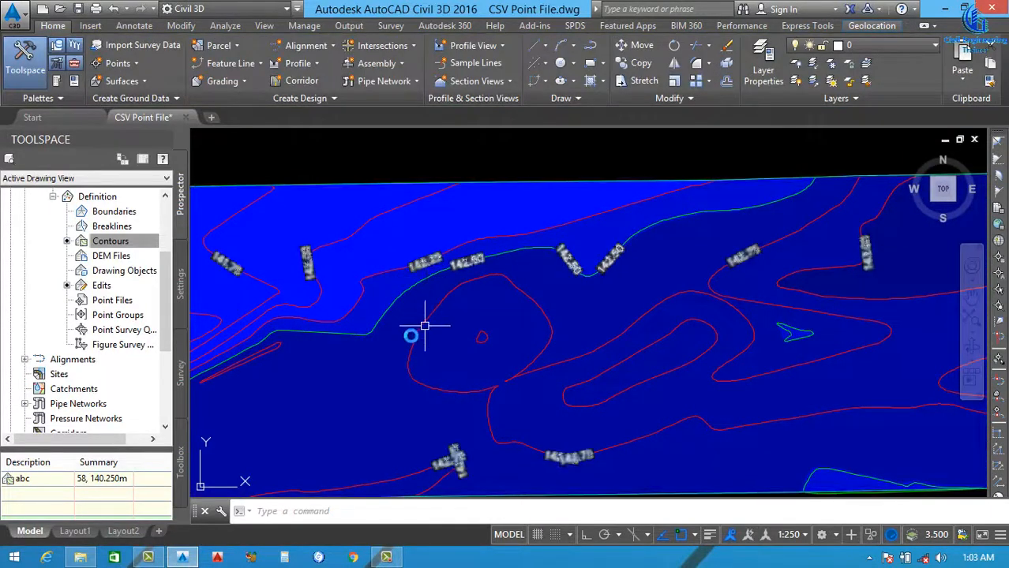
{"action": "key", "text": "Return"}
{"action": "left_click", "coordinate": [241, 337]}
{"action": "scroll", "coordinate": [333, 353], "scroll_direction": "down", "scroll_amount": 3}
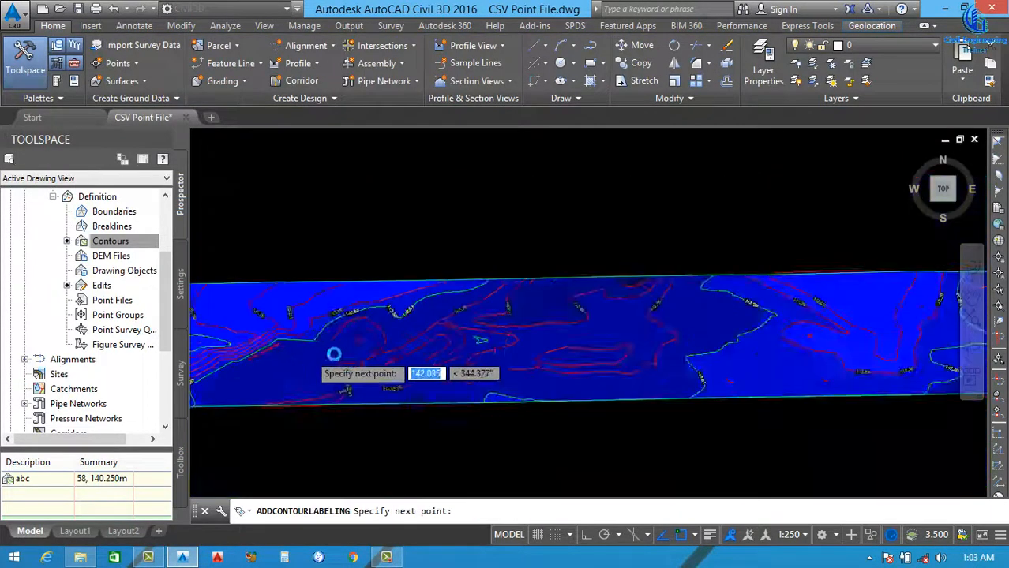
{"action": "scroll", "coordinate": [461, 342], "scroll_direction": "up", "scroll_amount": 3}
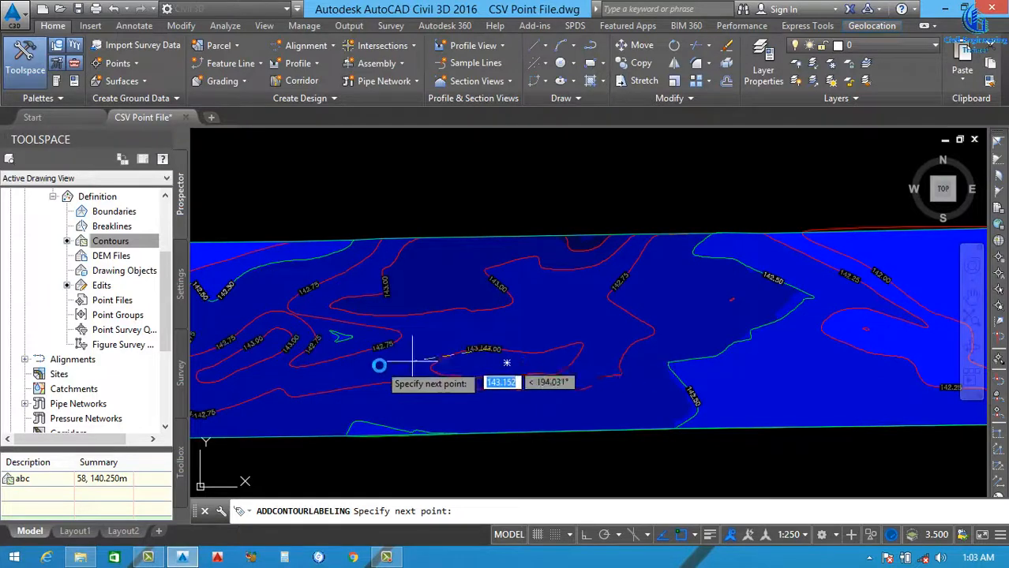
{"action": "scroll", "coordinate": [387, 359], "scroll_direction": "down", "scroll_amount": 3}
{"action": "scroll", "coordinate": [695, 355], "scroll_direction": "up", "scroll_amount": 4}
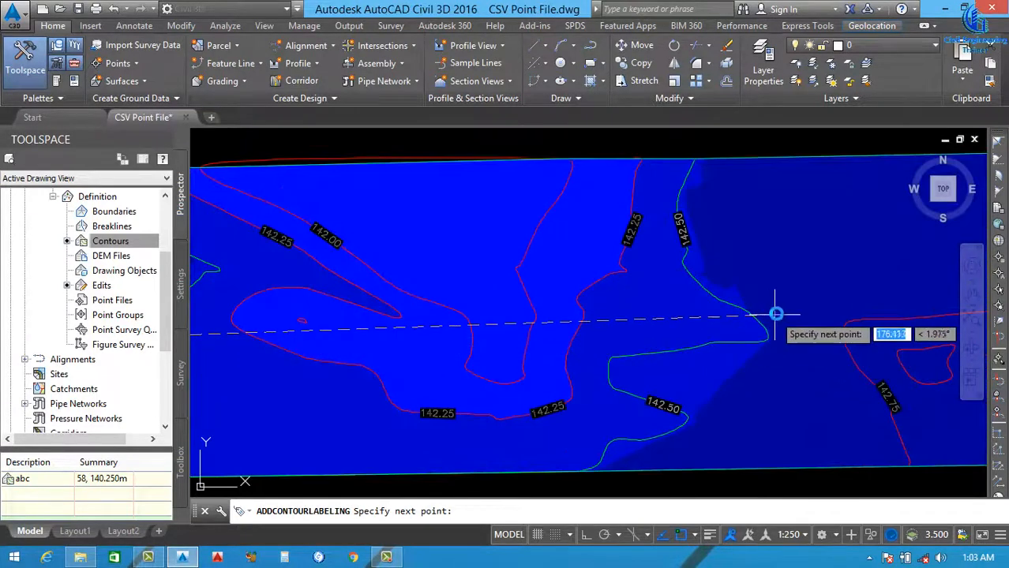
{"action": "scroll", "coordinate": [579, 355], "scroll_direction": "down", "scroll_amount": 4}
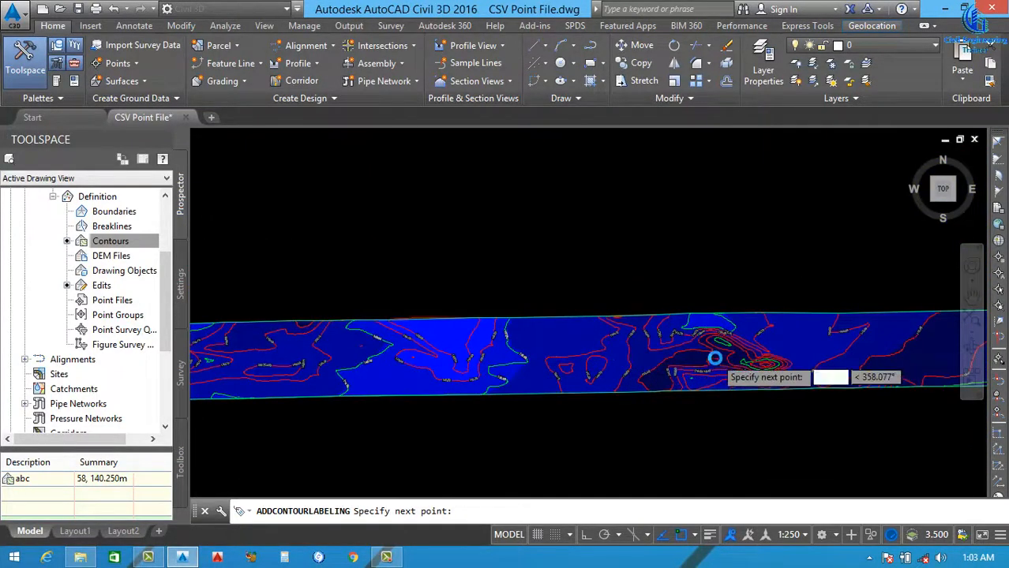
{"action": "scroll", "coordinate": [714, 357], "scroll_direction": "up", "scroll_amount": 4}
{"action": "scroll", "coordinate": [771, 354], "scroll_direction": "down", "scroll_amount": 4}
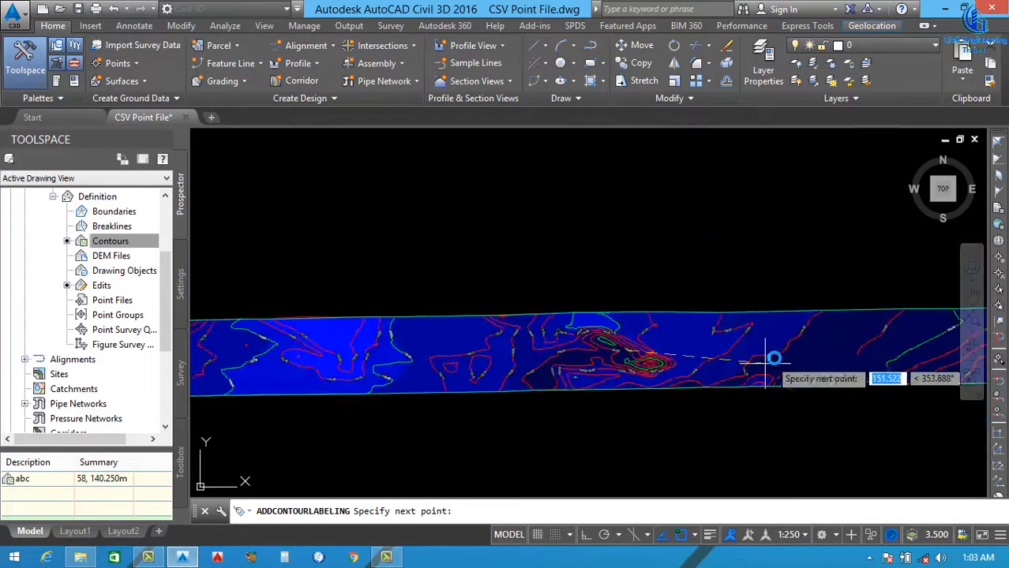
{"action": "scroll", "coordinate": [797, 347], "scroll_direction": "up", "scroll_amount": 4}
{"action": "scroll", "coordinate": [517, 371], "scroll_direction": "down", "scroll_amount": 7}
{"action": "key", "text": "Escape"}
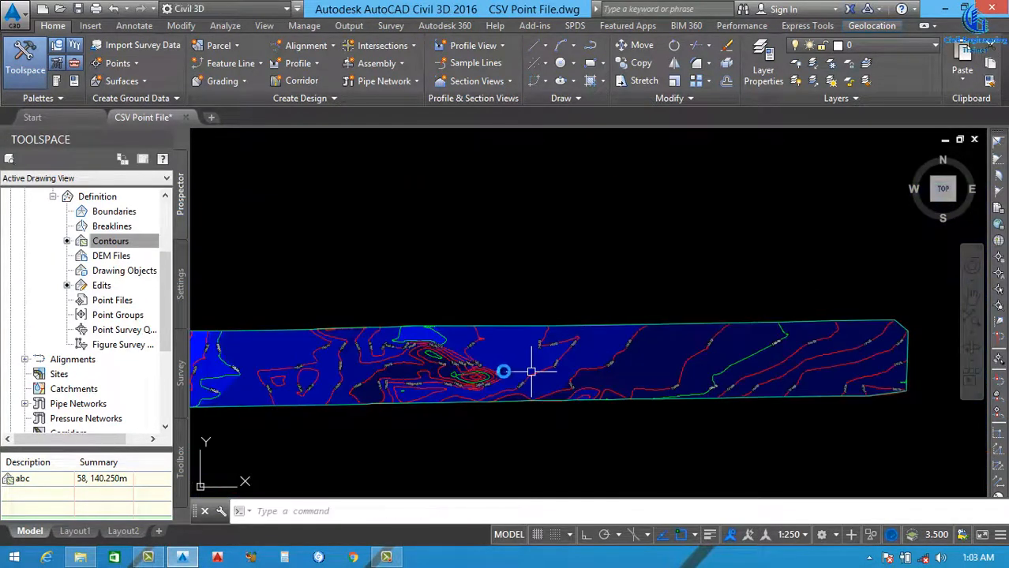
Step: Check the labeled contours at the east end and across the whole surface, selecting the surface and clearing the selection
{"action": "scroll", "coordinate": [627, 375], "scroll_direction": "up", "scroll_amount": 5}
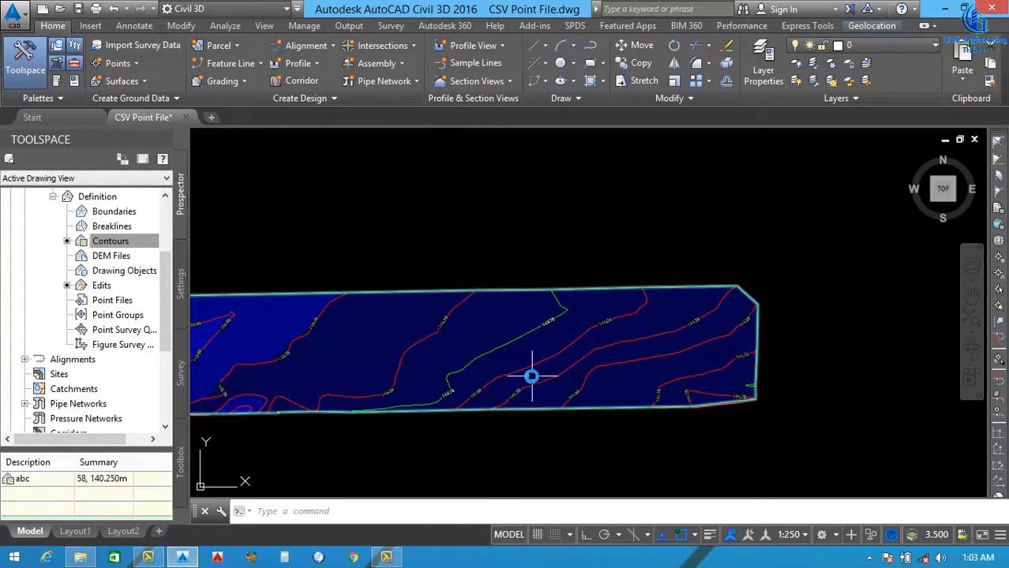
{"action": "left_click", "coordinate": [553, 361]}
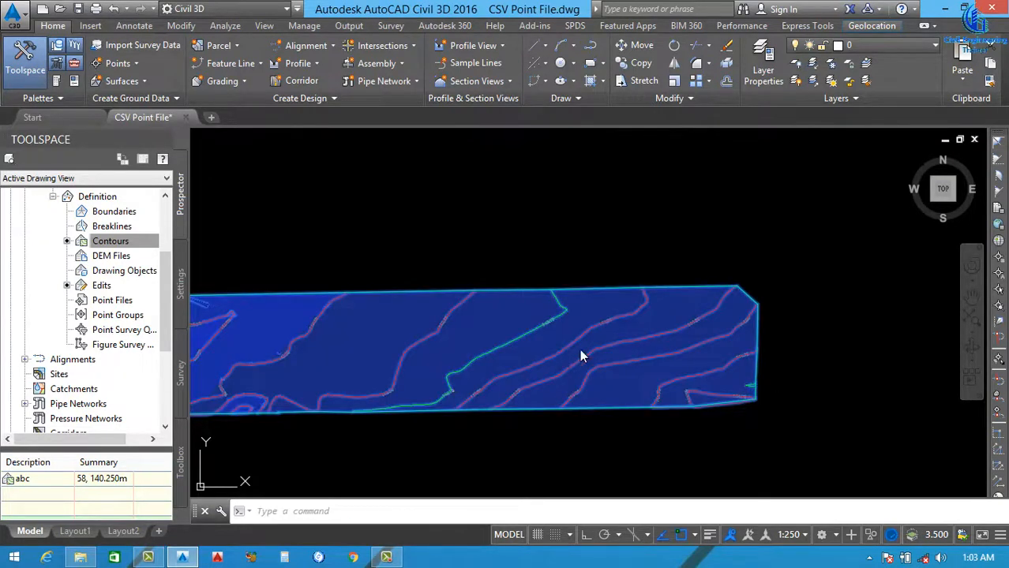
{"action": "right_click", "coordinate": [580, 356]}
{"action": "key", "text": "Escape"}
{"action": "scroll", "coordinate": [513, 371], "scroll_direction": "down", "scroll_amount": 5}
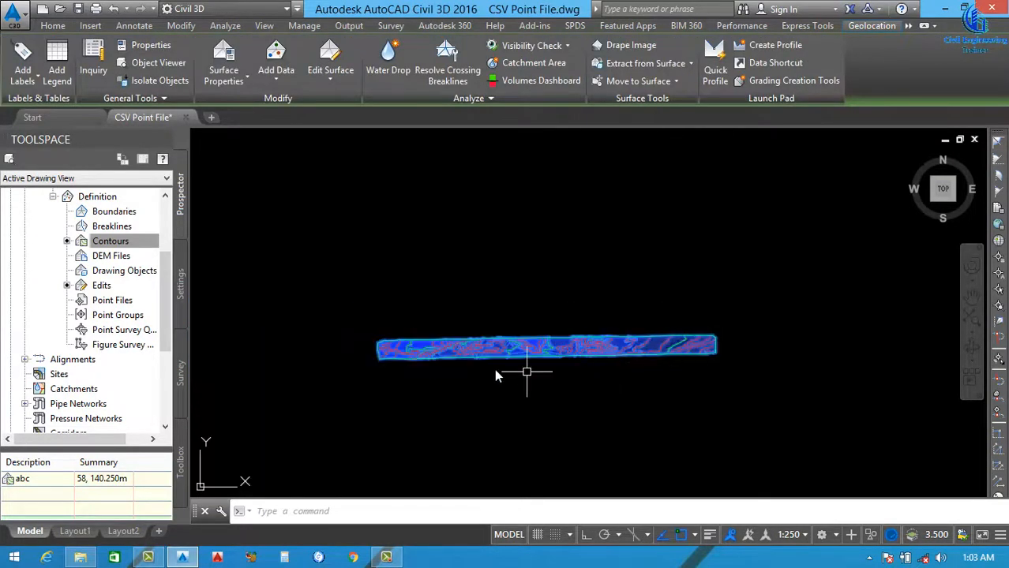
{"action": "scroll", "coordinate": [454, 363], "scroll_direction": "up", "scroll_amount": 2}
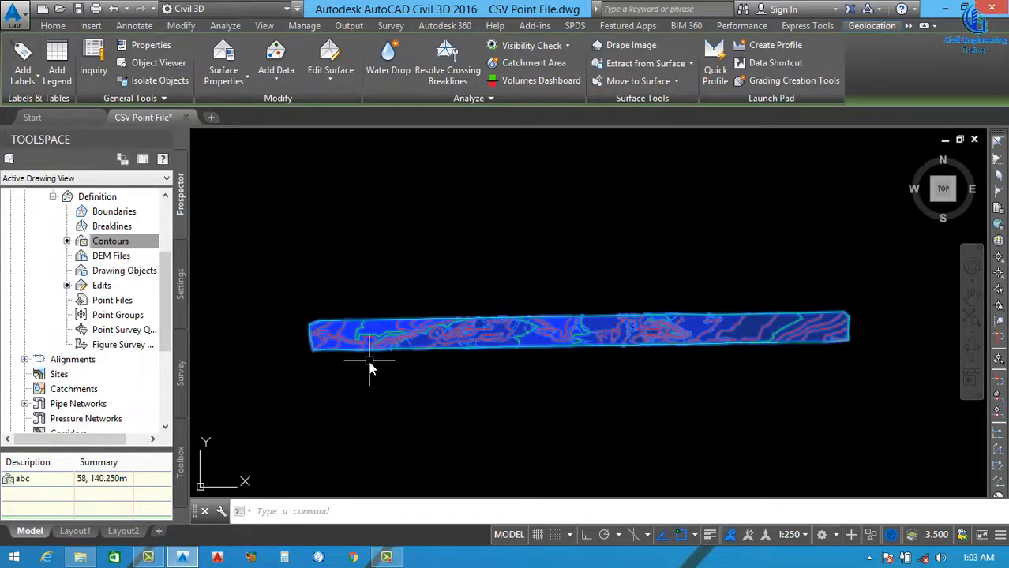
{"action": "scroll", "coordinate": [369, 364], "scroll_direction": "up", "scroll_amount": 1}
{"action": "scroll", "coordinate": [338, 360], "scroll_direction": "down", "scroll_amount": 1}
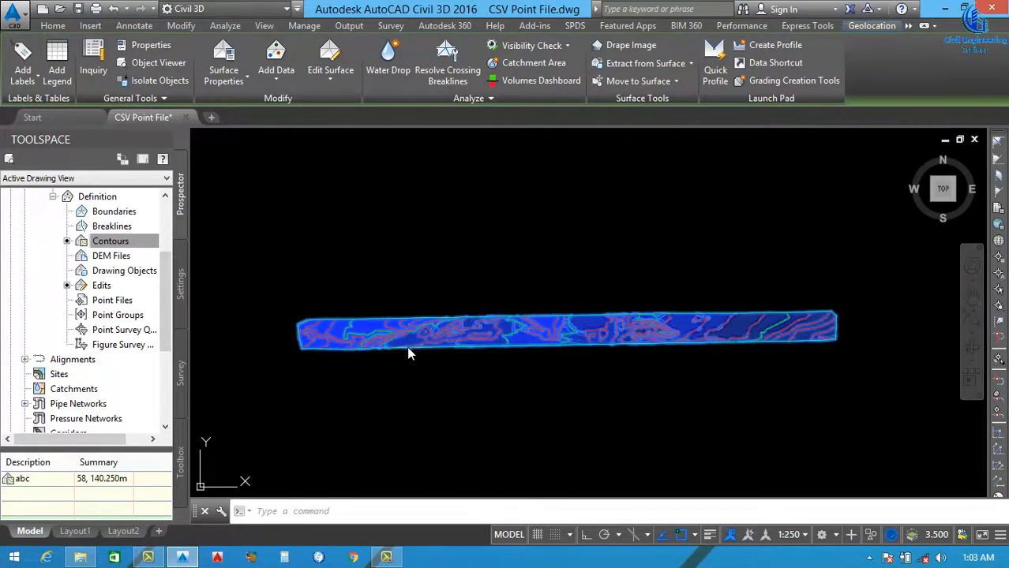
{"action": "key", "text": "Escape"}
{"action": "scroll", "coordinate": [360, 343], "scroll_direction": "up", "scroll_amount": 2}
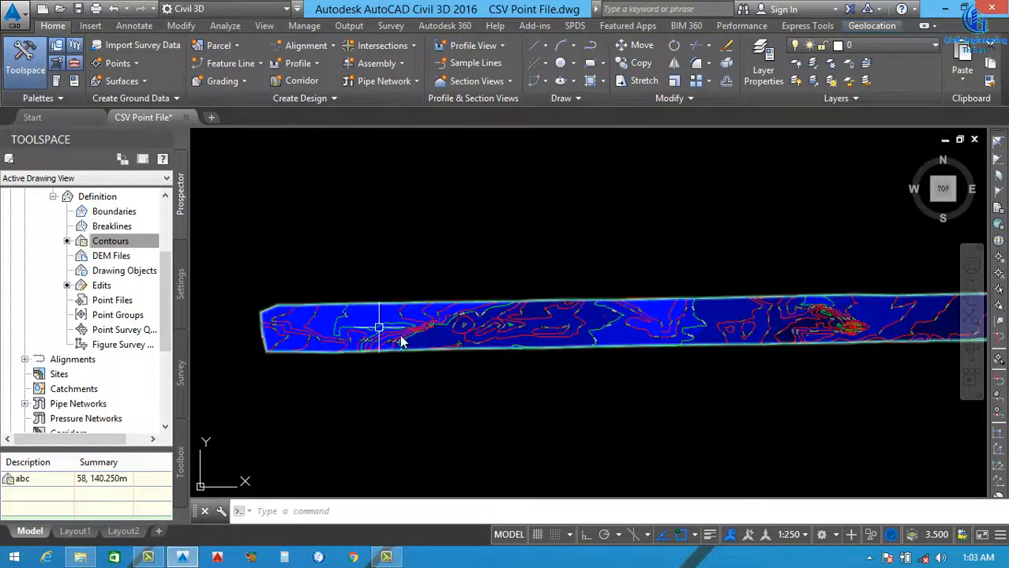
{"action": "scroll", "coordinate": [450, 371], "scroll_direction": "down", "scroll_amount": 1}
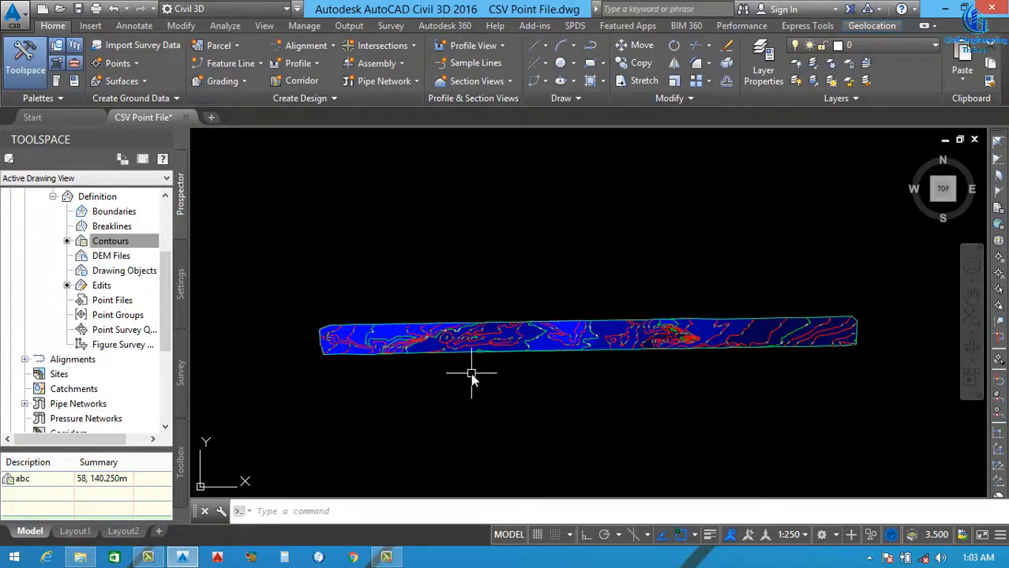